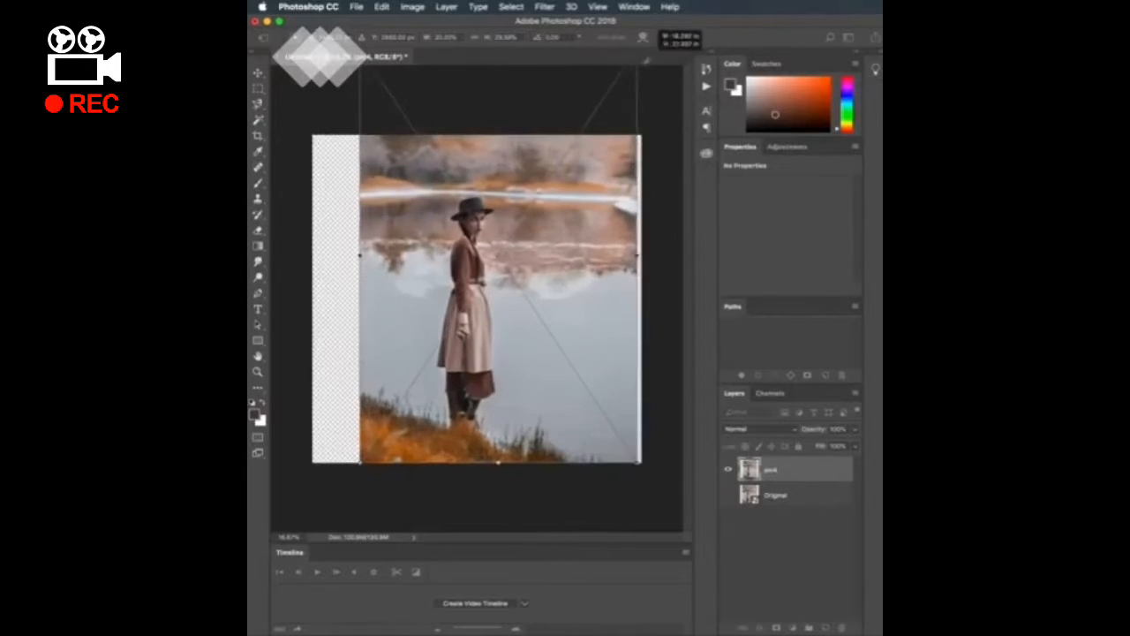
Step: Position the placed photo near the canvas's horizontal centre and merge it with a duplicate of itself into one pixel layer
left_click_drag(602, 189, 590, 192)
key("Return")
key("s")
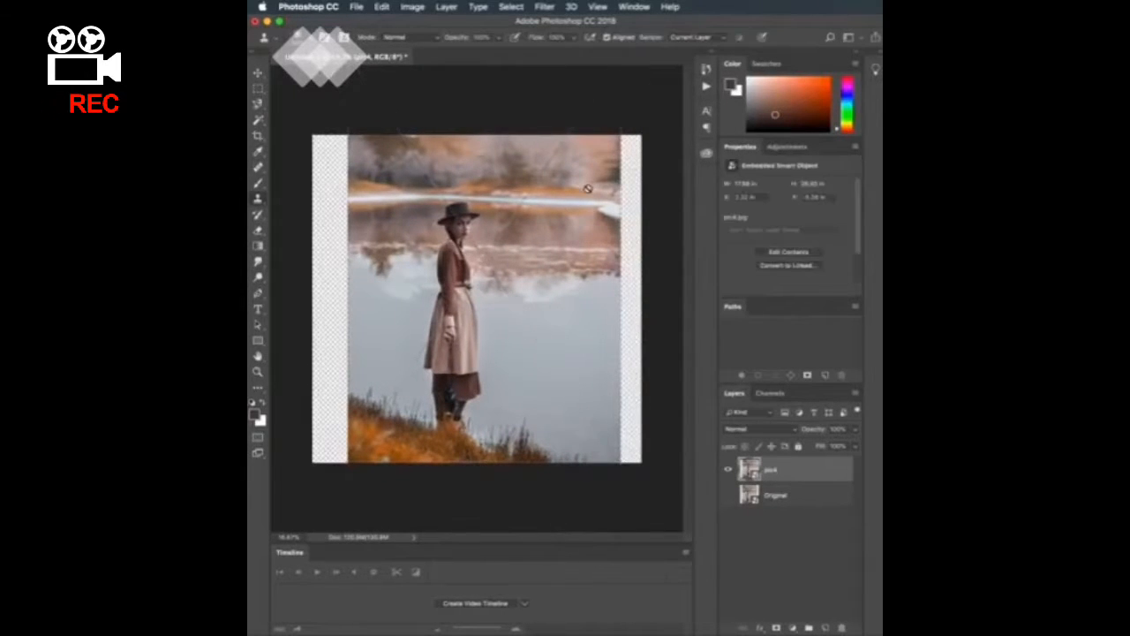
key("super+j")
left_click(781, 505, "shift")
key("super+e")
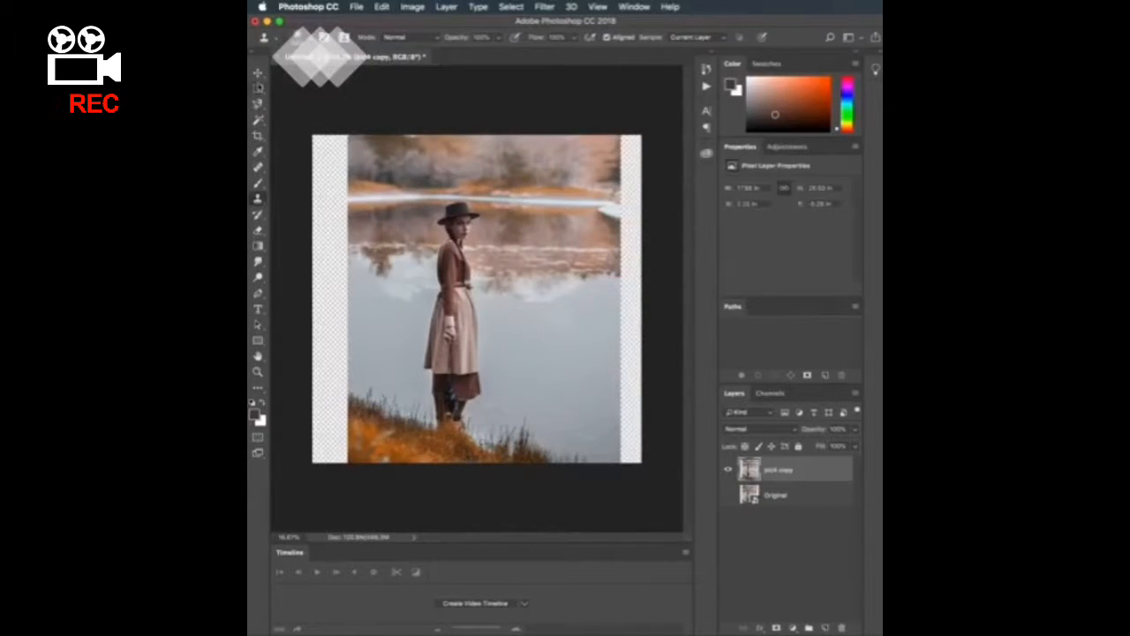
Step: Fill the blank strips on both sides of the photo with Content-Aware fill at 100% opacity
left_click(258, 88)
left_click_drag(312, 134, 343, 309)
left_click_drag(347, 269, 350, 572)
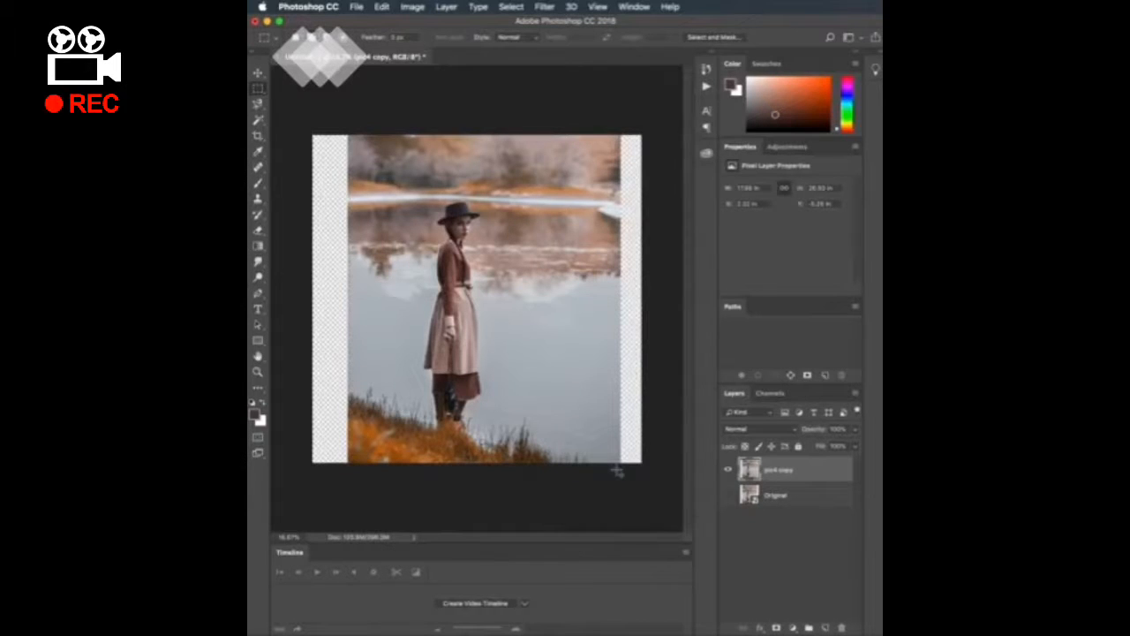
right_click(625, 171)
left_click(652, 324)
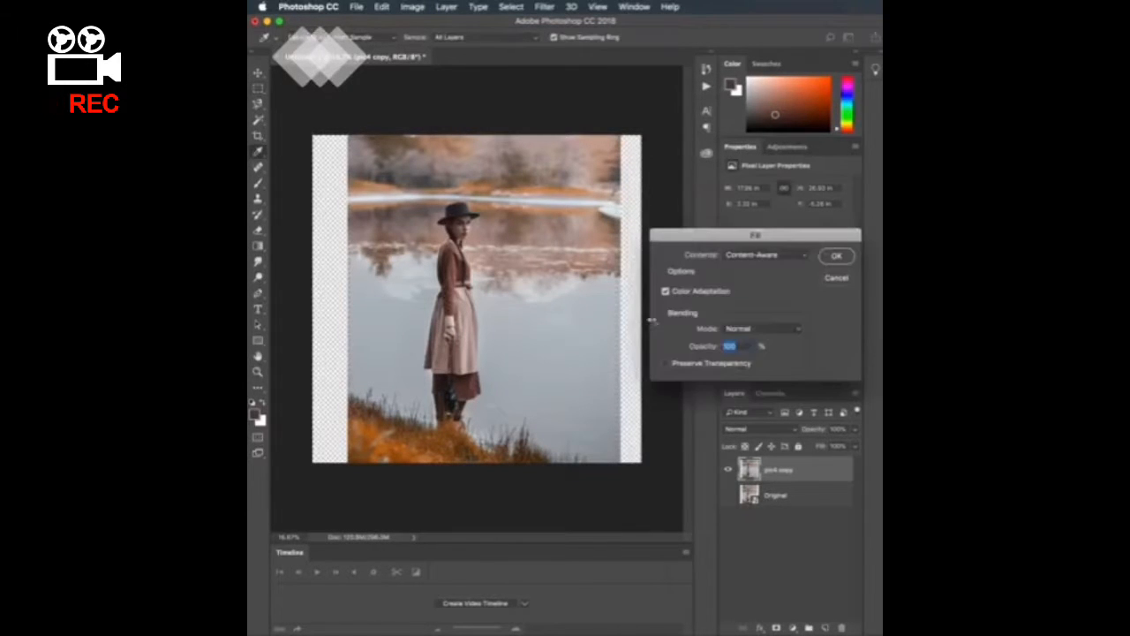
key("Return")
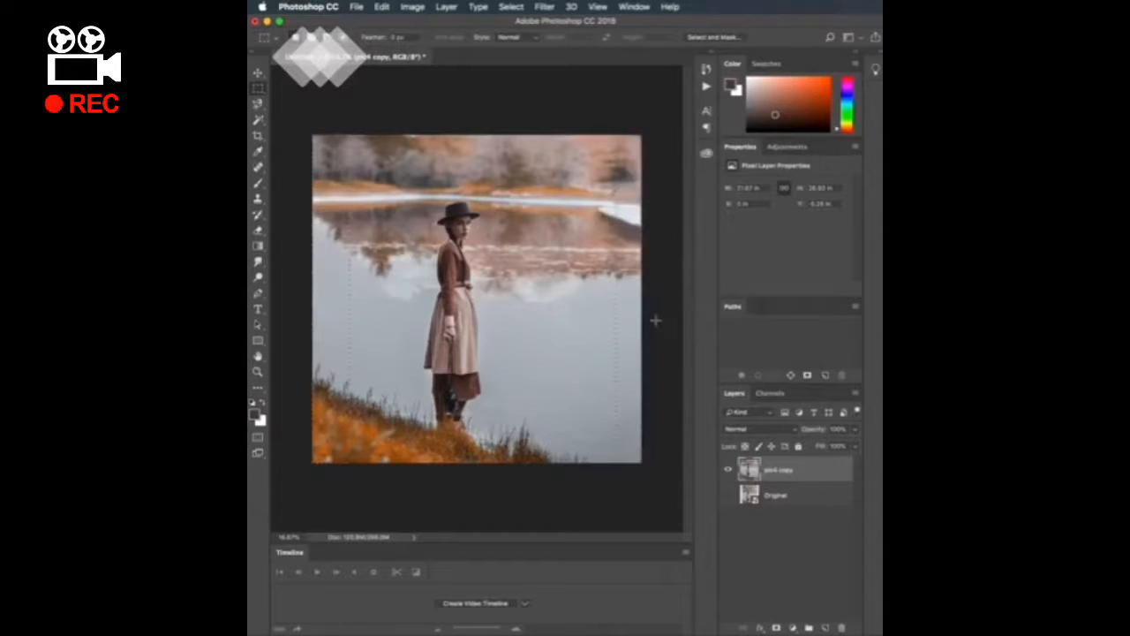
Step: Deselect and clone clean water over the fill artefacts at the lake's left edge with the Clone Stamp
key("super+d")
key("s")
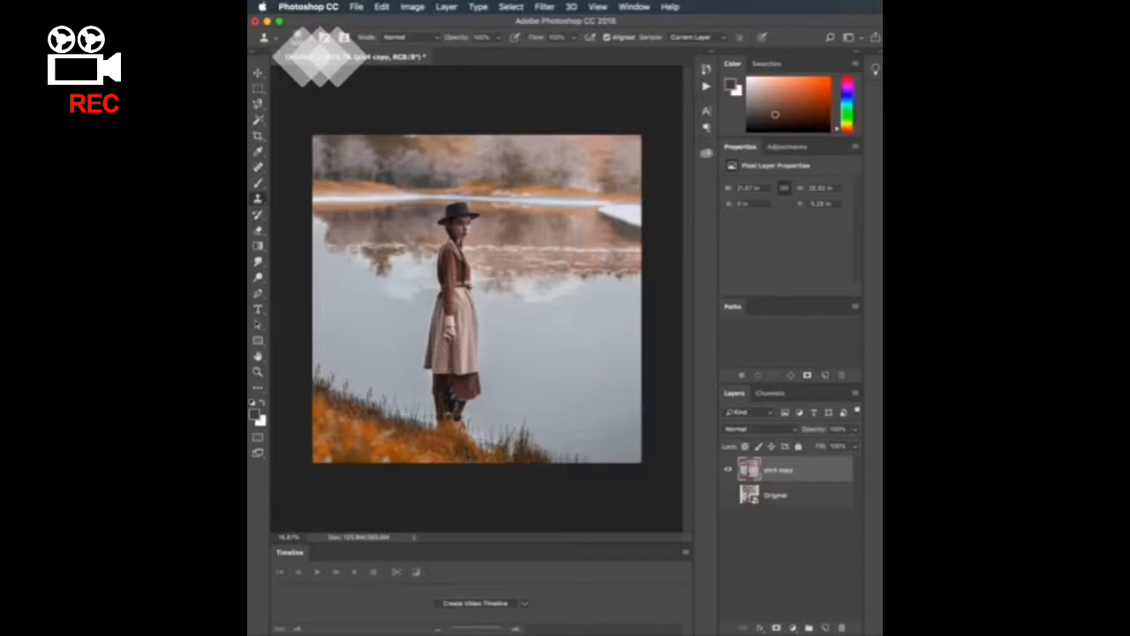
left_click_drag(330, 241, 318, 245)
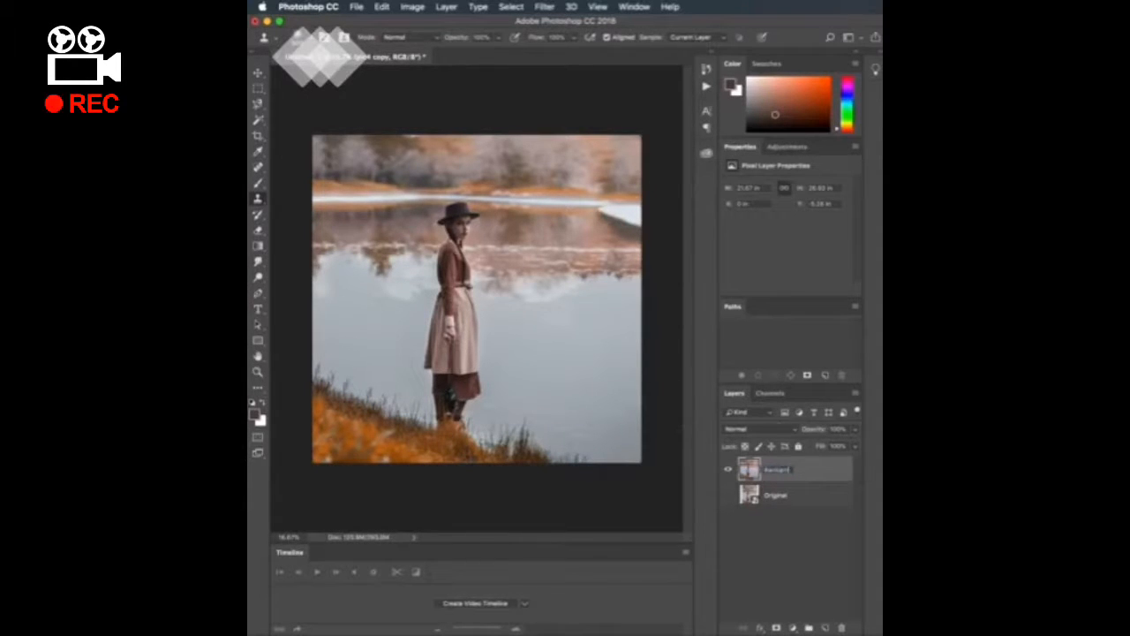
Step: Rename the extended photo layer Background and duplicate it
type("ound")
key("Return")
key("ctrl+j")
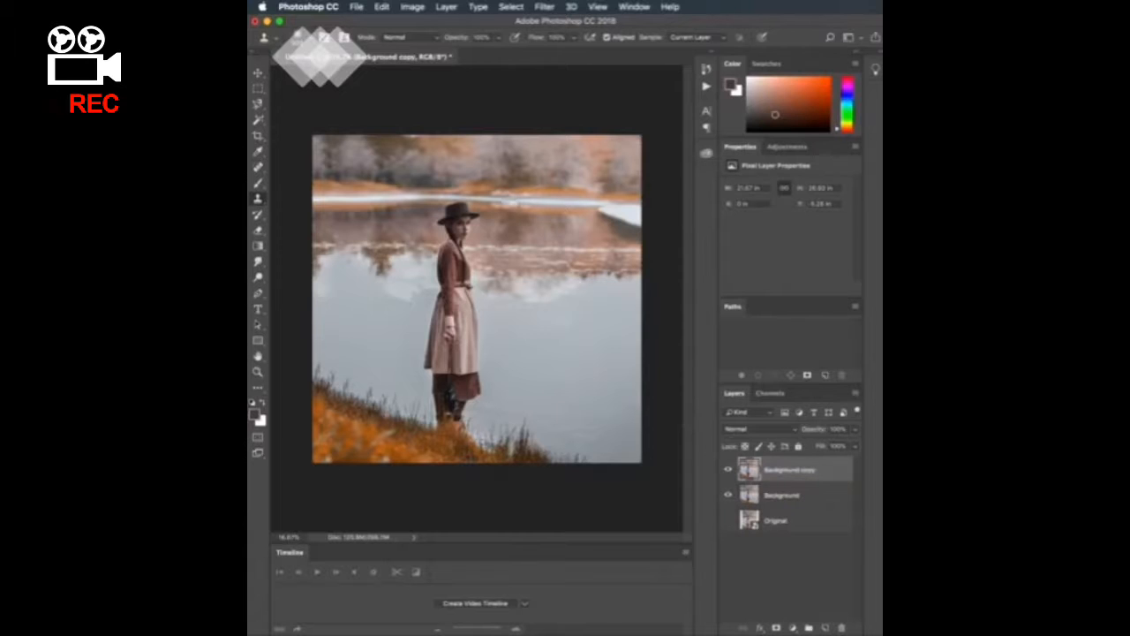
Step: With the copy hidden, clone nearby scenery over the woman's hat, head and neck on the Background layer
key("super+plus")
key("super+plus")
key("super+plus")
key("super+plus")
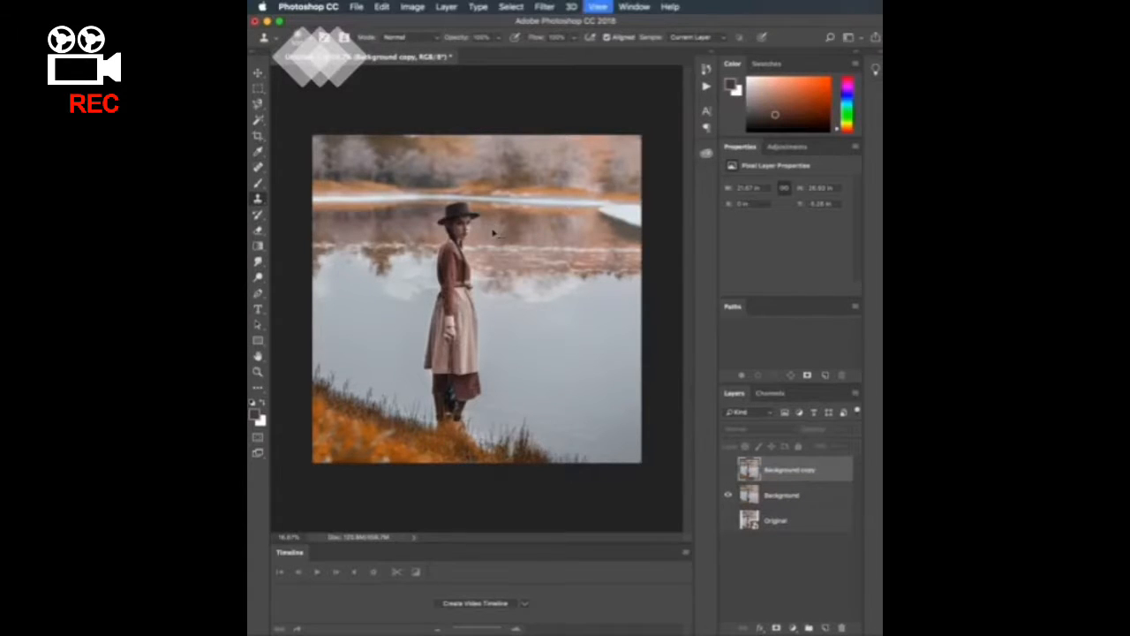
key("super+minus")
key("super+minus")
left_click(803, 496)
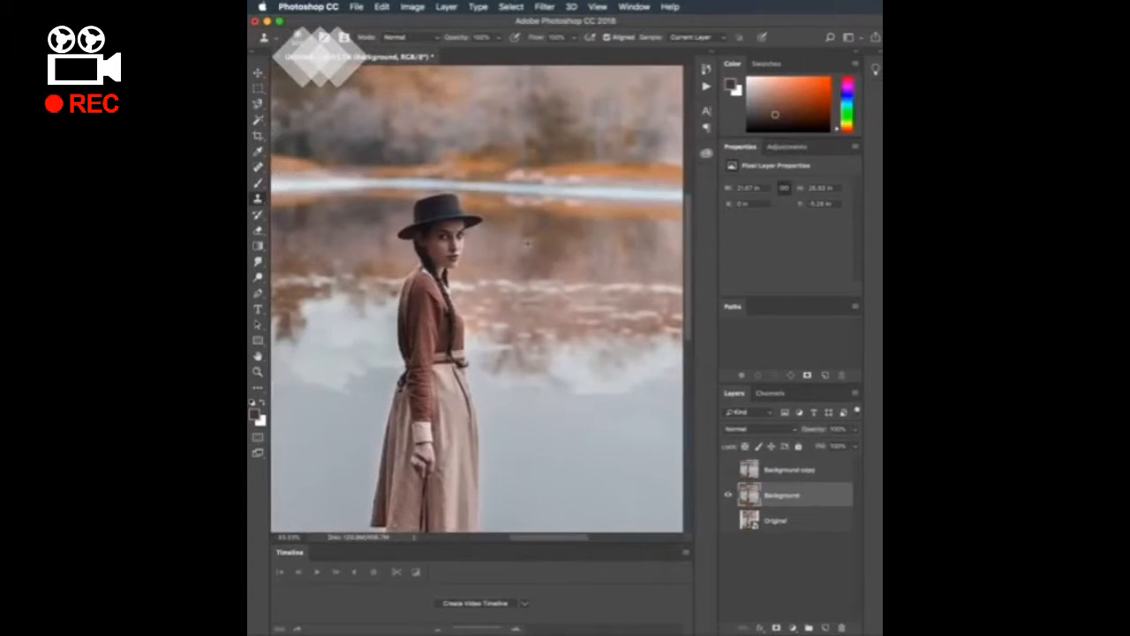
left_click(485, 256, "alt")
mouse_move(457, 257)
left_mouse_down()
mouse_move(443, 270)
mouse_move(446, 254)
mouse_move(430, 257)
mouse_move(406, 228)
mouse_move(436, 215)
mouse_move(469, 230)
mouse_move(462, 211)
mouse_move(412, 215)
left_mouse_up()
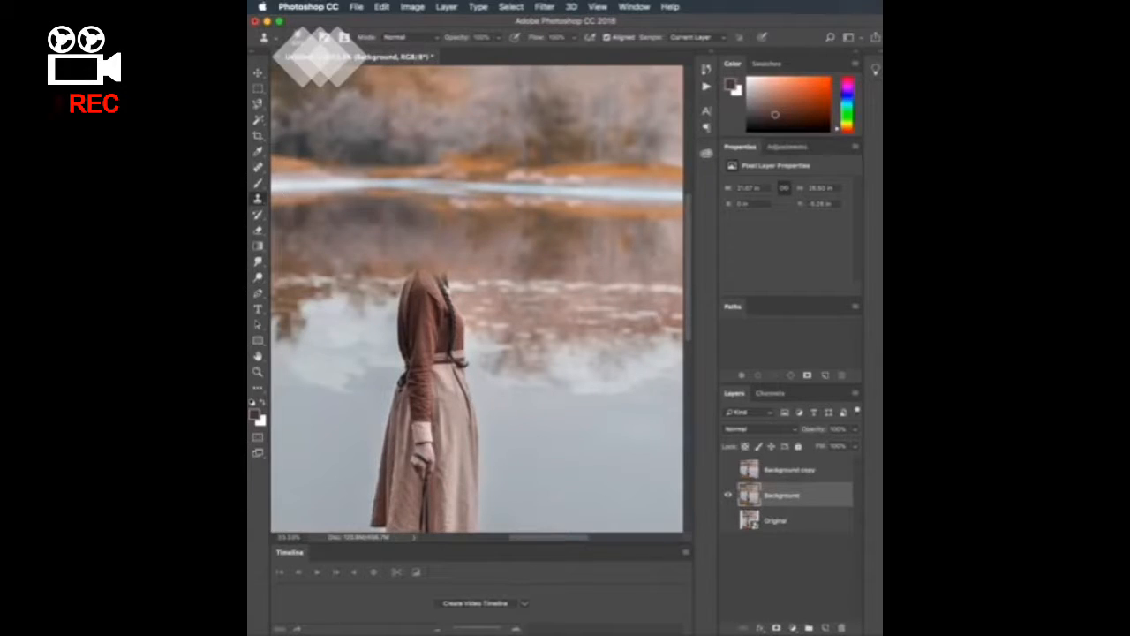
left_click_drag(408, 283, 452, 288)
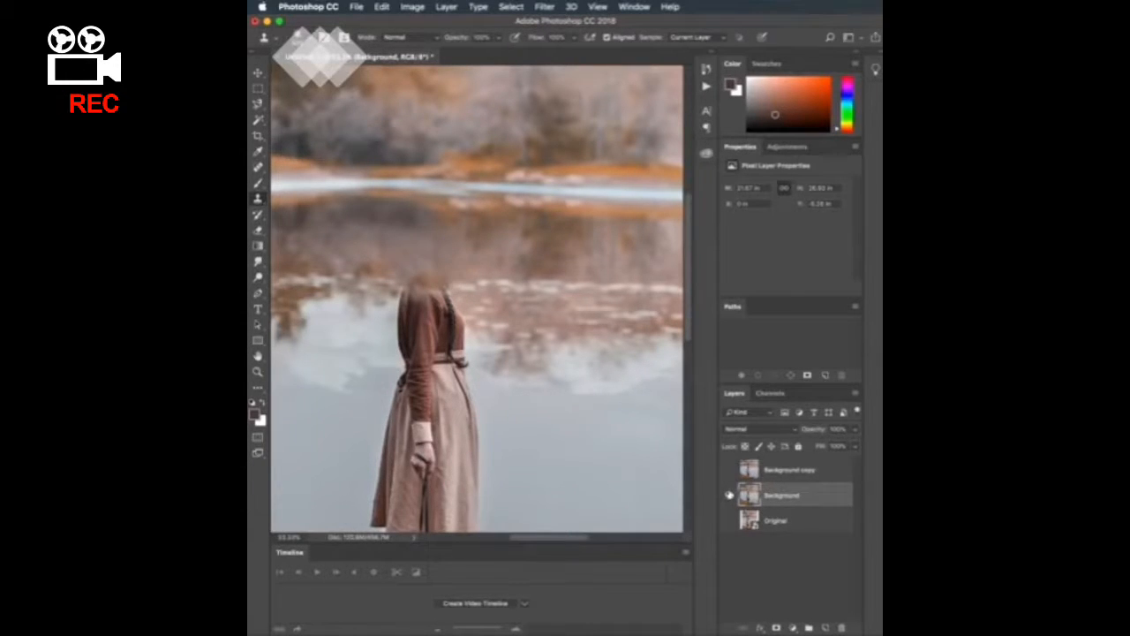
Step: Duplicate the Background copy layer, leaving the new duplicate hidden and the Background copy layer shown
left_click(781, 478)
key("super+j")
left_click(729, 495)
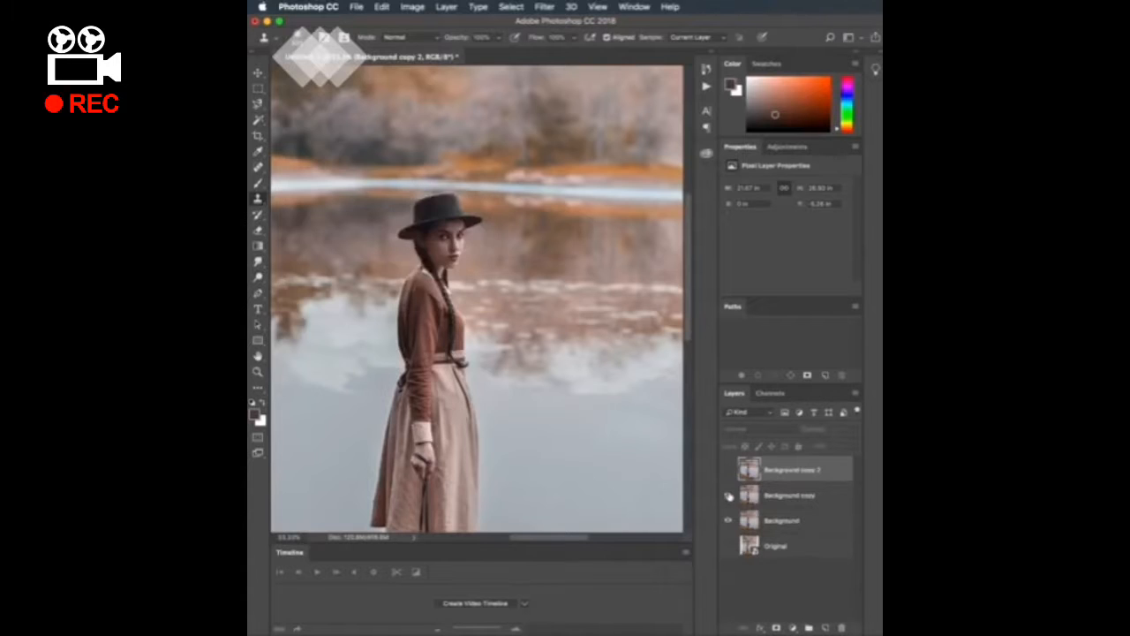
Step: Trace a closed pen path around the woman's face, from under the hat brim down along the cheek and chin
key("super+plus")
key("super+plus")
key("p")
key("super+plus")
key("super+plus")
scroll(391, 301, "up", 5)
scroll(391, 300, "left", 2)
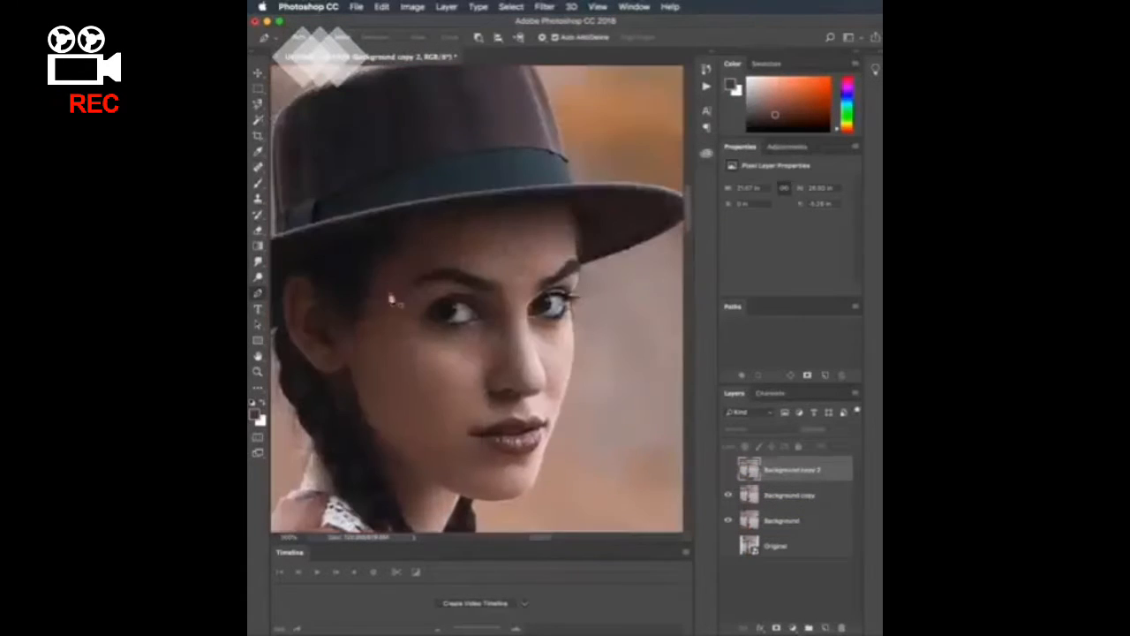
left_click(428, 229)
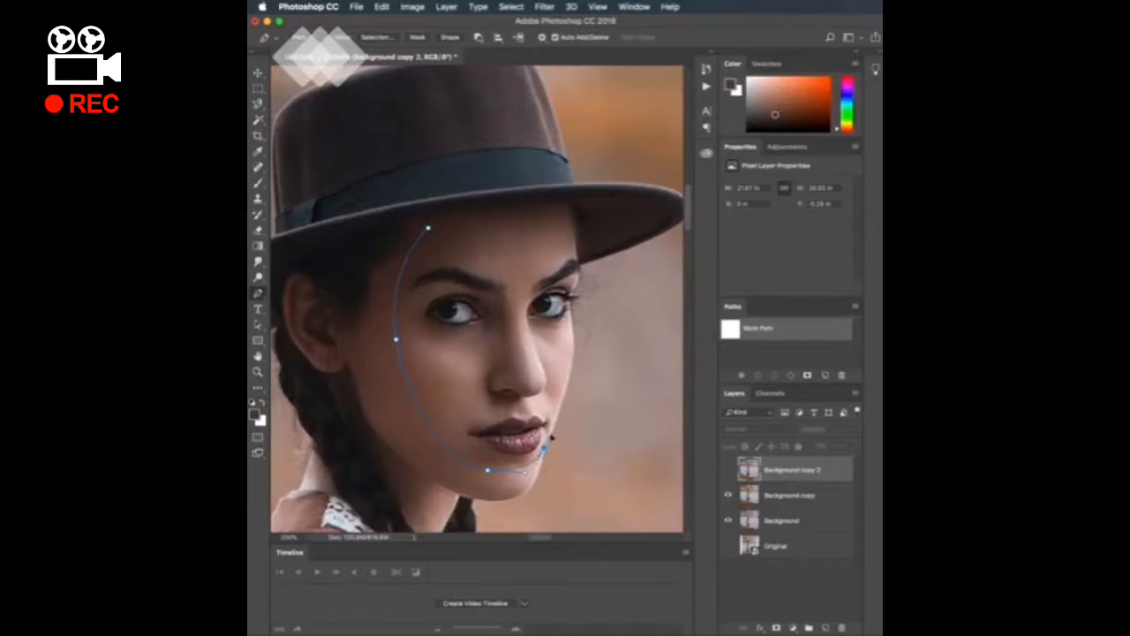
left_click(571, 336)
left_click(428, 227)
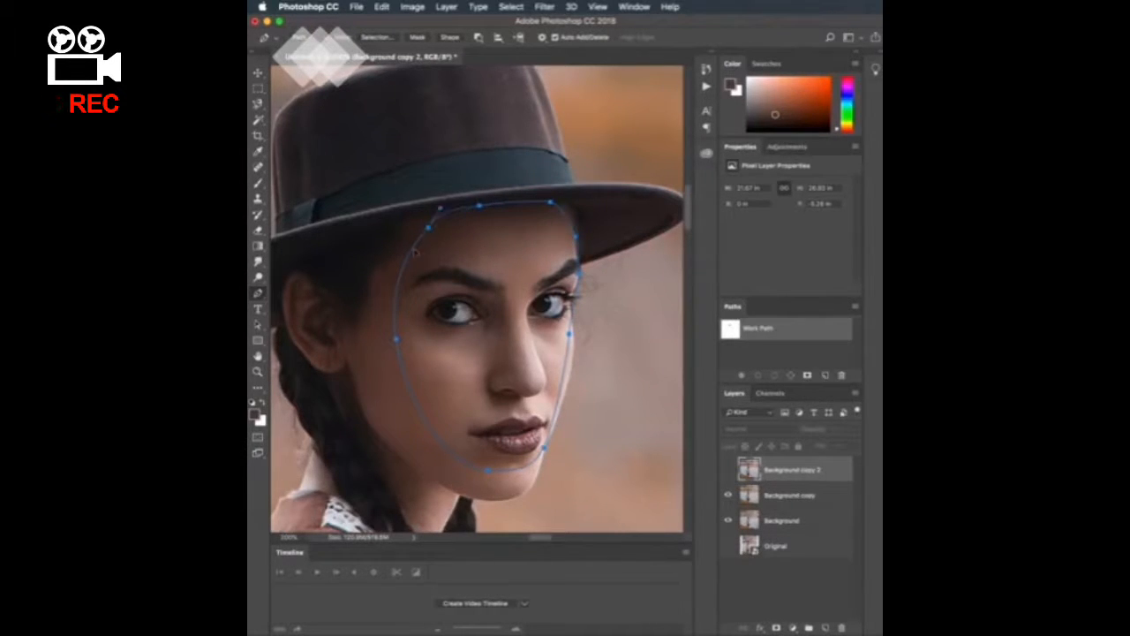
Step: Load the face path as a selection, create a mask hiding the face, and move it to the Background copy layer
left_click(733, 332, "super")
left_click(777, 628, "alt")
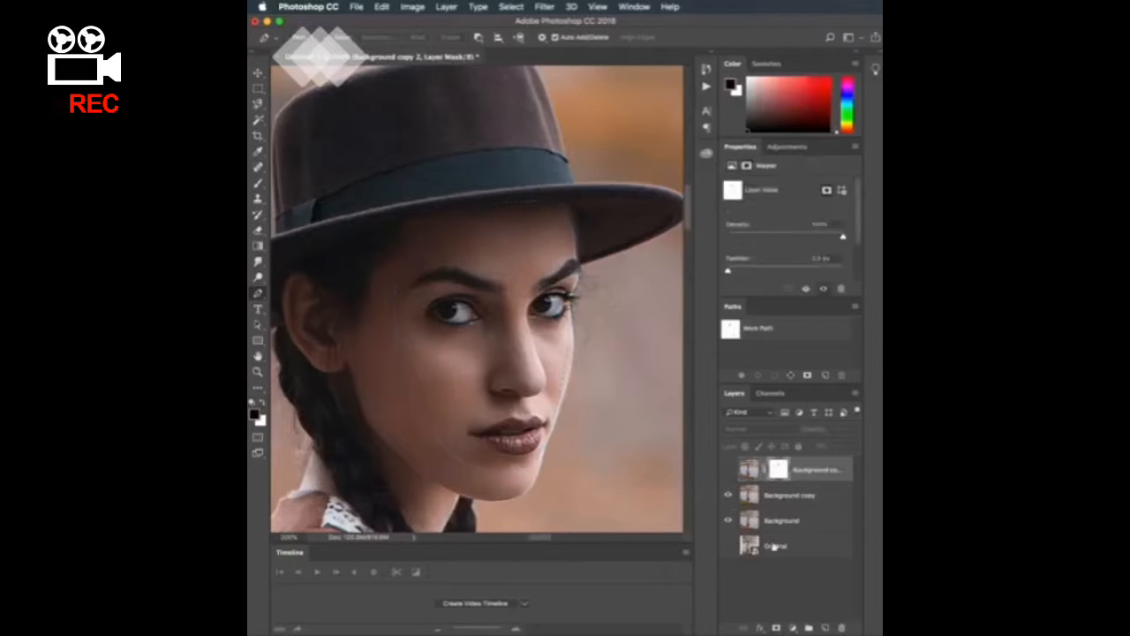
left_click_drag(783, 471, 783, 500)
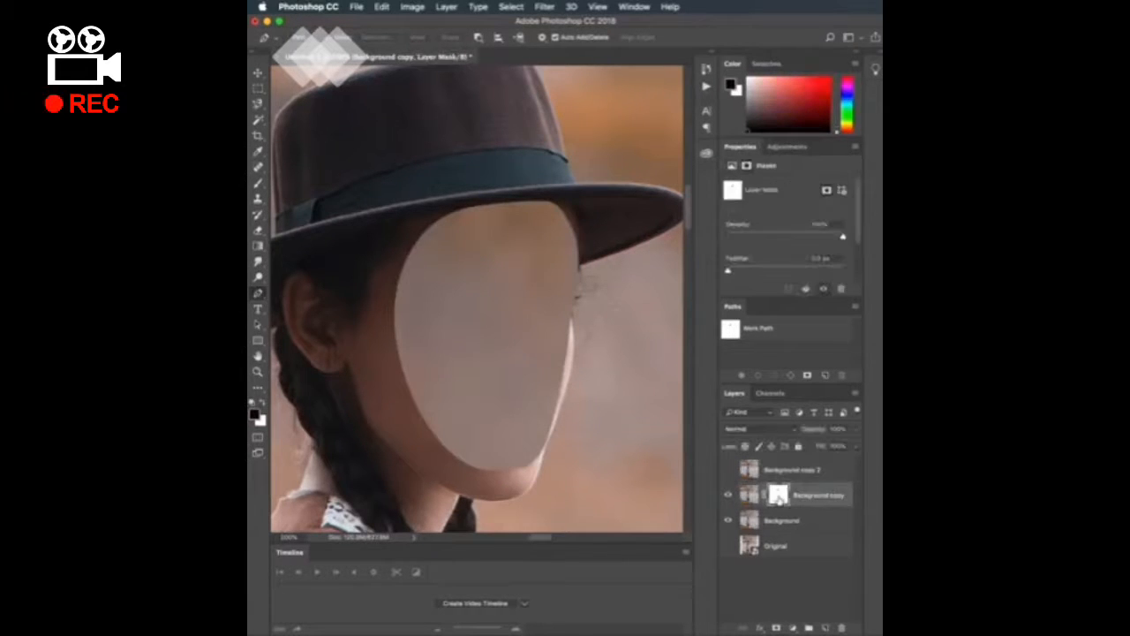
left_click(777, 495)
key("b")
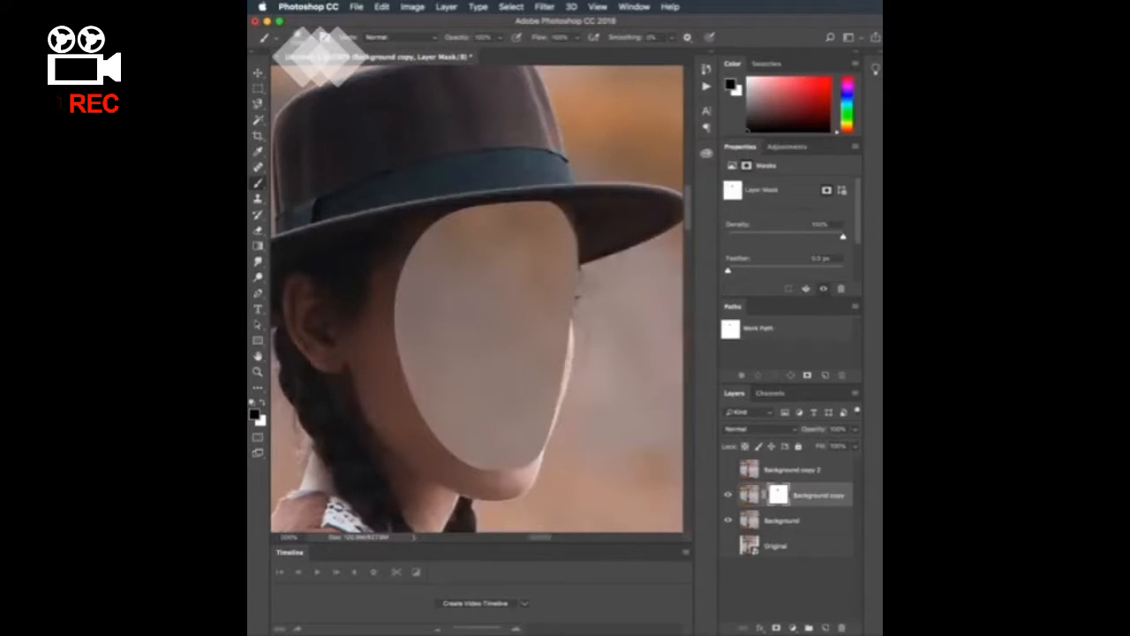
Step: Examine the edges of the face cutout up close and compare the image with the masked layer hidden and shown
key("super+z")
scroll(631, 411, "left", 2)
key("super+minus")
key("super+minus")
key("p")
key("super+plus")
key("super+plus")
key("super+plus")
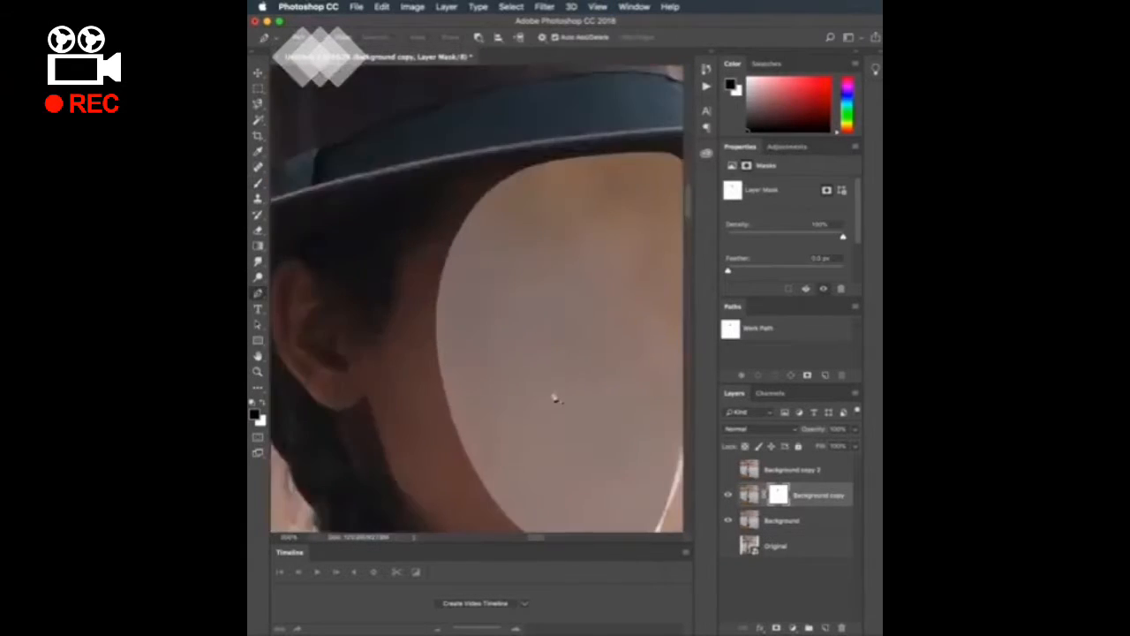
scroll(555, 397, "right", 4)
scroll(555, 396, "up", 2)
left_click(776, 523)
left_click(729, 497)
left_click(729, 497)
Step: Duplicate the masked Background copy layer and delete the layer mask from the lower version
left_click(811, 496)
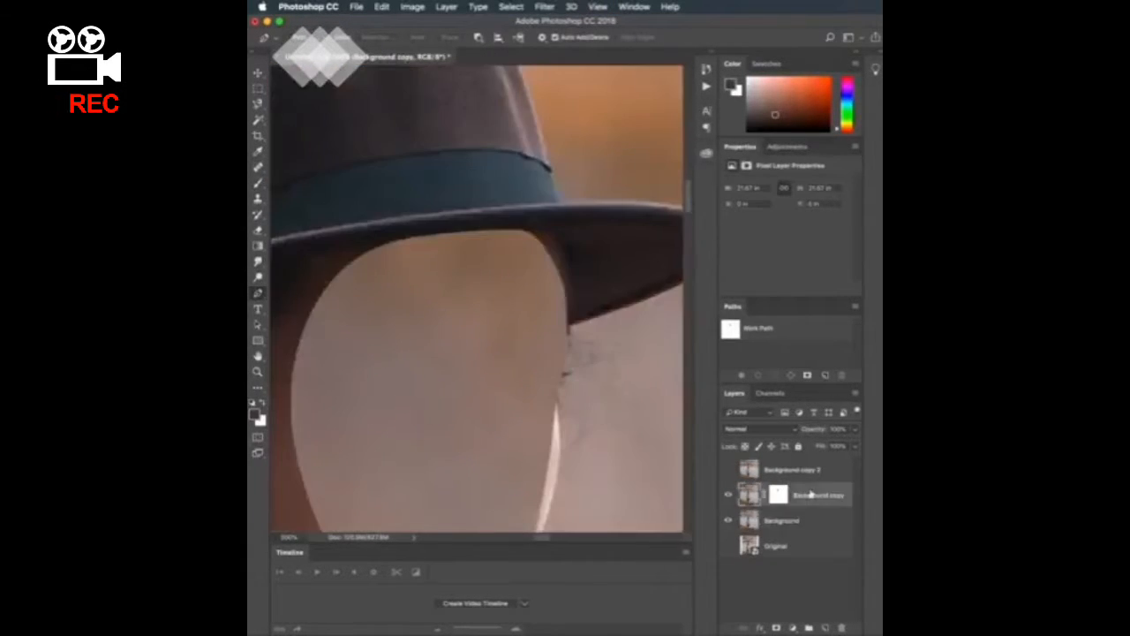
key("super+j")
right_click(776, 514)
left_click(803, 542)
right_click(778, 513)
left_click(803, 538)
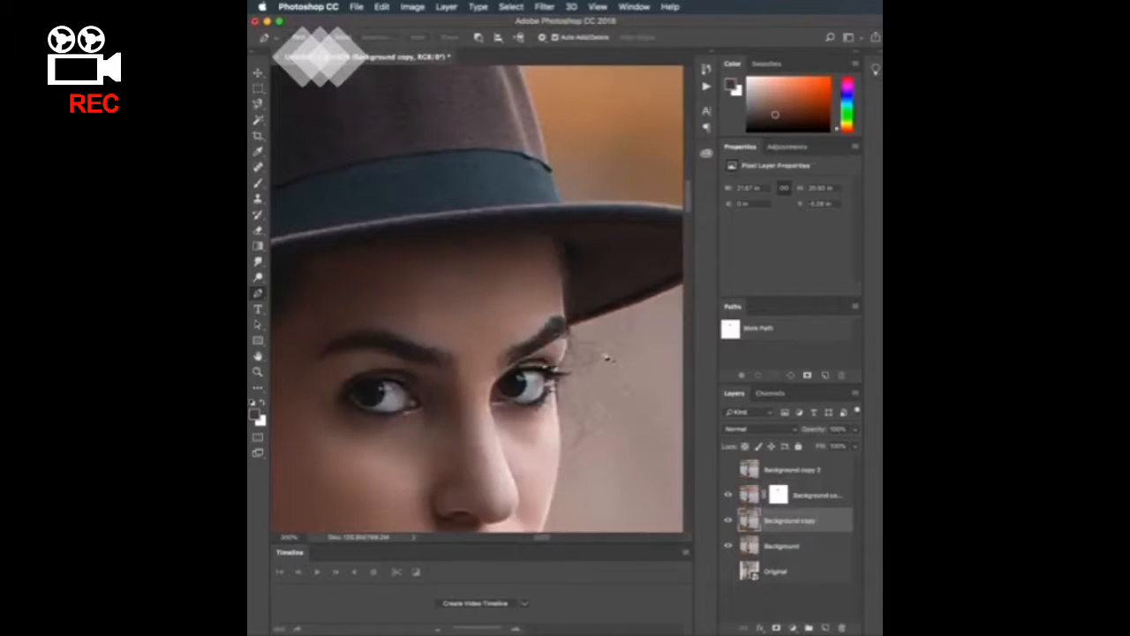
Step: Using a smaller Clone Stamp, clone the hat brim's dark underside over the forehead above the eye nearest the brim's tip
key("s")
key("[")
key("[")
key("[")
key("[")
key("[")
left_click(611, 312, "alt")
mouse_move(553, 325)
left_mouse_down()
mouse_move(566, 272)
mouse_move(544, 322)
mouse_move(595, 309)
mouse_move(475, 356)
mouse_move(544, 265)
left_mouse_up()
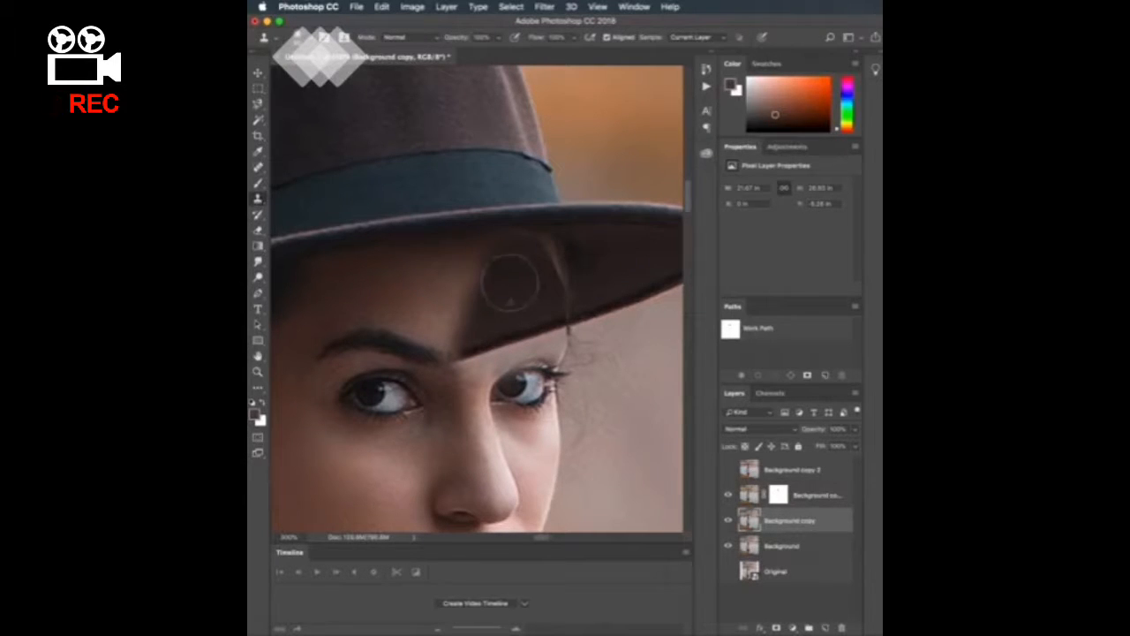
Step: Extend the cloned brim underside across the middle of the forehead
left_click(613, 310, "alt")
mouse_move(514, 318)
left_mouse_down()
mouse_move(448, 373)
mouse_move(479, 273)
mouse_move(505, 294)
mouse_move(484, 297)
mouse_move(489, 286)
mouse_move(477, 306)
left_mouse_up()
left_click(610, 265, "alt")
mouse_move(530, 270)
left_mouse_down()
mouse_move(492, 292)
mouse_move(520, 269)
mouse_move(471, 270)
mouse_move(472, 255)
mouse_move(513, 244)
left_mouse_up()
Step: Continue the brim underside and its lower edge over the other eyebrow and the top of that eye
left_click(604, 309, "alt")
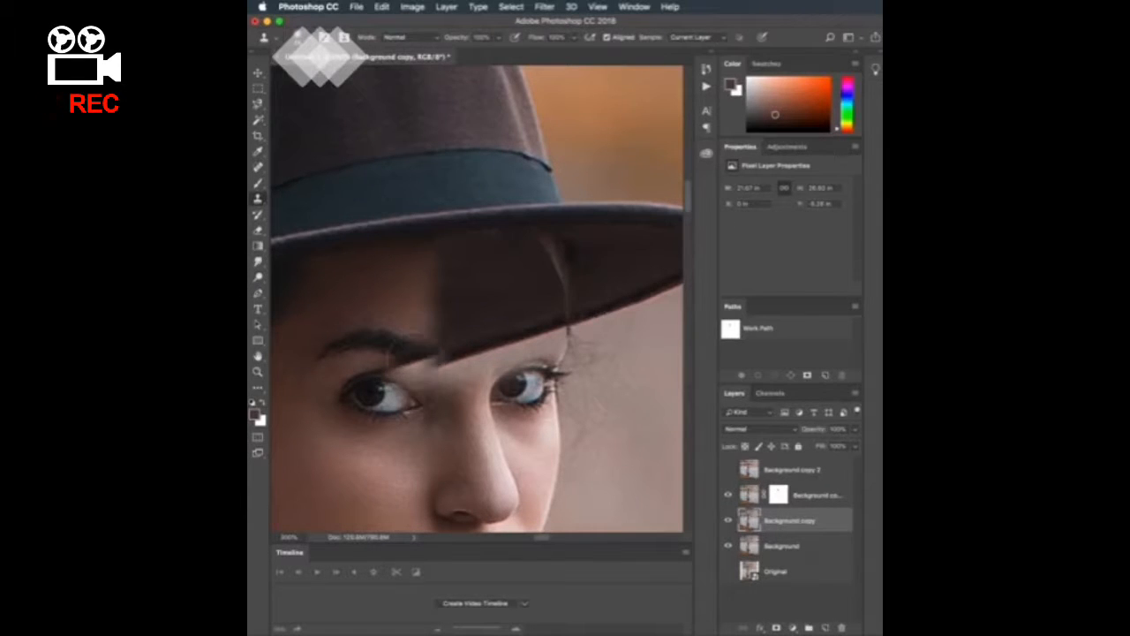
mouse_move(418, 366)
left_mouse_down()
mouse_move(434, 325)
mouse_move(391, 308)
mouse_move(395, 270)
left_mouse_up()
left_click(517, 297, "alt")
left_click(618, 307, "alt")
left_click_drag(466, 352, 451, 348)
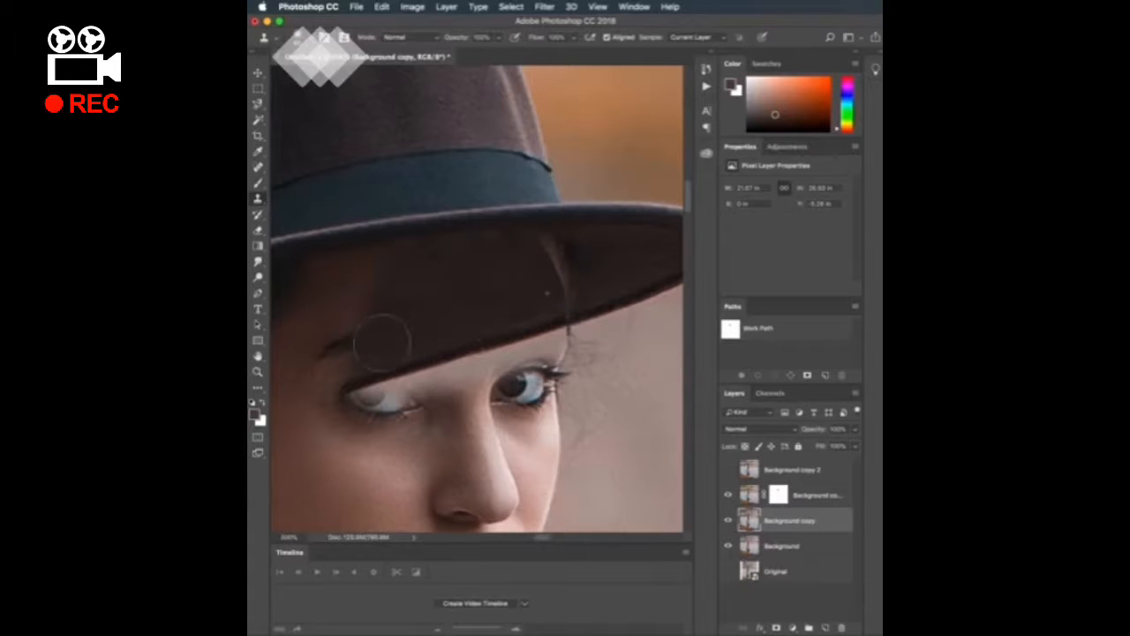
left_click_drag(335, 363, 378, 291)
Step: Clone the brim underside over the remaining forehead and temple to complete the hat's inner shadow toward the hair
scroll(409, 264, "left", 4)
scroll(409, 264, "down", 3)
scroll(408, 264, "up", 3)
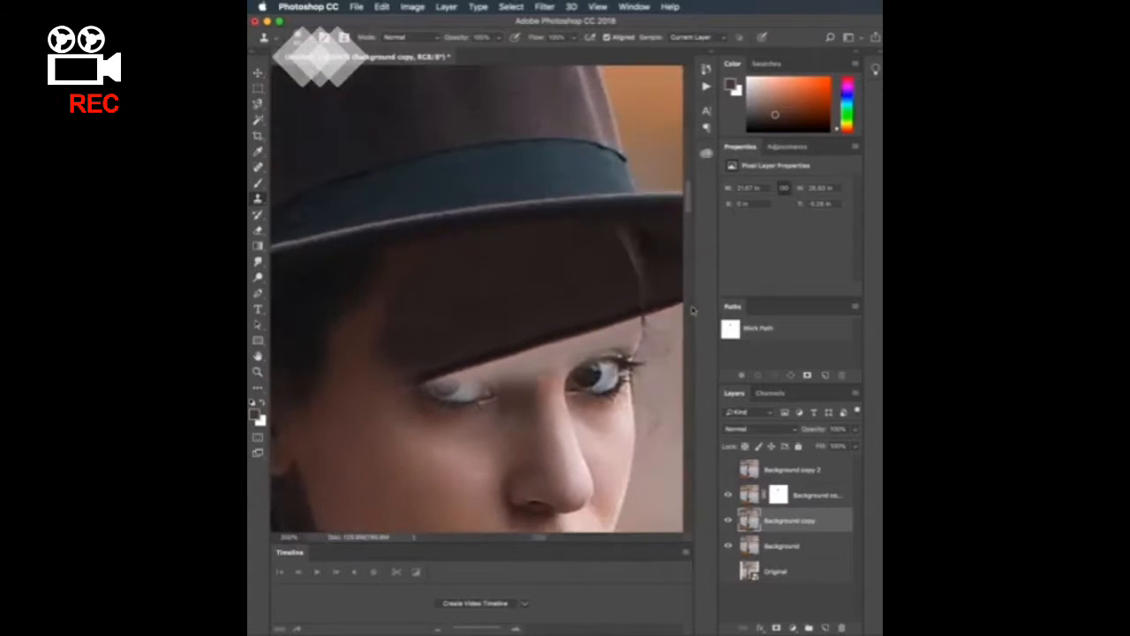
scroll(649, 302, "right", 3)
left_click(623, 306, "alt")
mouse_move(373, 381)
left_mouse_down()
mouse_move(302, 393)
mouse_move(346, 292)
left_mouse_up()
left_click(465, 306, "alt")
left_click_drag(403, 259, 431, 227)
Step: Clone the blurred background over the eye, nose and adjoining face area below the brim edge on the unmasked copy
key("super+minus")
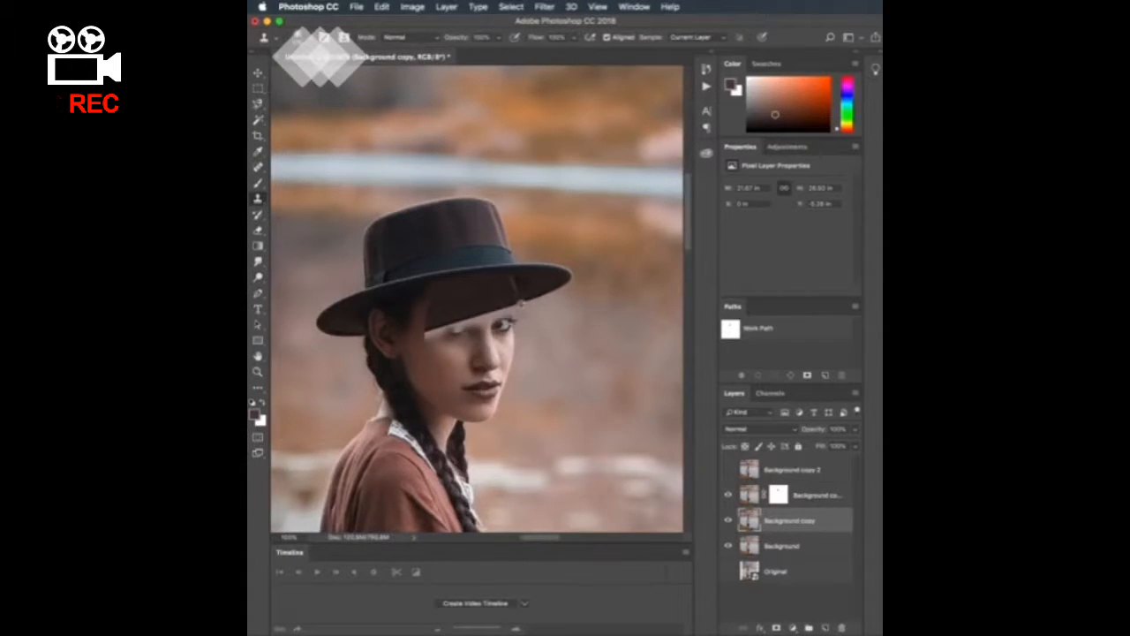
scroll(520, 305, "up", 3)
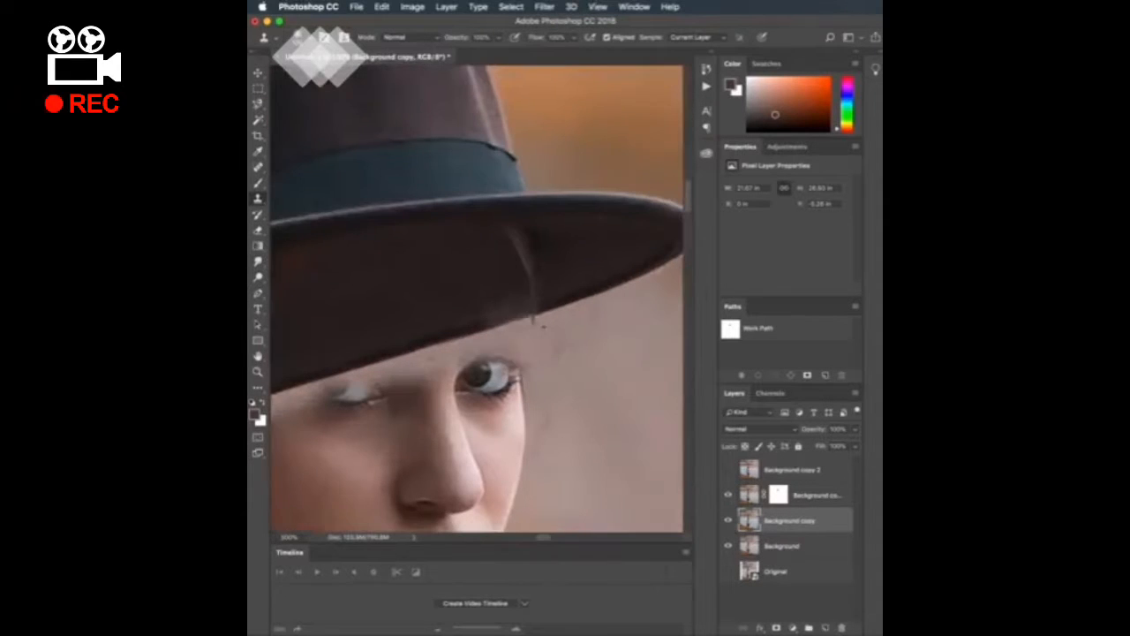
scroll(534, 322, "up", 1)
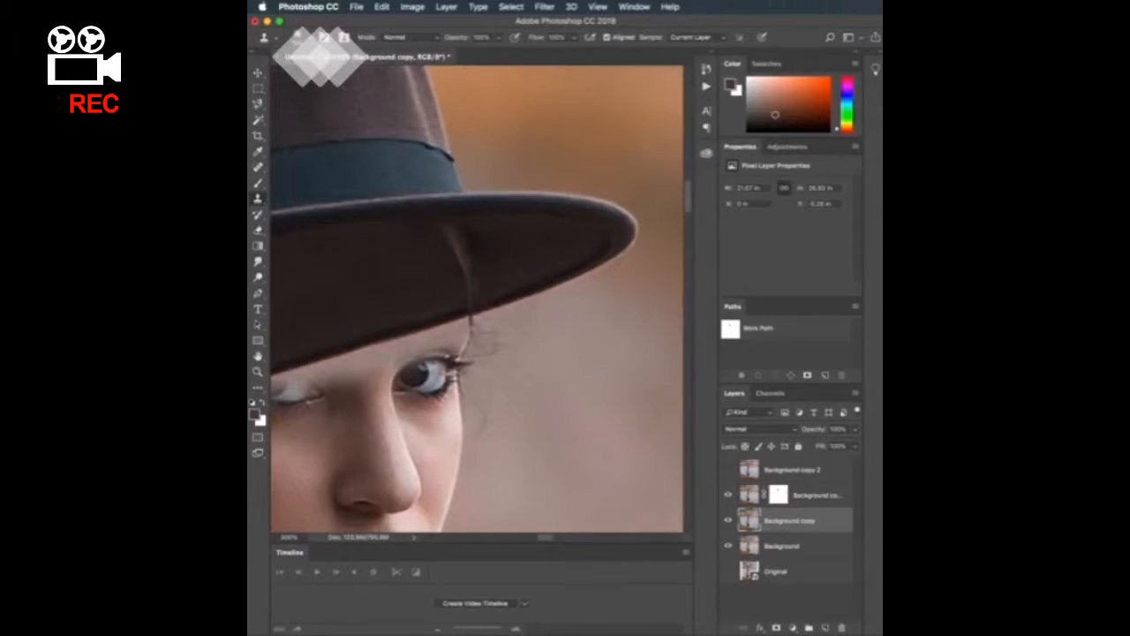
mouse_move(454, 367)
left_mouse_down()
mouse_move(436, 424)
mouse_move(406, 355)
mouse_move(446, 336)
mouse_move(415, 477)
mouse_move(389, 512)
mouse_move(353, 495)
mouse_move(358, 415)
left_mouse_up()
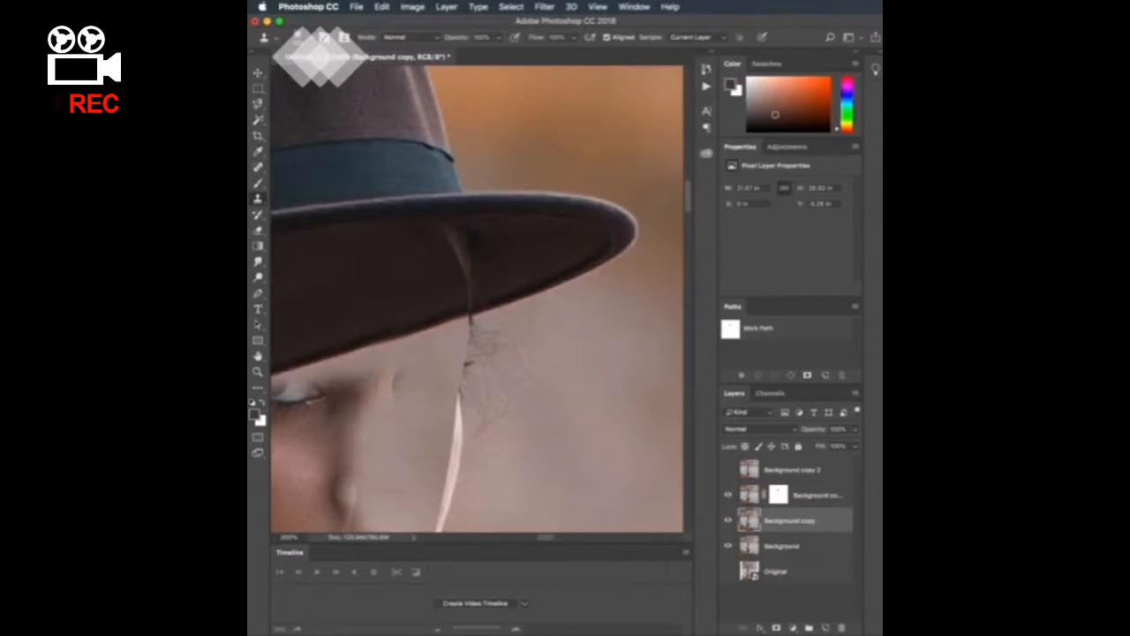
mouse_move(353, 486)
left_mouse_down()
mouse_move(369, 390)
mouse_move(348, 394)
mouse_move(339, 424)
left_mouse_up()
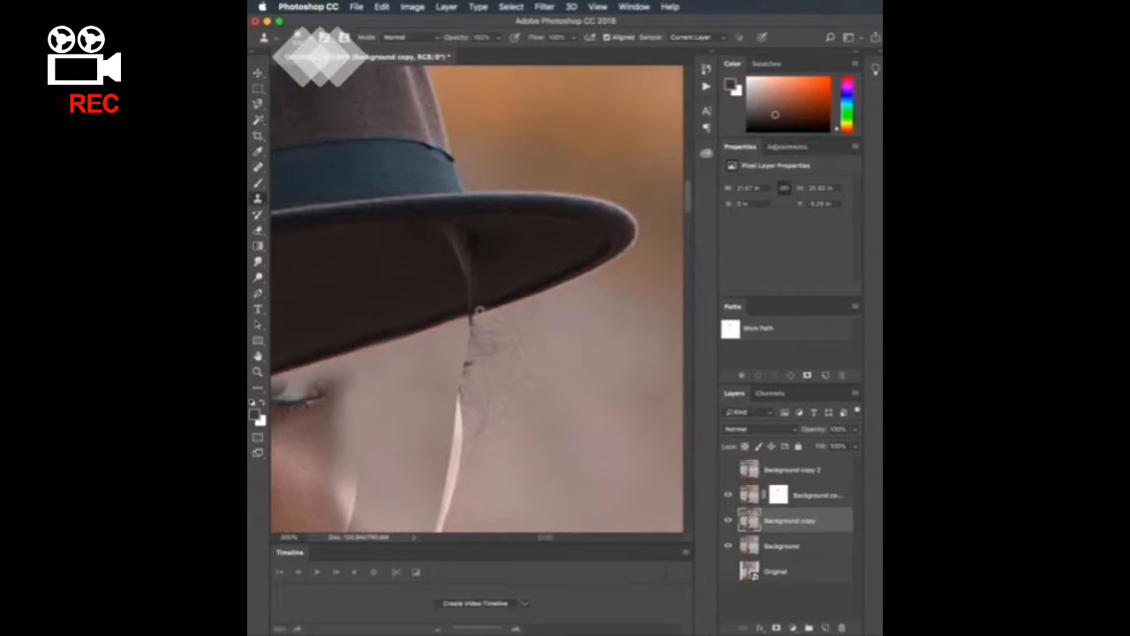
left_click(480, 311, "alt")
mouse_move(338, 349)
left_mouse_down()
mouse_move(332, 517)
mouse_move(290, 481)
mouse_move(288, 516)
left_mouse_up()
Step: Clone the blurred background over the remaining eye, cheek and lower face to fill the face opening
key("super+minus")
key("super+minus")
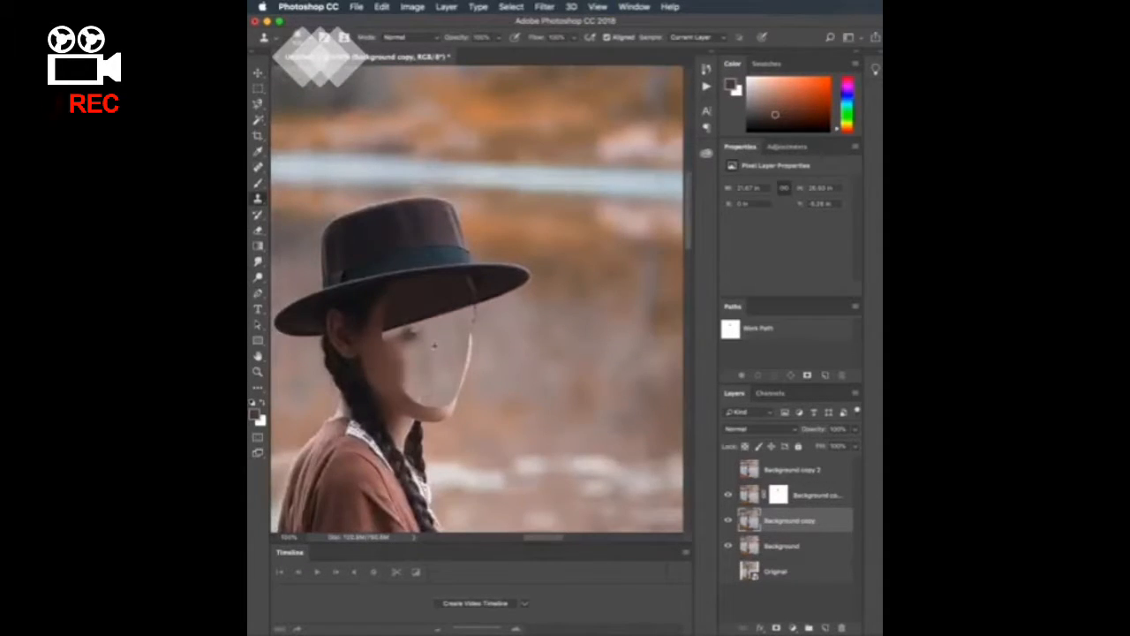
key("super+plus")
key("super+plus")
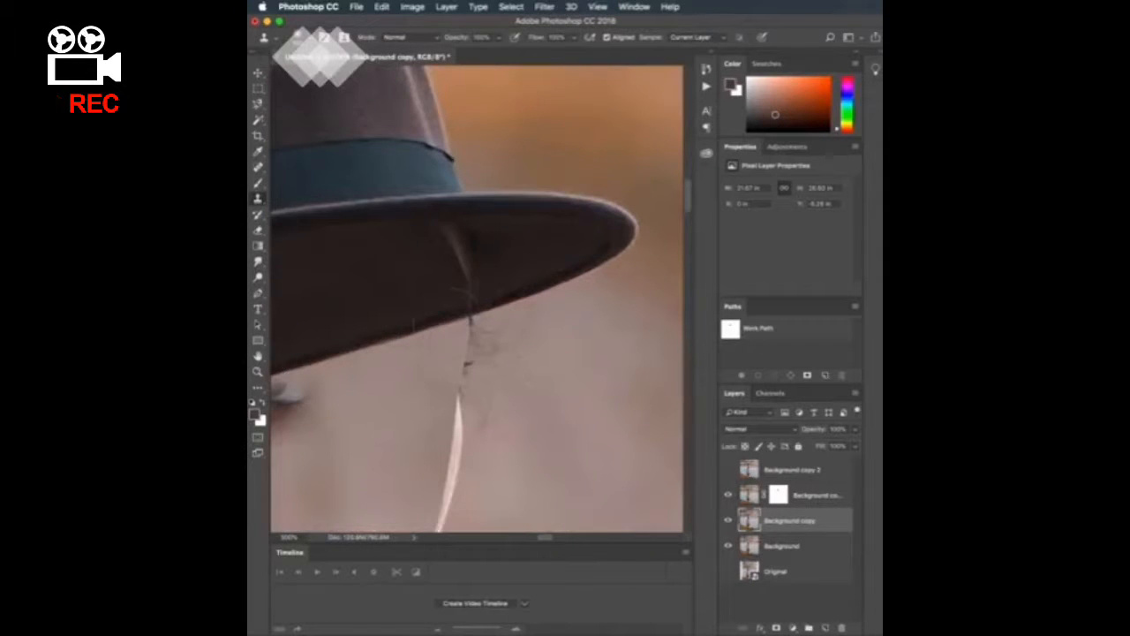
left_click_drag(449, 415, 492, 382)
left_click_drag(296, 336, 492, 303)
left_click(530, 340)
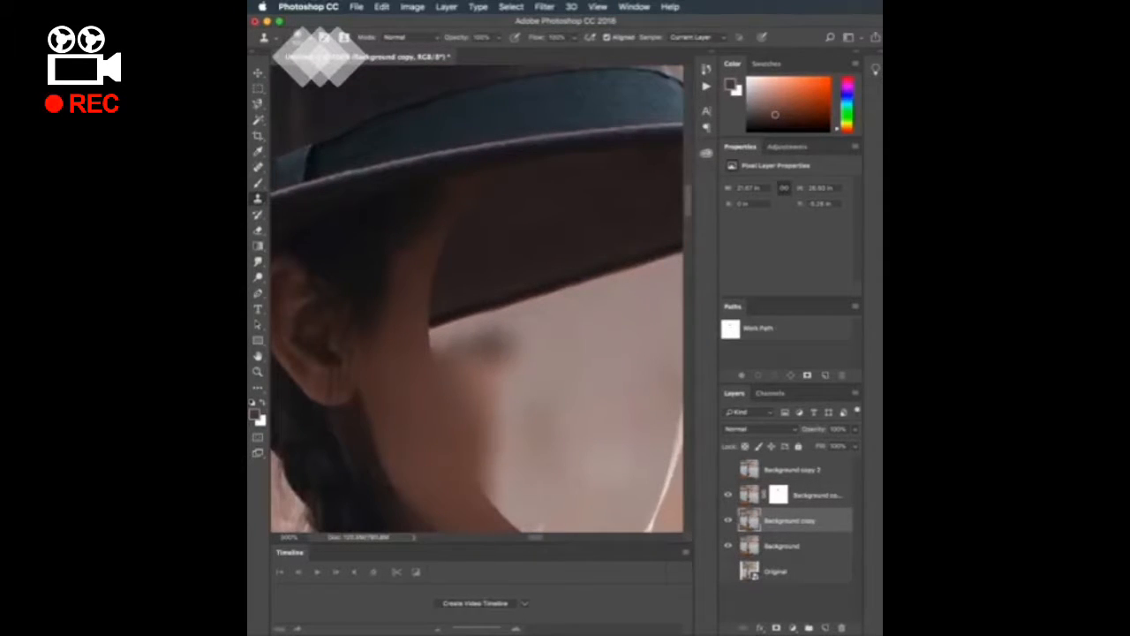
mouse_move(492, 491)
left_mouse_down()
mouse_move(473, 355)
mouse_move(448, 371)
left_mouse_up()
left_click_drag(636, 424, 571, 277)
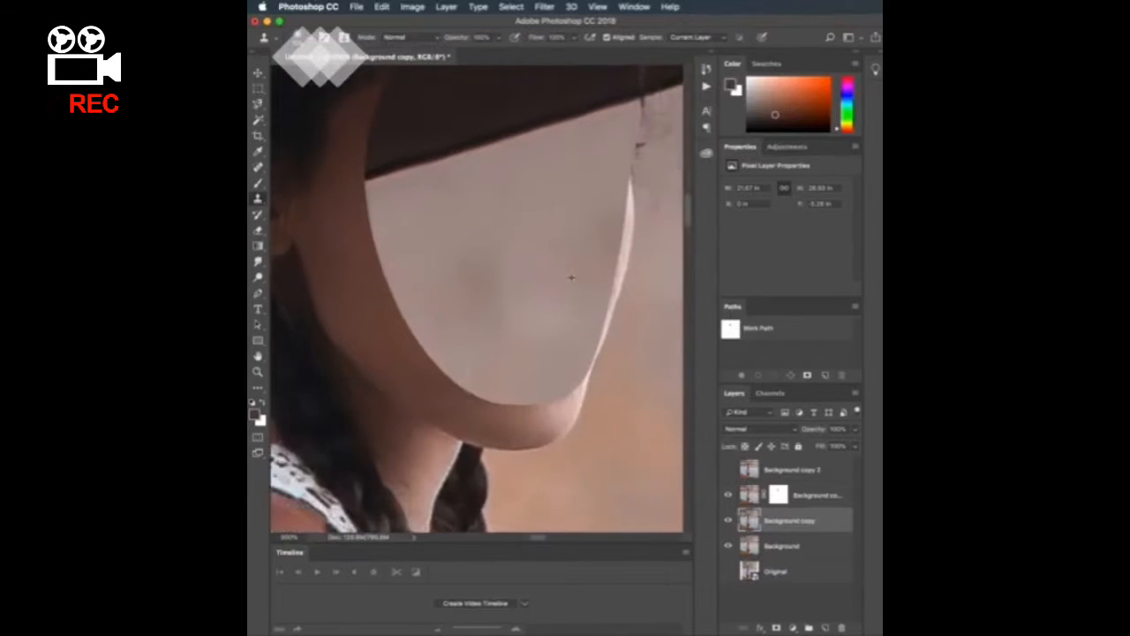
Step: Finish cloning warm background into the lower face opening, and clone away the leftover face-profile edge and dark debris on Background copy 3
left_click_drag(509, 373, 504, 400)
left_click_drag(673, 299, 483, 383)
left_click(752, 496)
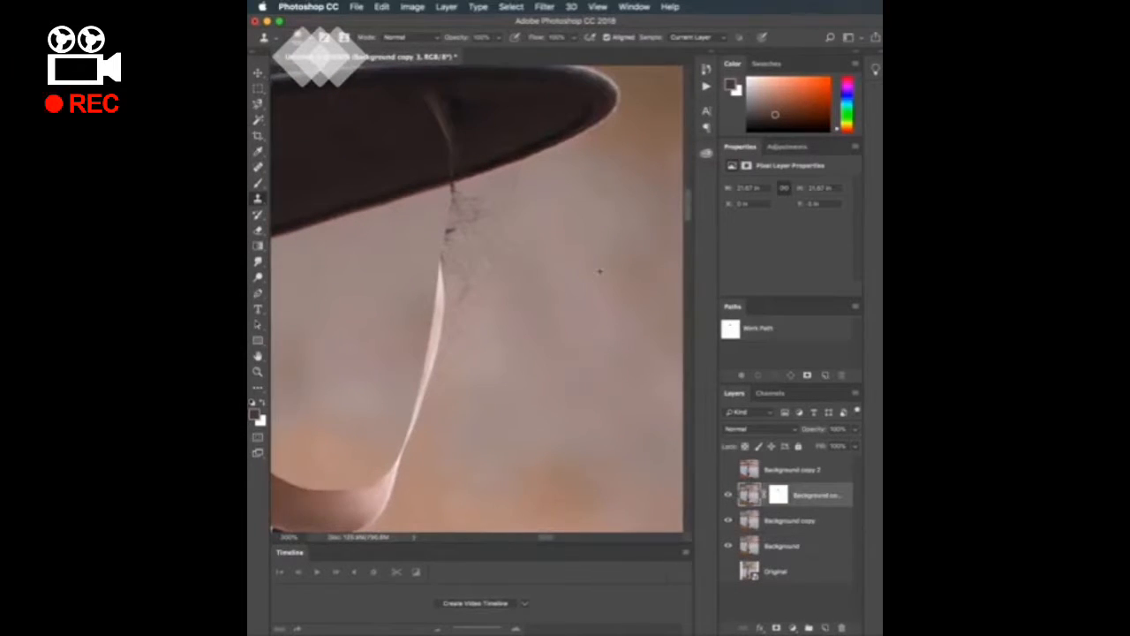
left_click_drag(446, 269, 408, 437)
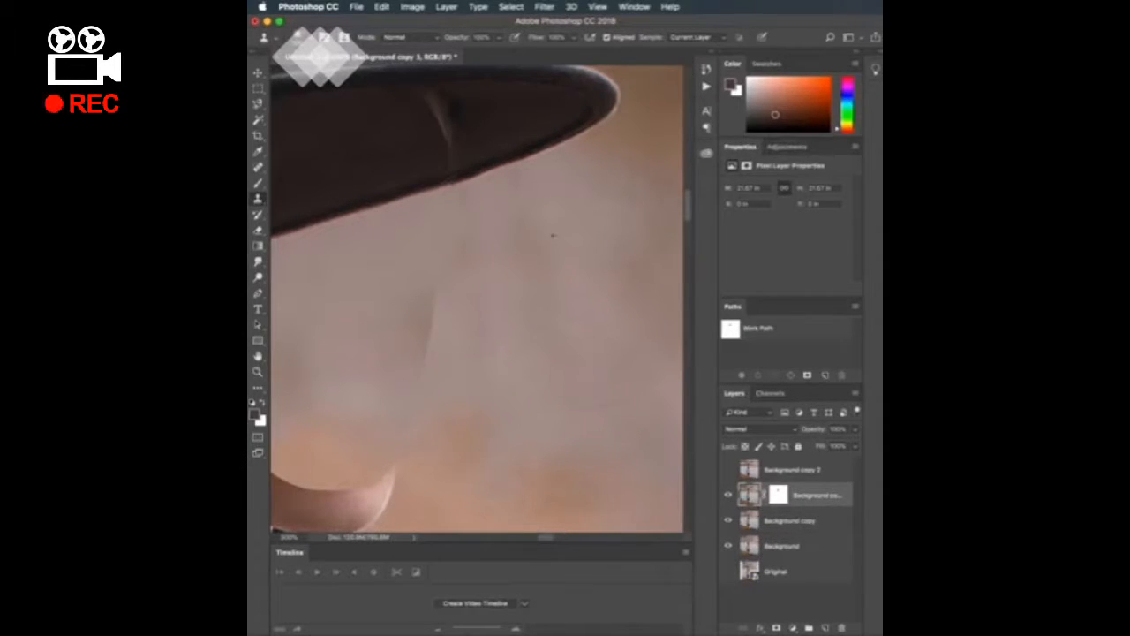
Step: Clone background over the remaining vertical seam below the hat brim on Background copy 3
key("super+minus")
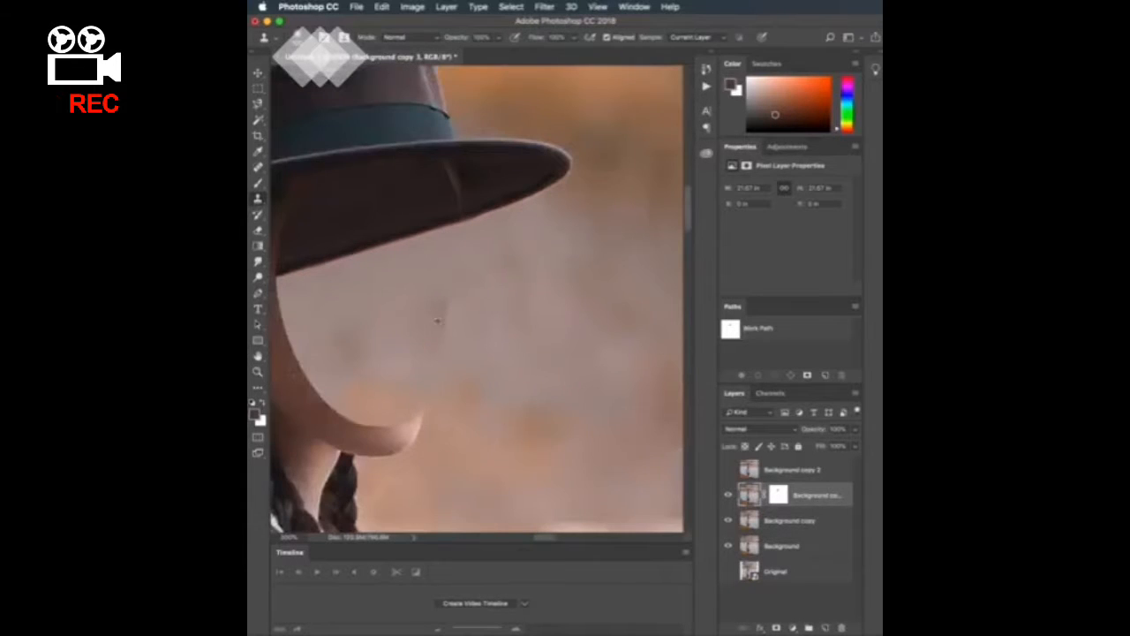
left_click(459, 318)
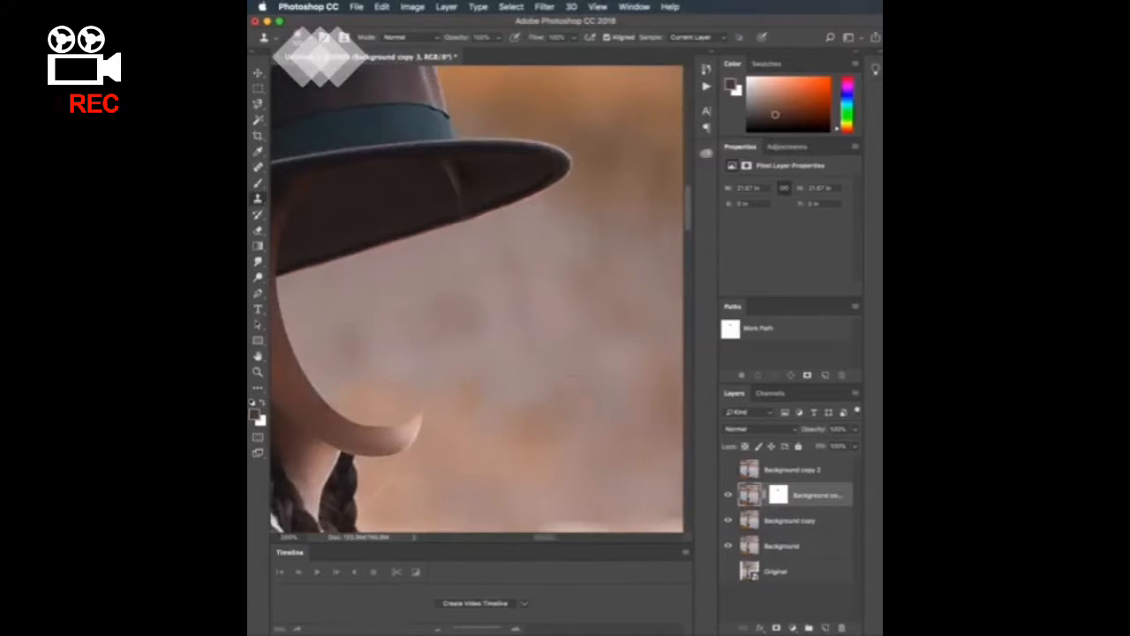
key("super+minus")
key("super+minus")
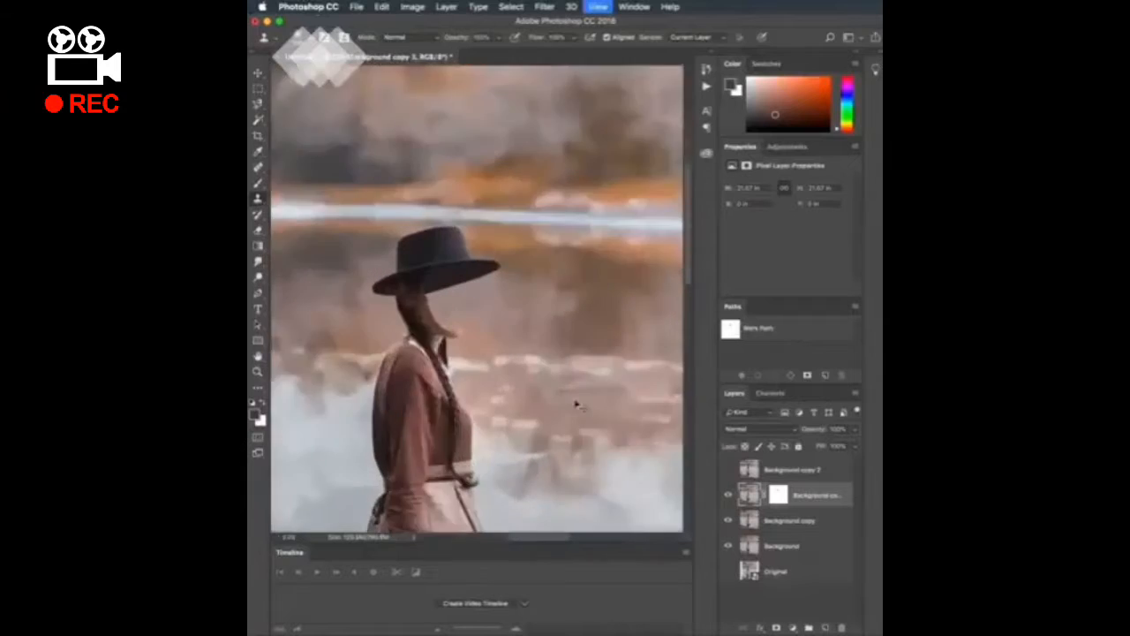
Step: Add a Solid Color fill layer directly above Background copy, using a brown sampled from the skin near the chin
key("super+plus")
key("super+plus")
key("super+plus")
left_click(788, 517)
key("p")
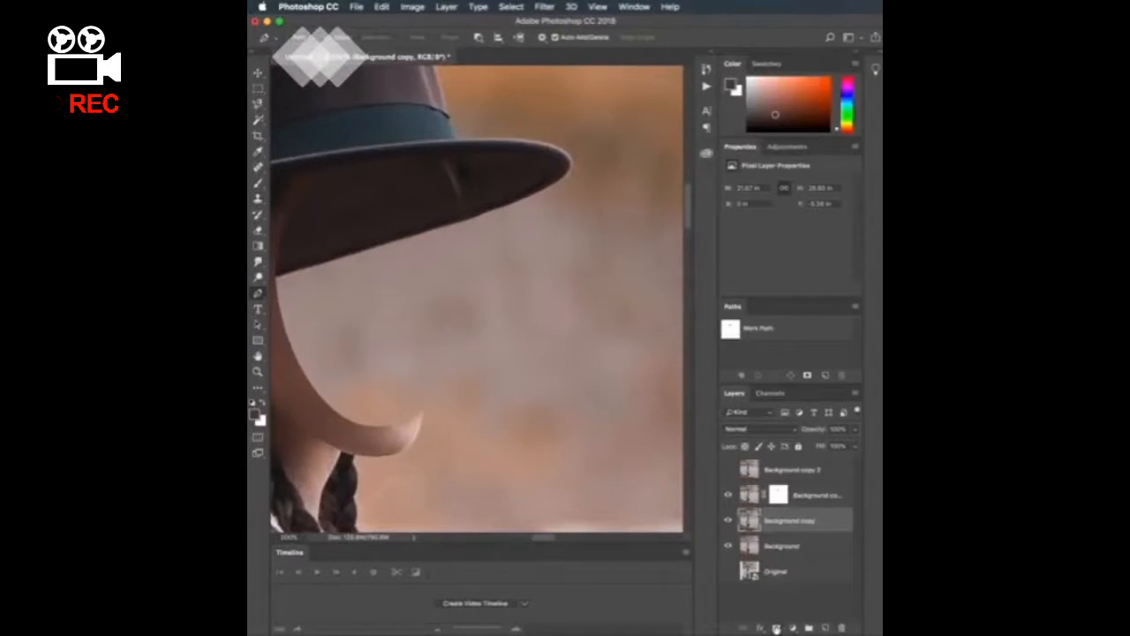
left_click(791, 628)
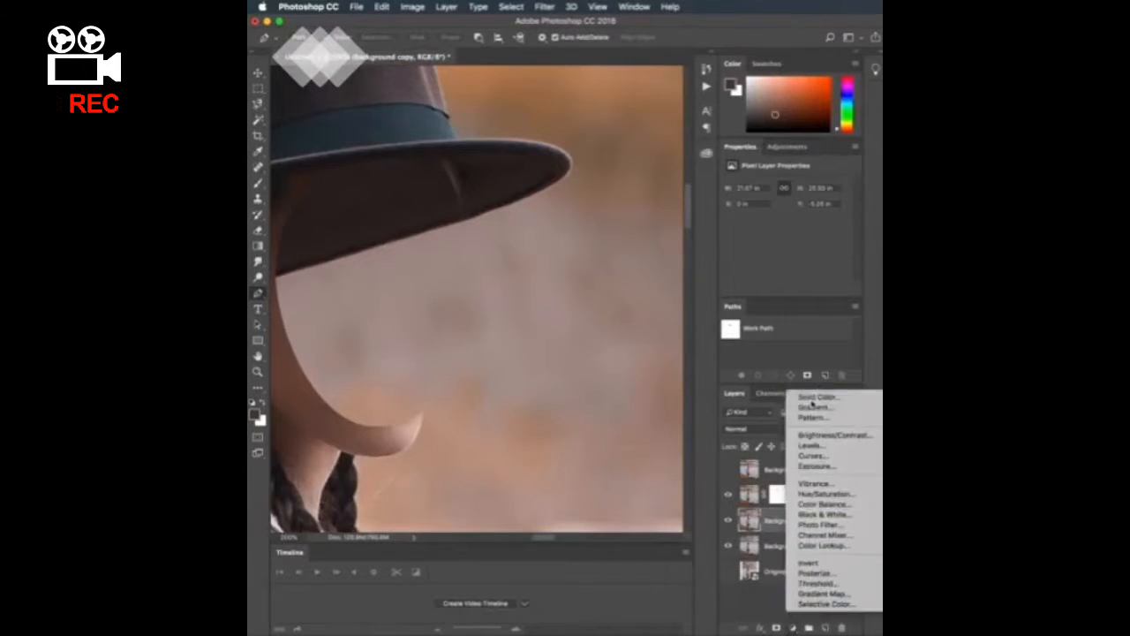
left_click(795, 397)
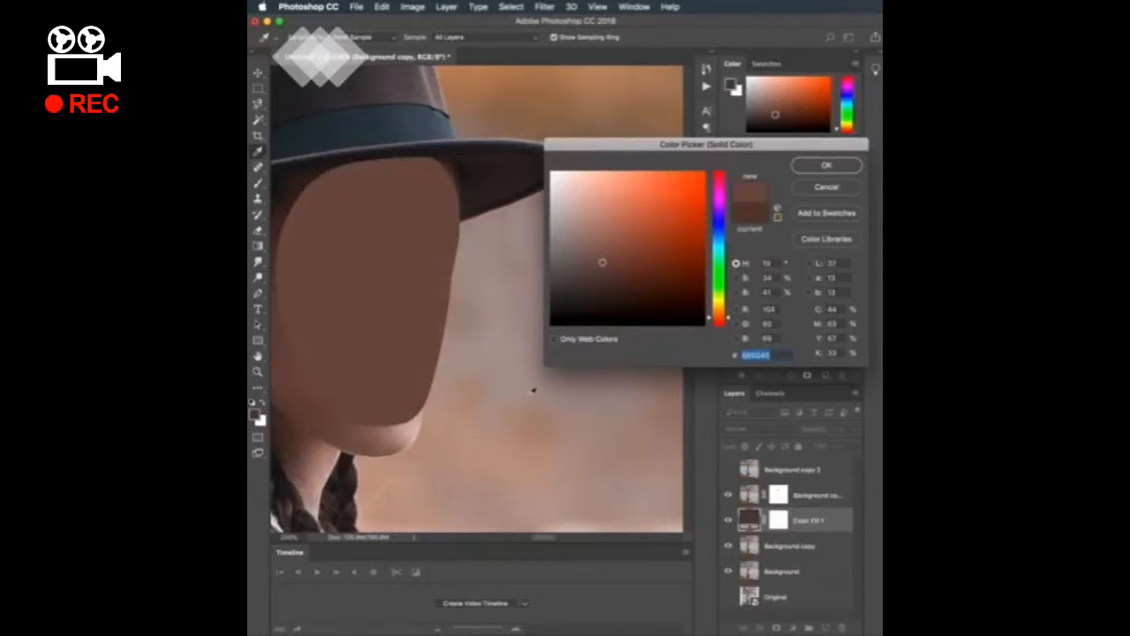
left_click(364, 430)
left_click(805, 167)
Step: Draw a closed Pen path from the brim down the far side of the face opening, across the chin and back around the near cheek
scroll(485, 183, "left", 5)
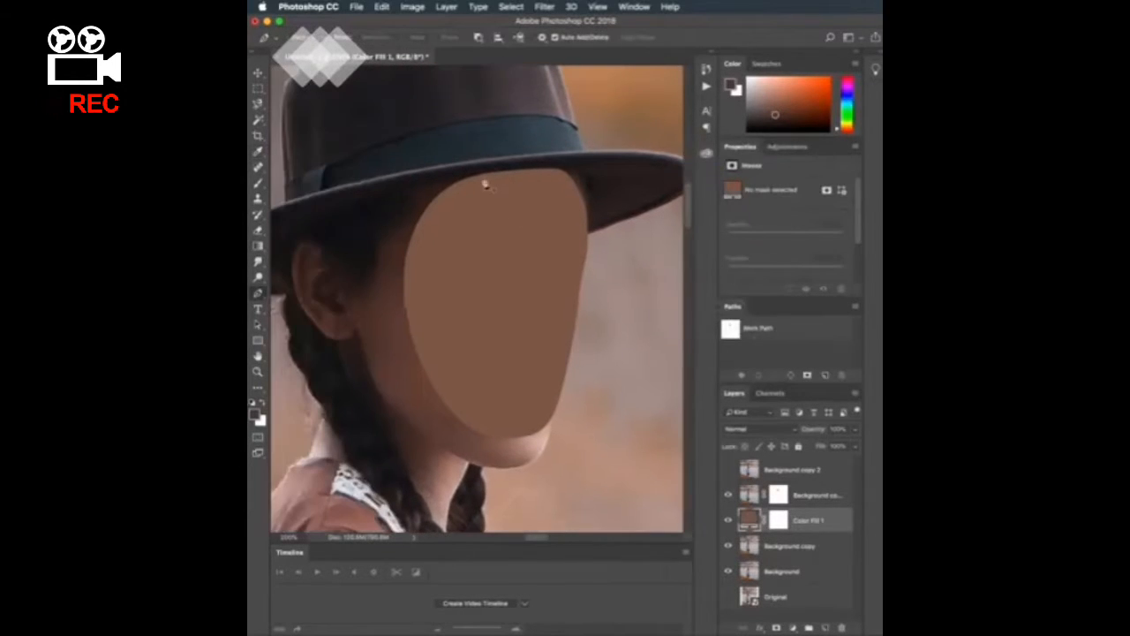
left_click_drag(497, 166, 513, 332)
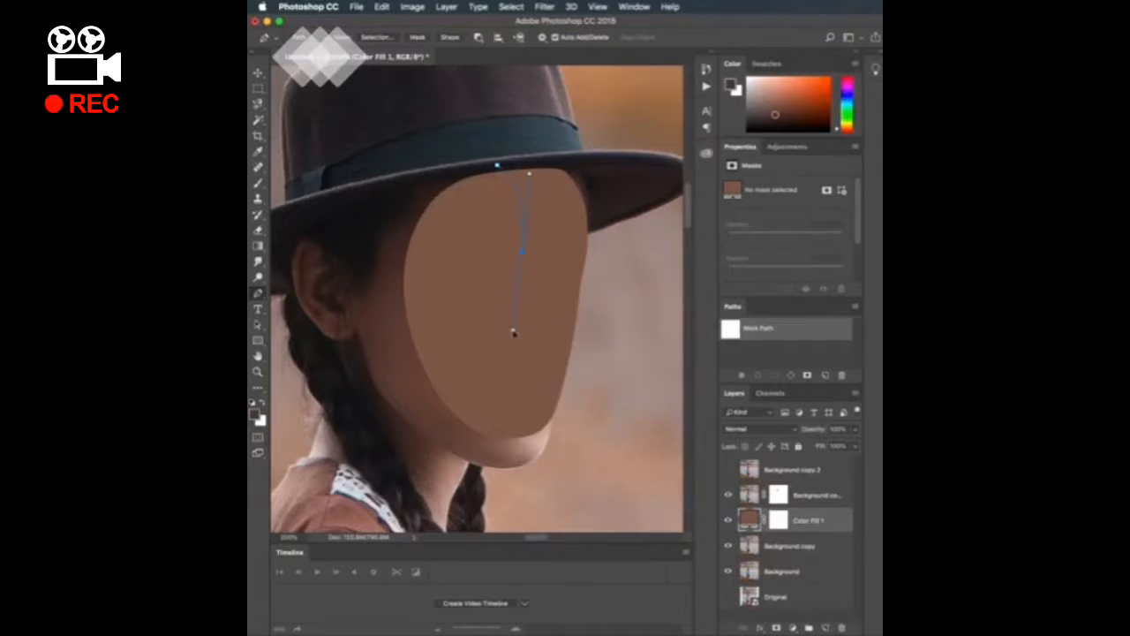
left_click_drag(494, 417, 456, 448)
left_click(423, 429)
left_click(364, 253)
left_click(378, 182)
left_click(456, 152)
left_click(497, 166)
Step: Load the path as a selection and replace the brown fill's mask with one hiding the selected area, leaving the far inner side brown
left_click(734, 331, "super")
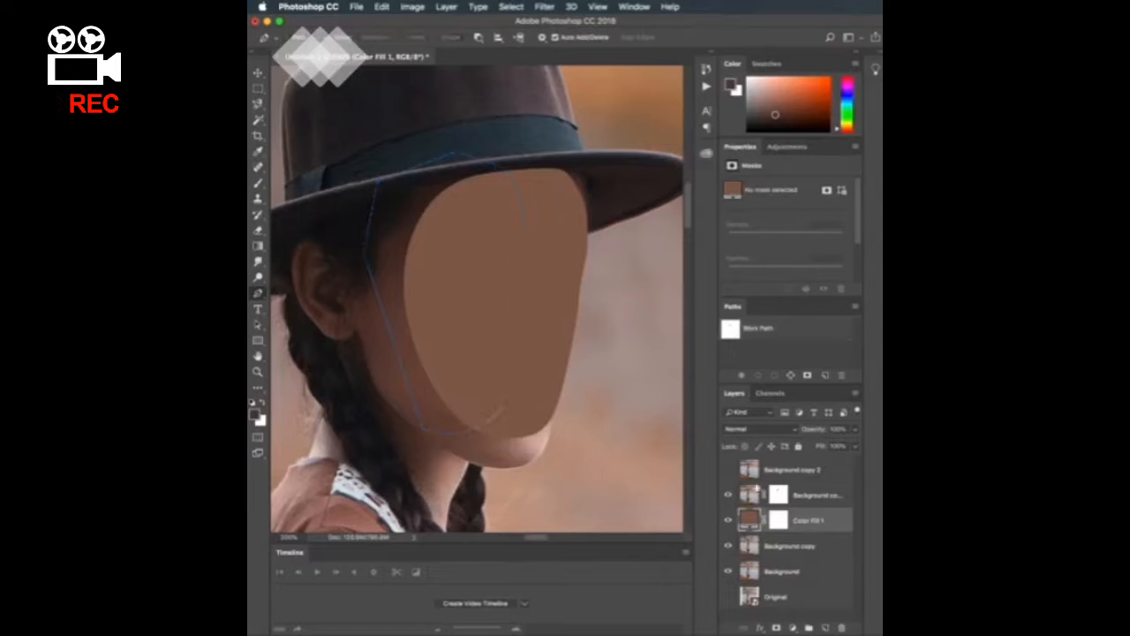
right_click(776, 520)
left_click(794, 534)
left_click(776, 628, "alt")
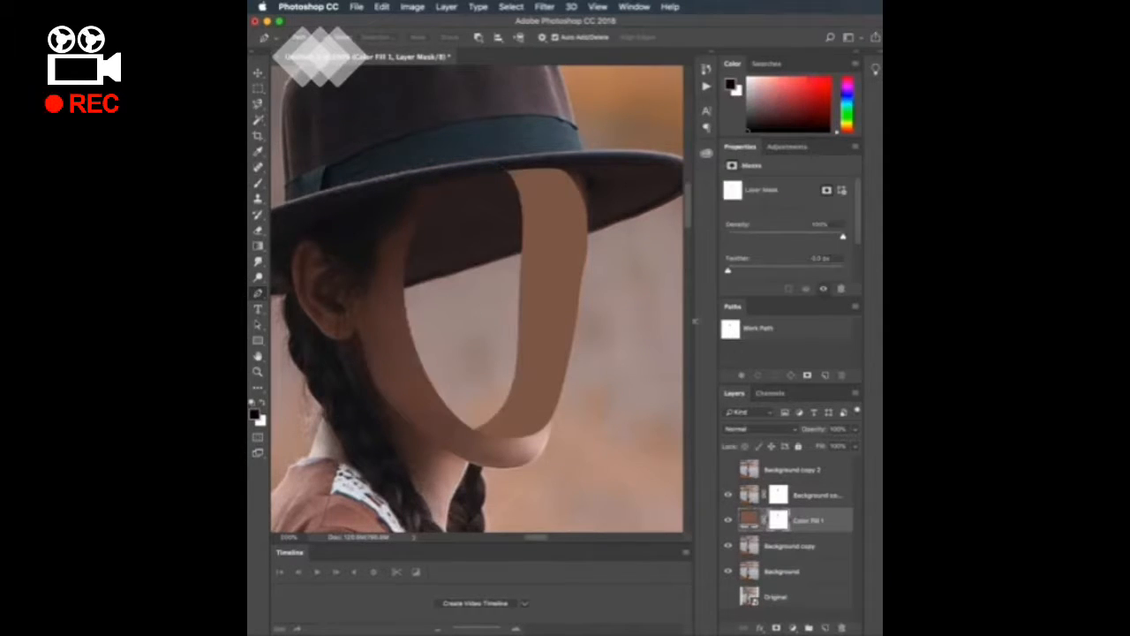
Step: Add a second Solid Color fill layer above Color Fill 1, using a light pink sampled from the lit chin
key("super+minus")
key("super+minus")
key("super+minus")
key("super+equal")
key("super+equal")
key("super+equal")
left_click(828, 628)
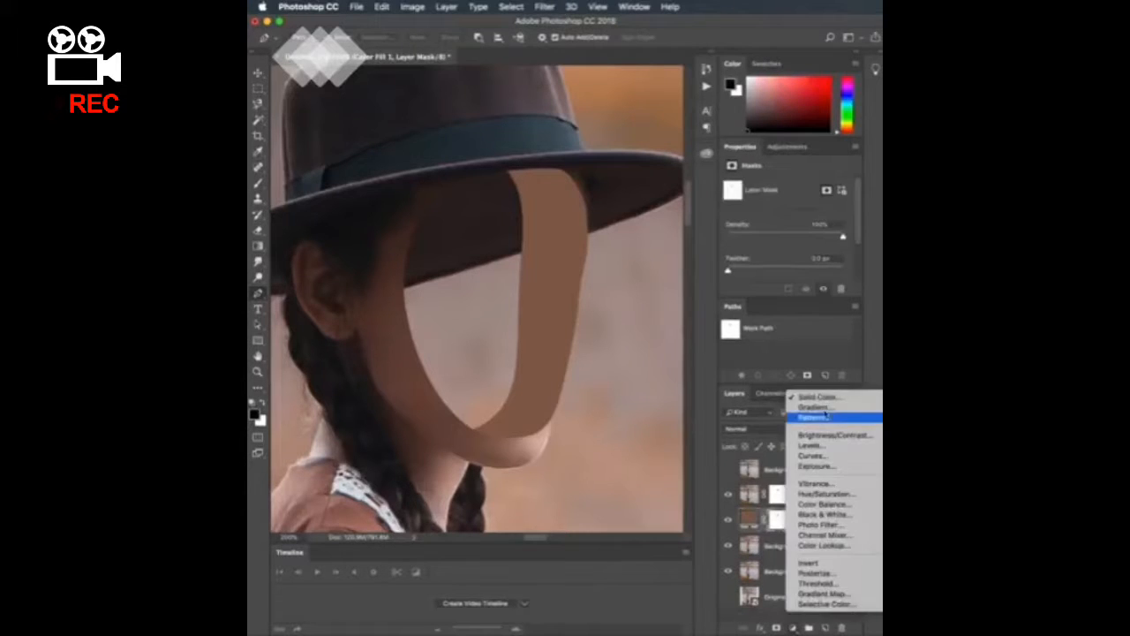
left_click(812, 399)
left_click(532, 445)
left_click(826, 165)
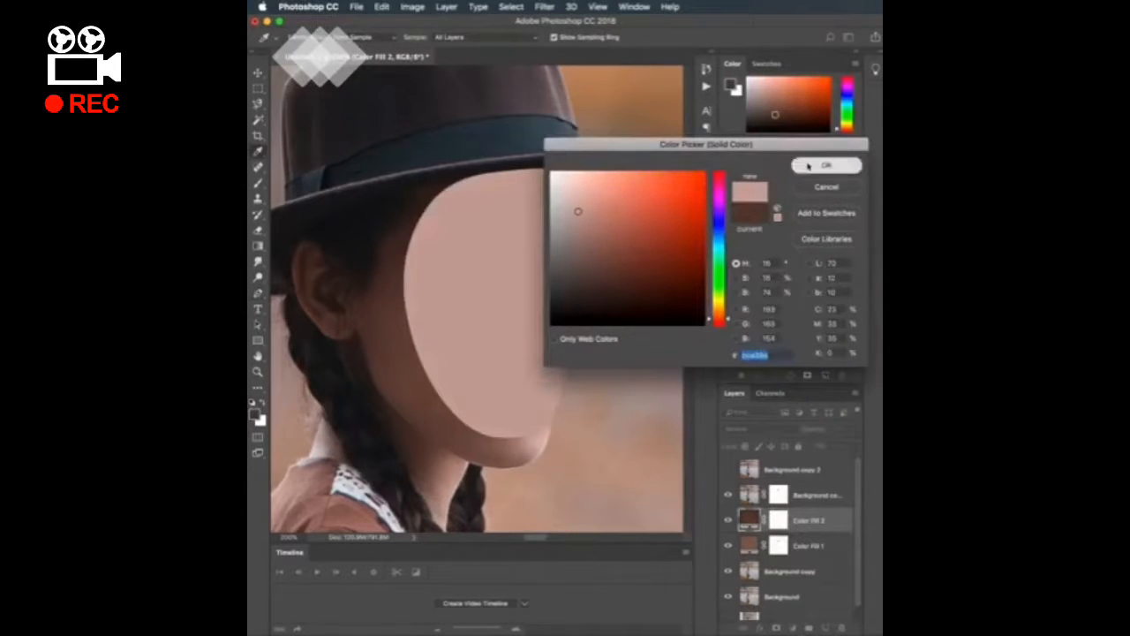
Step: Trace a closed Pen path just inside the edge of the pink face opening
left_click(490, 170)
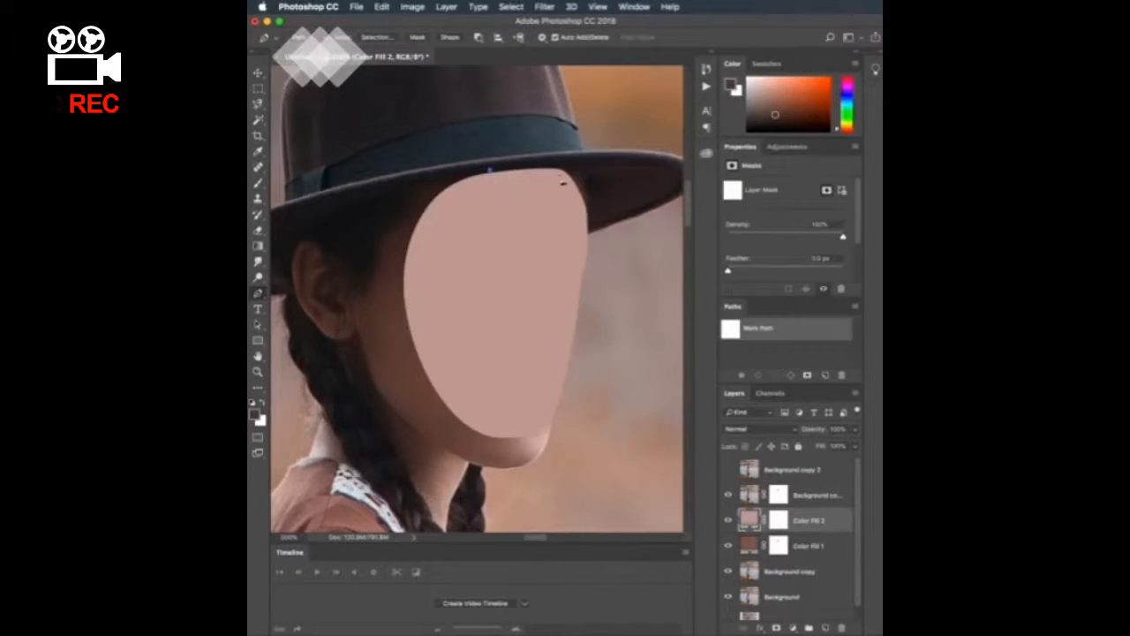
left_click_drag(562, 175, 576, 192)
left_click_drag(581, 253, 562, 361)
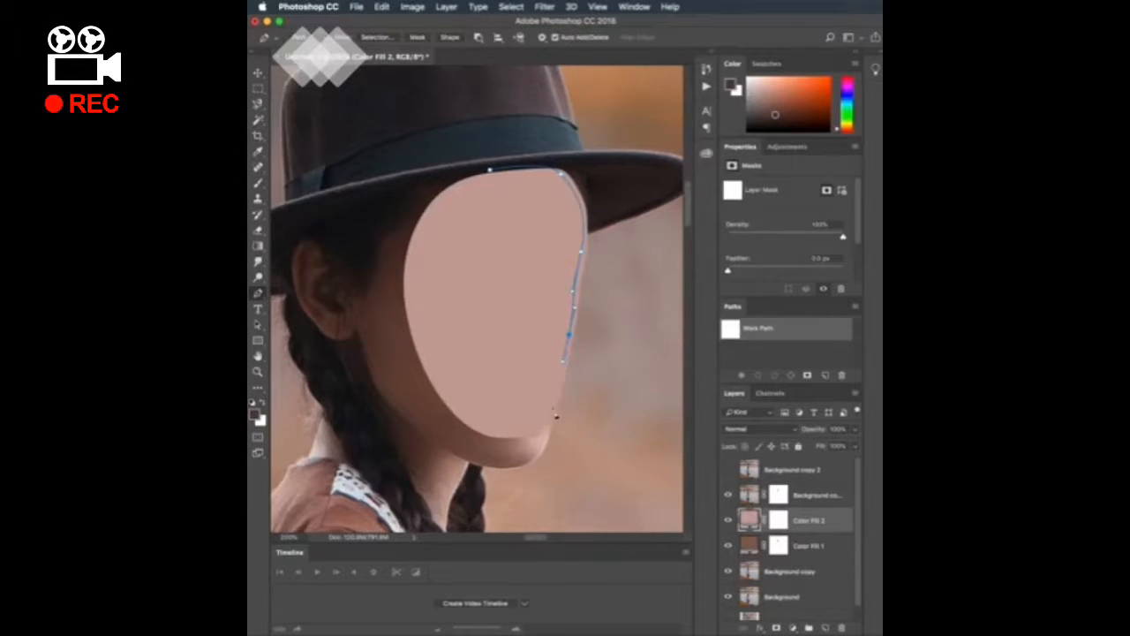
left_click_drag(548, 410, 441, 390)
left_click_drag(416, 333, 410, 306)
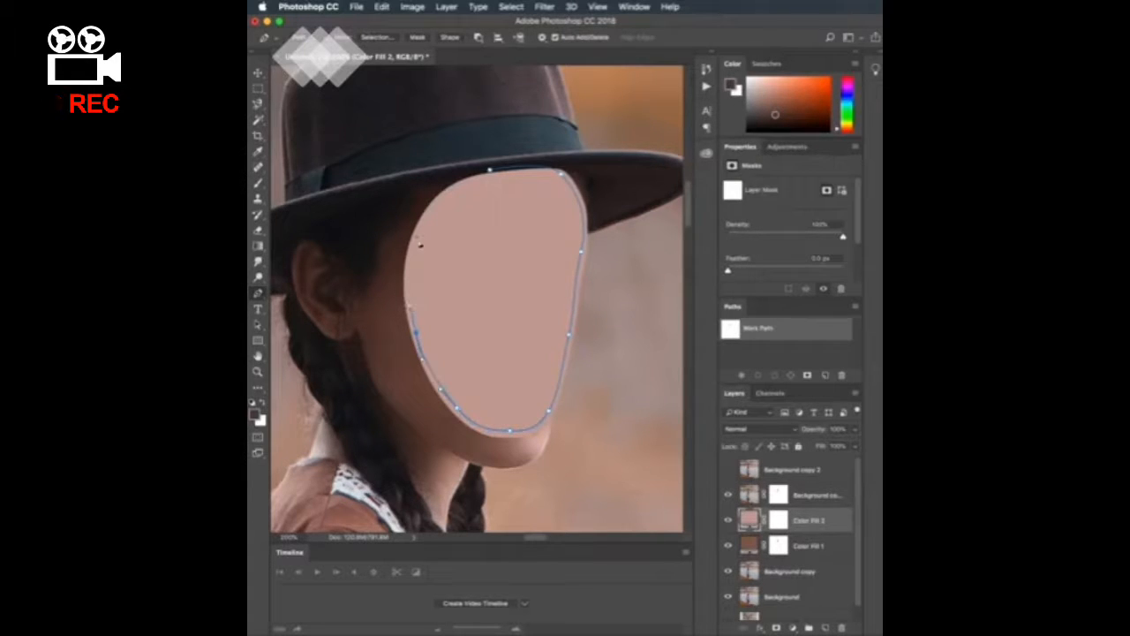
left_click_drag(416, 235, 431, 201)
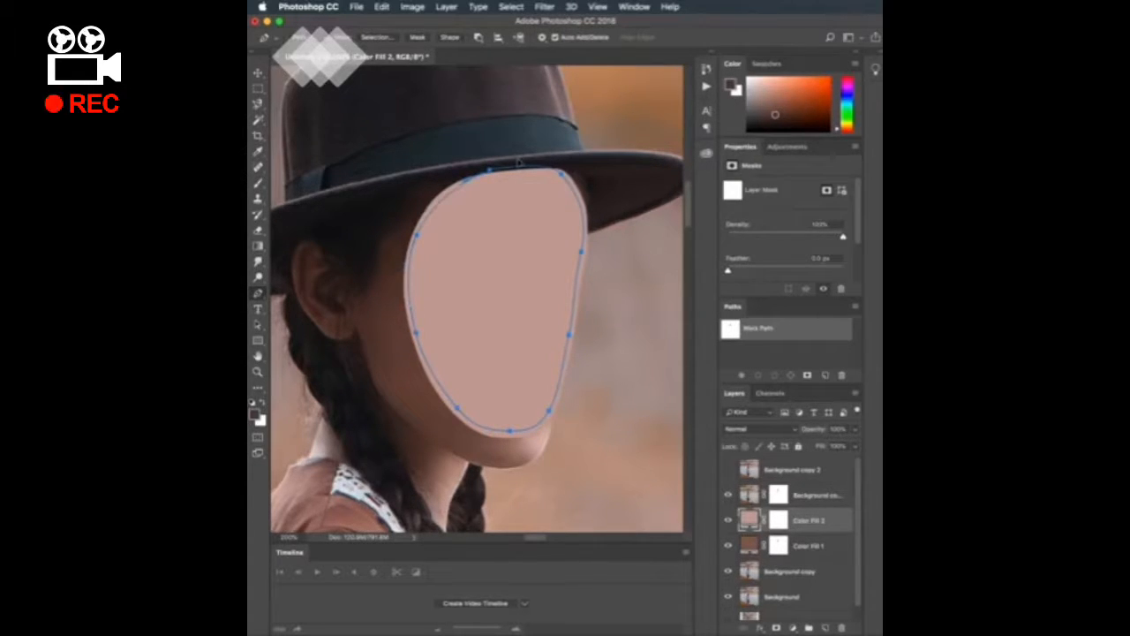
Step: Load the inner path as a selection and replace Color Fill 2's mask with one hiding the inside, leaving a thin pink rim
left_click(740, 340)
right_click(776, 515)
left_click(788, 536)
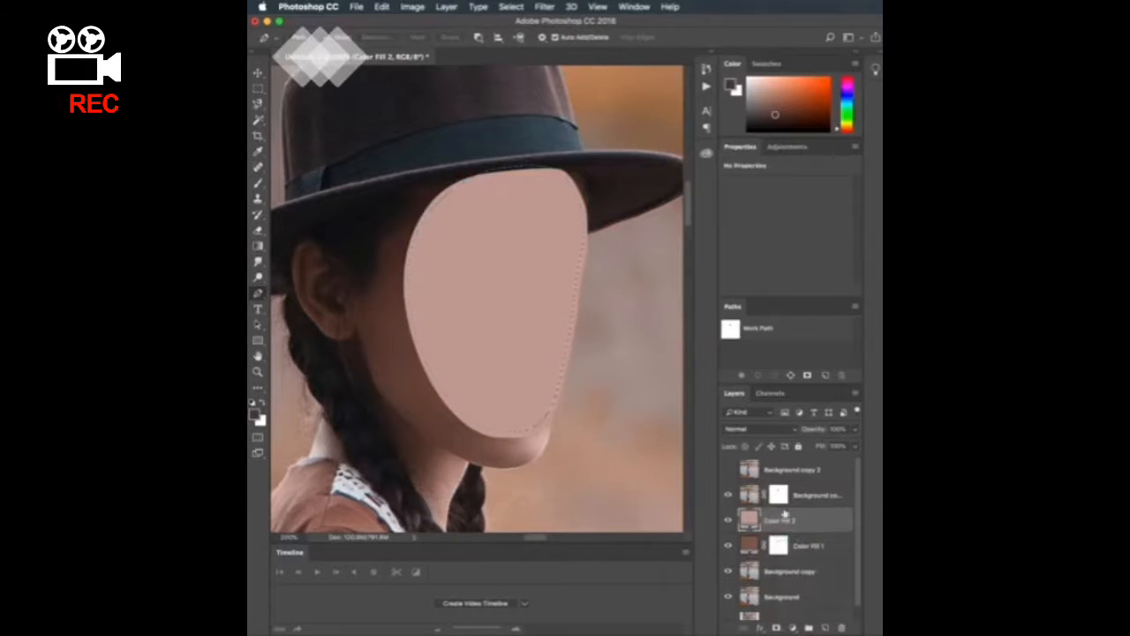
left_click(778, 628)
left_click(778, 545)
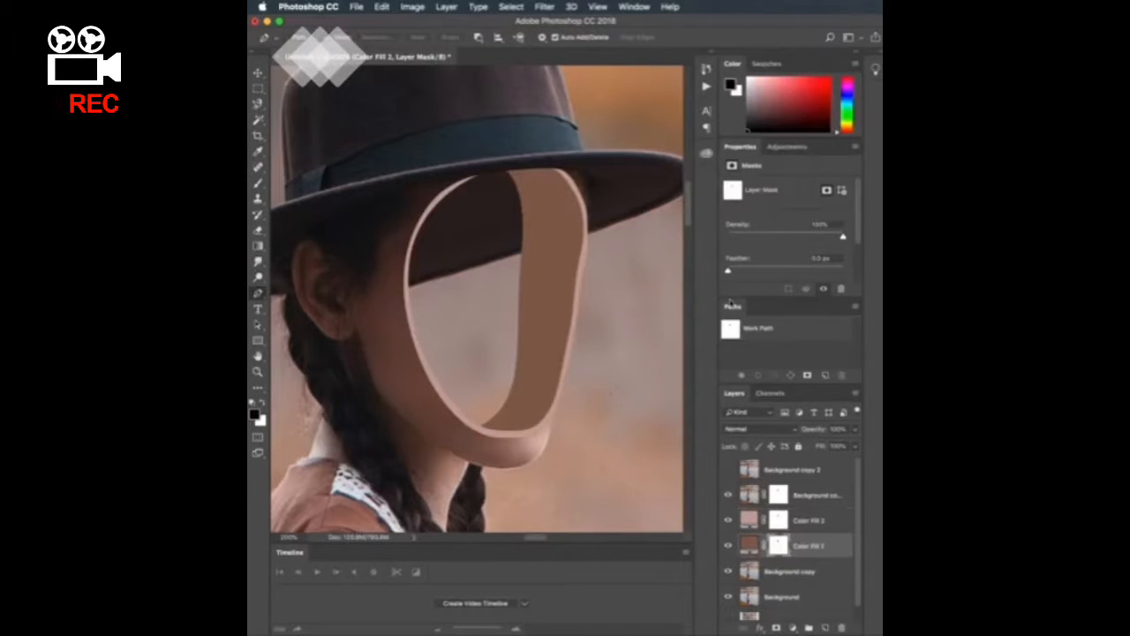
left_click(775, 522)
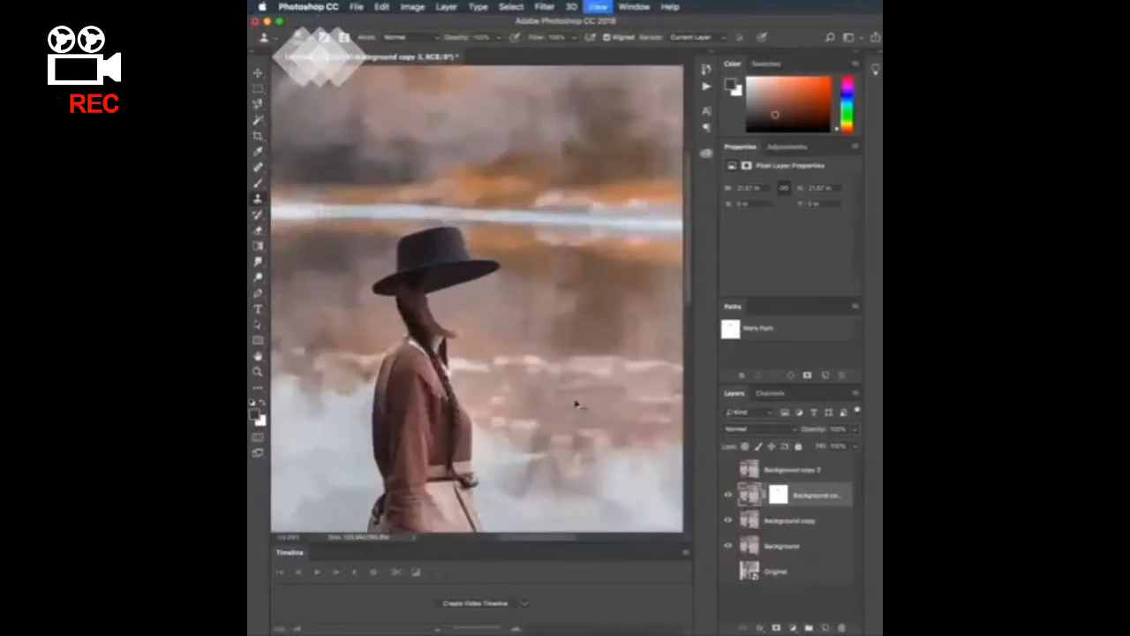
Step: Add a Solid Color fill layer above Background copy in a brown sampled from the jaw skin
key("p")
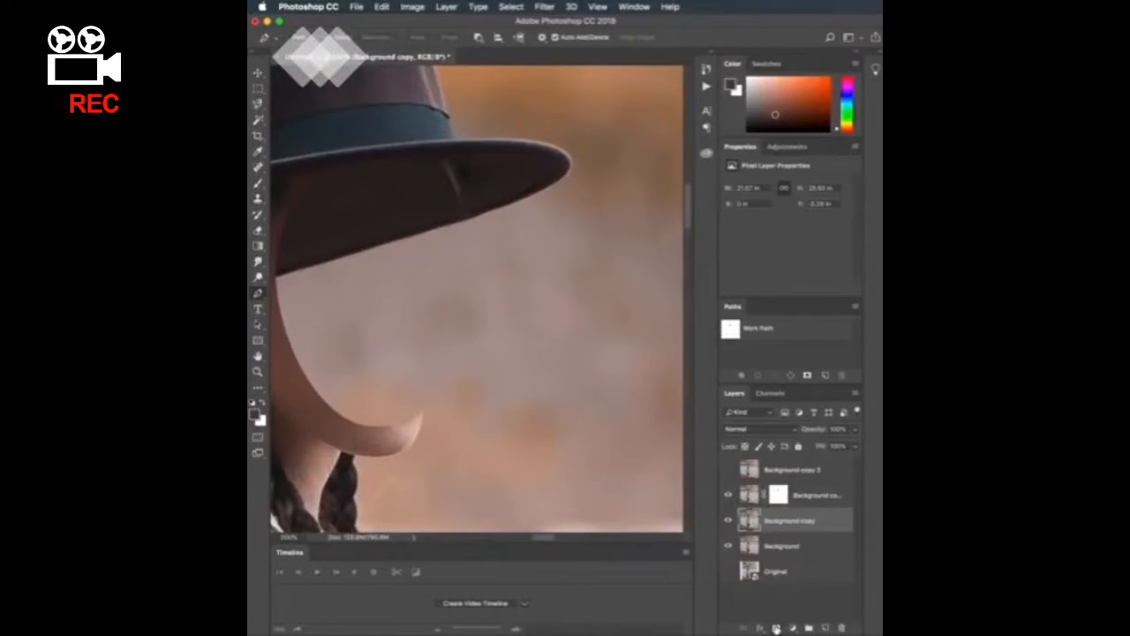
left_click(791, 628)
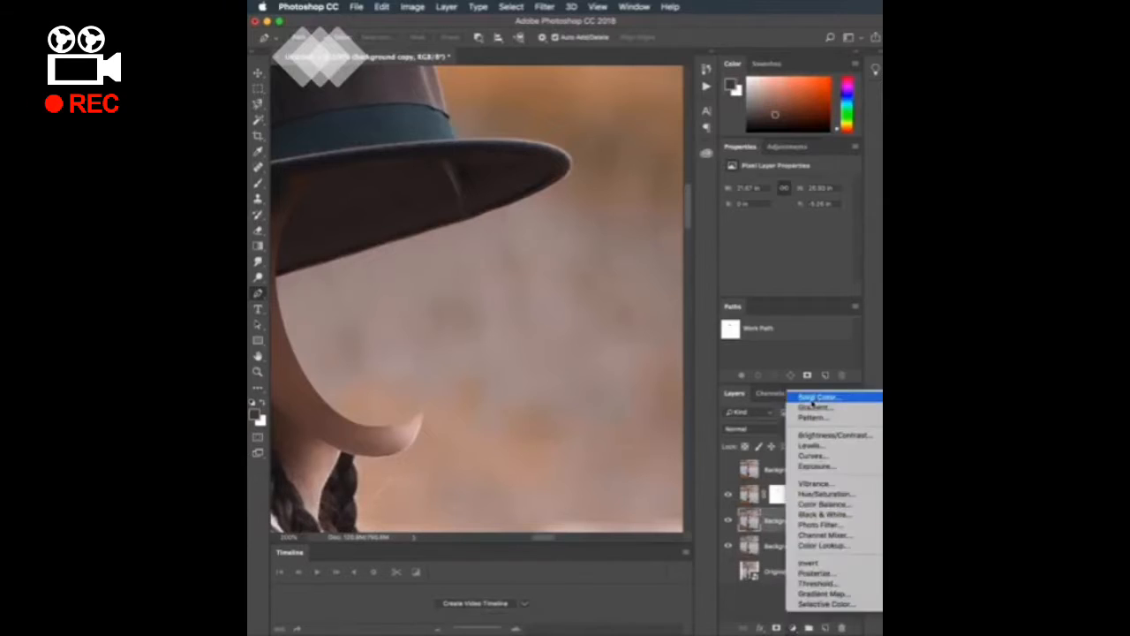
left_click(817, 402)
left_click_drag(318, 399, 344, 427)
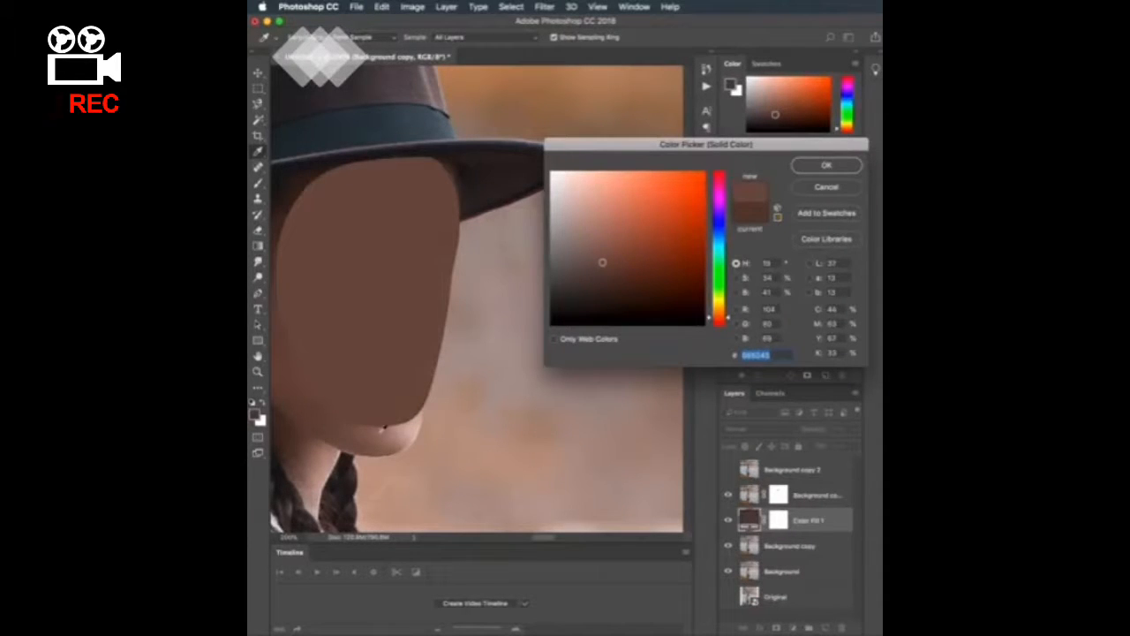
left_click(806, 168)
Step: Outline the area to hide in the brown fill with a closed Pen path curving from the brim to the chin and around the cheek
scroll(493, 188, "left", 3)
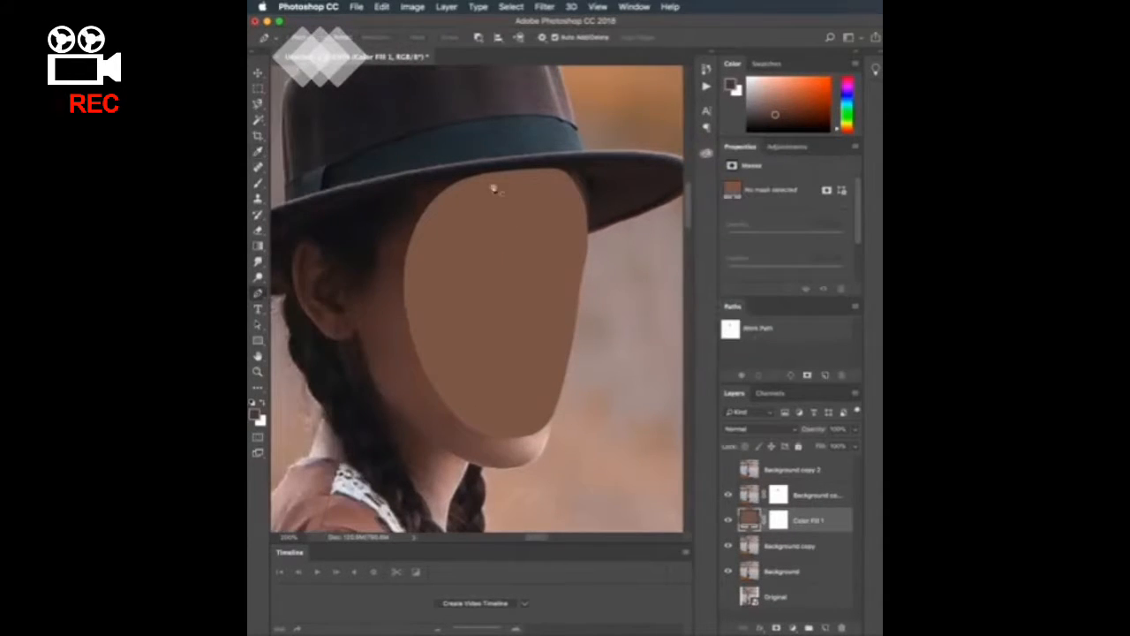
left_click(497, 165)
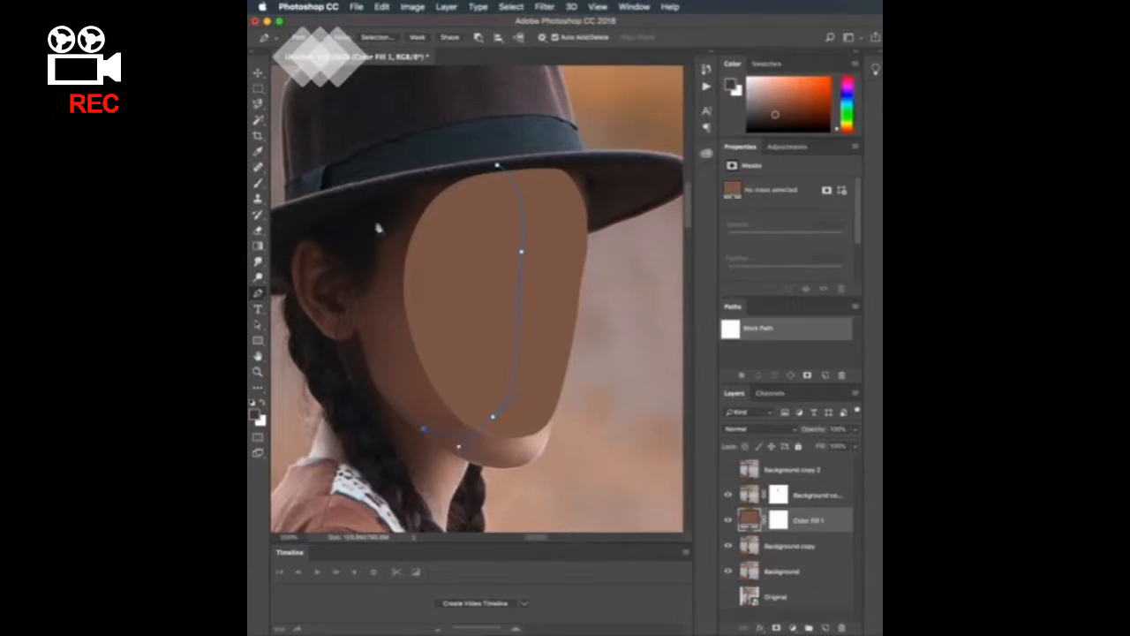
left_click(364, 254)
left_click(378, 182)
left_click(455, 152)
Step: Load the path as a selection and swap Color Fill 1's mask for an inverted one that hides the selected area
left_click(733, 332, "super")
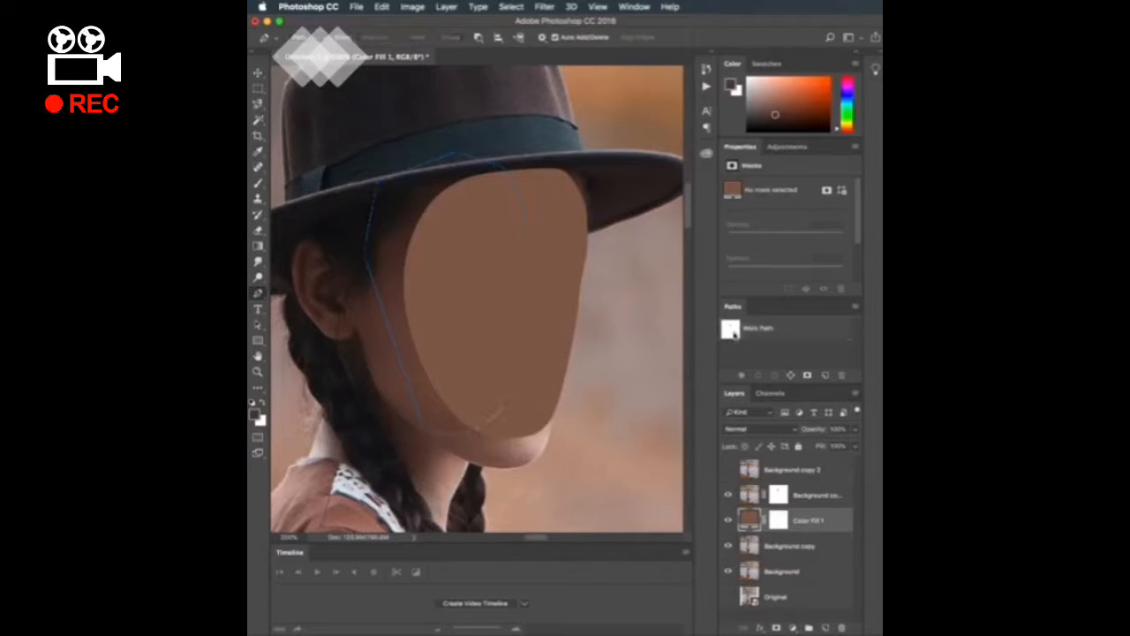
right_click(777, 518)
left_click(792, 532)
left_click(777, 627, "alt")
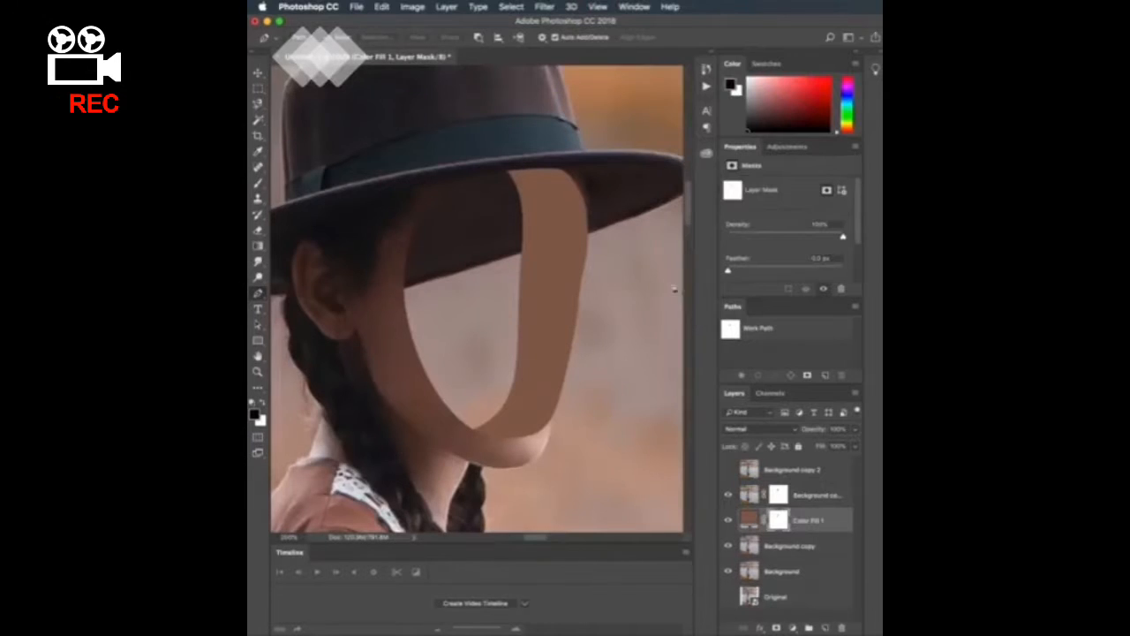
Step: Add another Solid Color fill layer above Color Fill 1 in a light pink sampled from the chin highlight
left_click(793, 628)
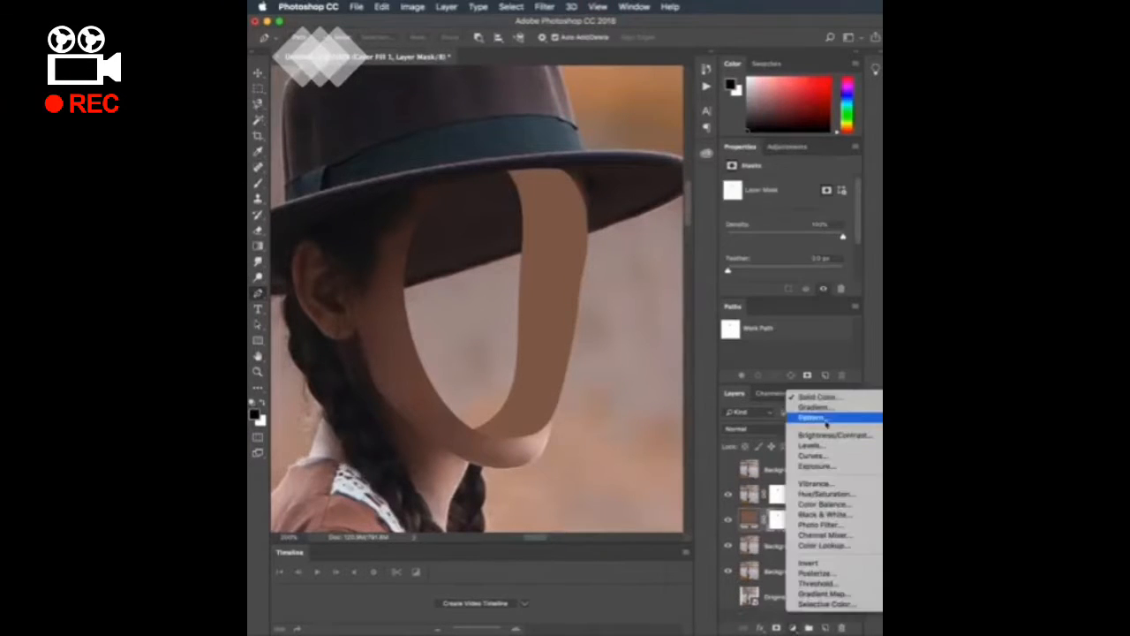
left_click(808, 397)
left_click(531, 446)
left_click(530, 448)
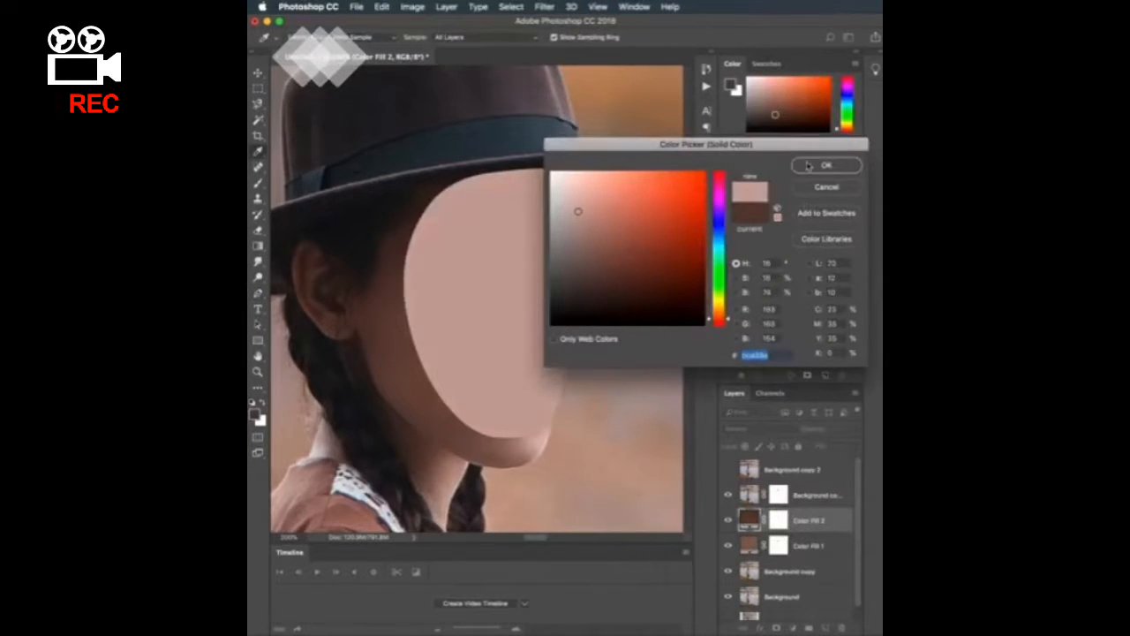
left_click(808, 165)
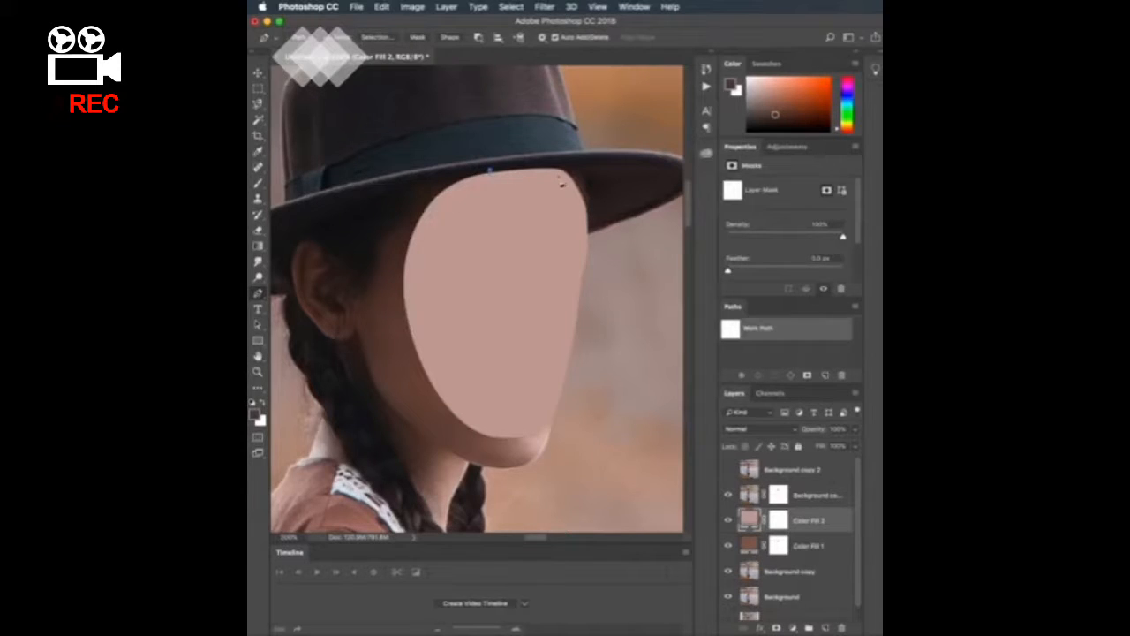
Step: Draw a closed Pen path following the face opening slightly inside the pink fill's edge
left_click_drag(560, 177, 574, 196)
left_click_drag(581, 251, 574, 291)
left_click(569, 337)
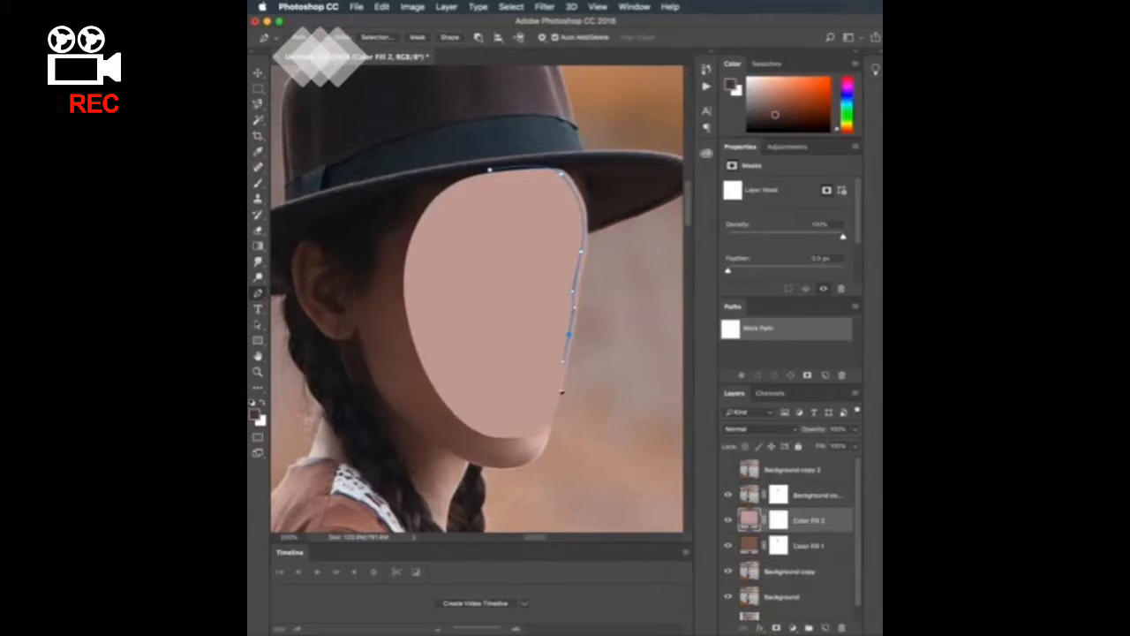
left_click_drag(550, 408, 445, 398)
left_click_drag(420, 342, 412, 316)
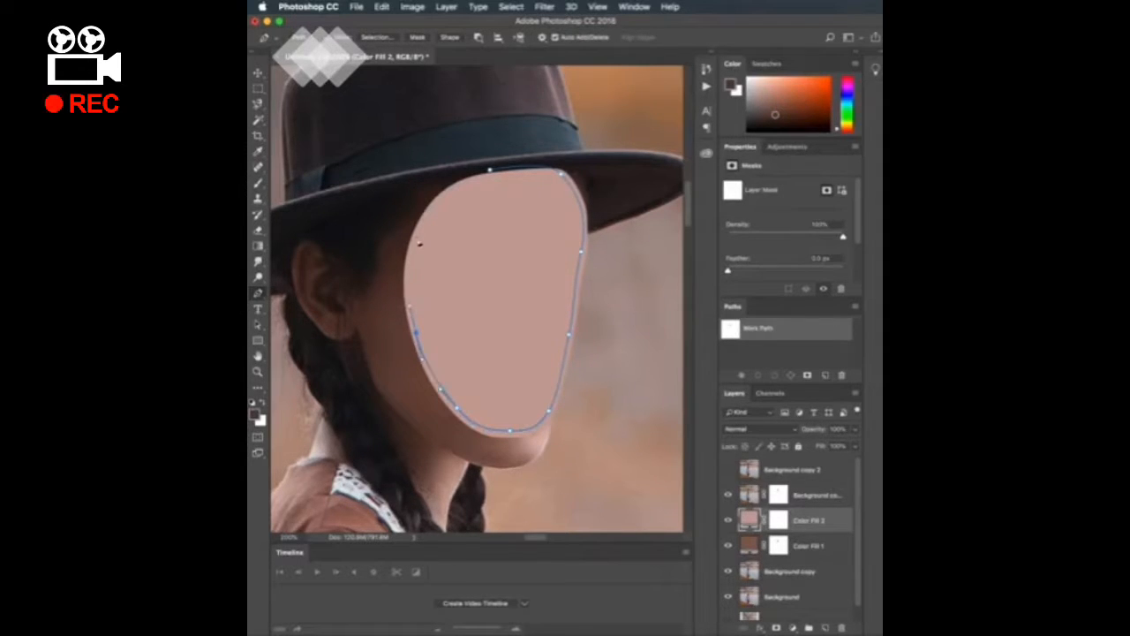
left_click_drag(417, 235, 429, 204)
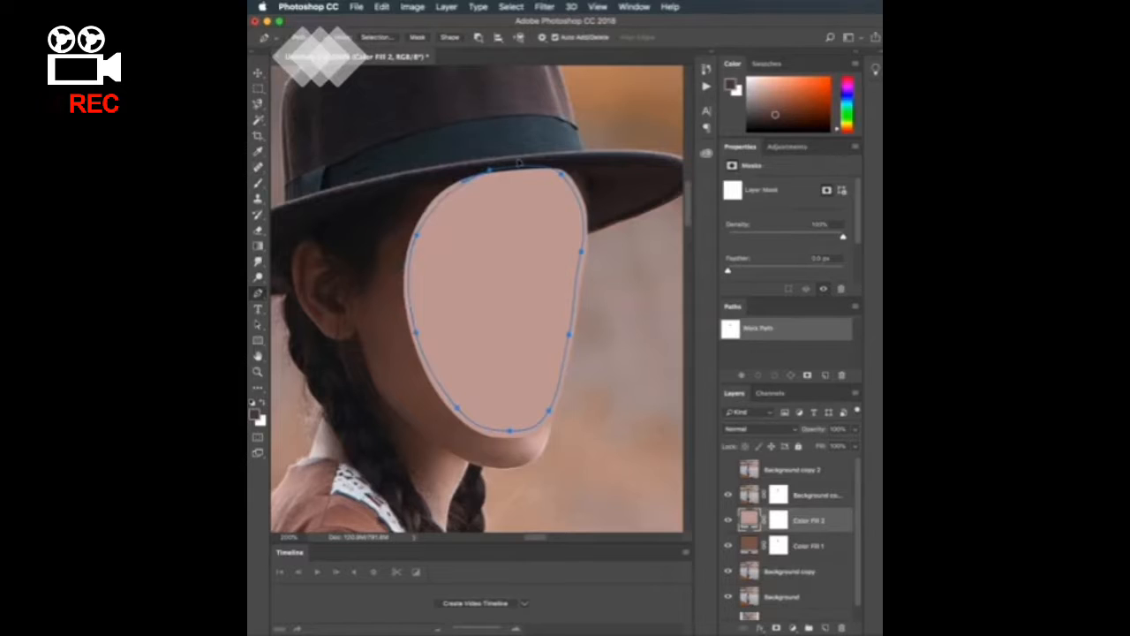
Step: Replace Color Fill 2's mask with an inverted one made from the path, leaving only a thin rim, and feather it by 1.1 px
left_click(736, 334, "super")
right_click(778, 518)
left_click(799, 539)
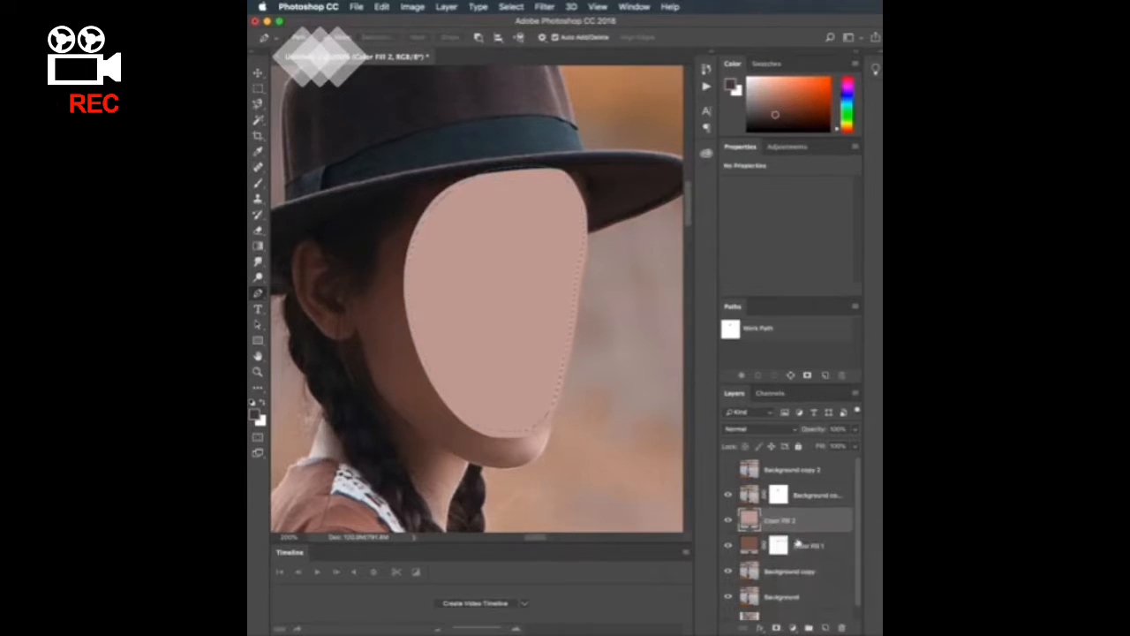
left_click(776, 628, "alt")
left_click(777, 543)
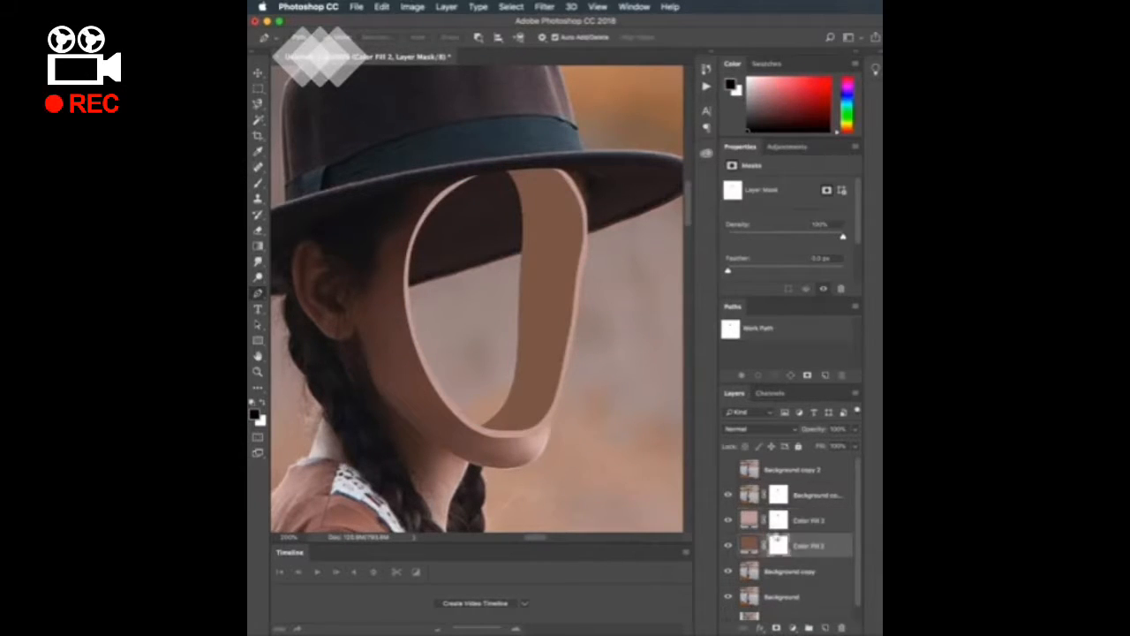
left_click(775, 522)
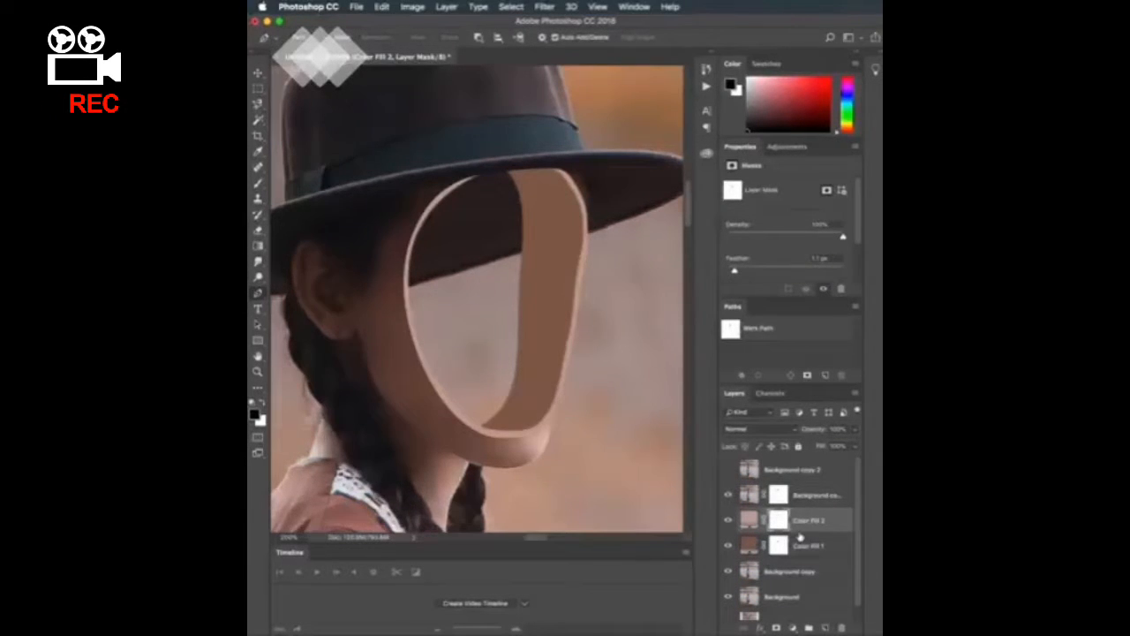
Step: Add a layer above Color Fill 1 and paint a dark tone sampled from the shaded cheek and jaw broadly over the inner thickness
key("super+minus")
left_click(803, 544)
left_click(825, 628)
key("i")
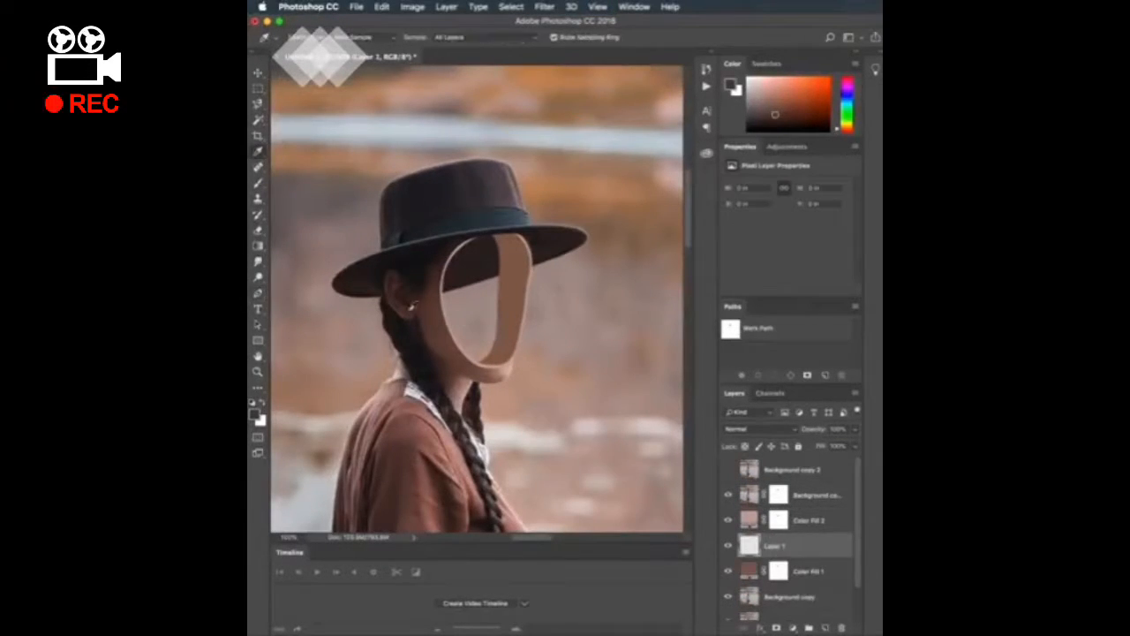
left_click(431, 339)
left_click_drag(430, 337, 437, 355)
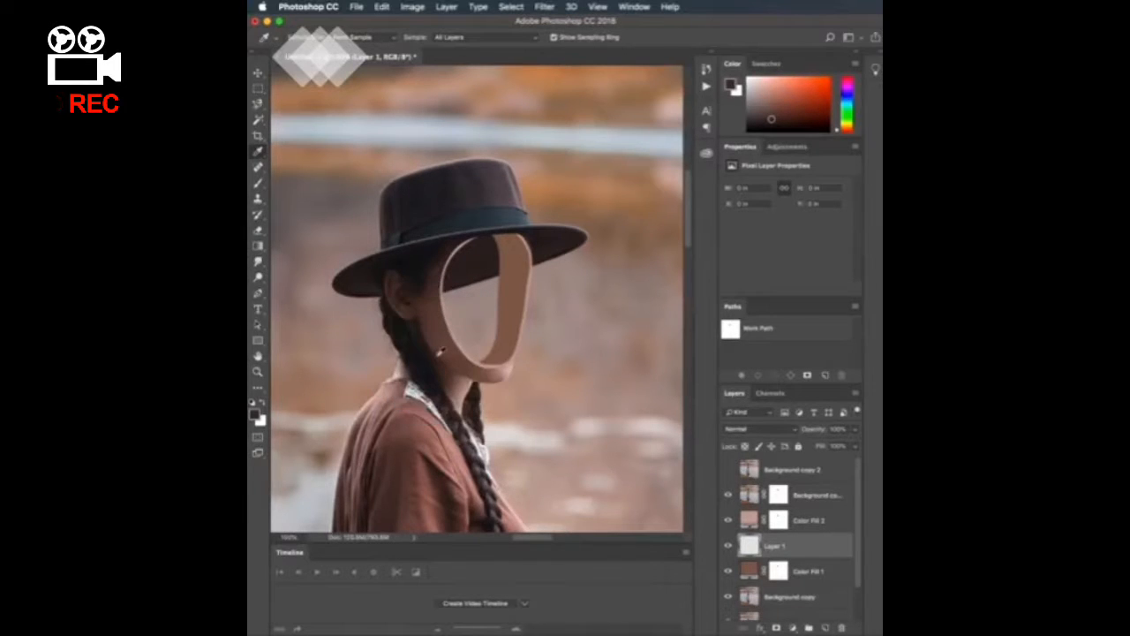
key("b")
mouse_move(505, 241)
left_mouse_down()
mouse_move(477, 348)
mouse_move(484, 271)
mouse_move(518, 265)
left_mouse_up()
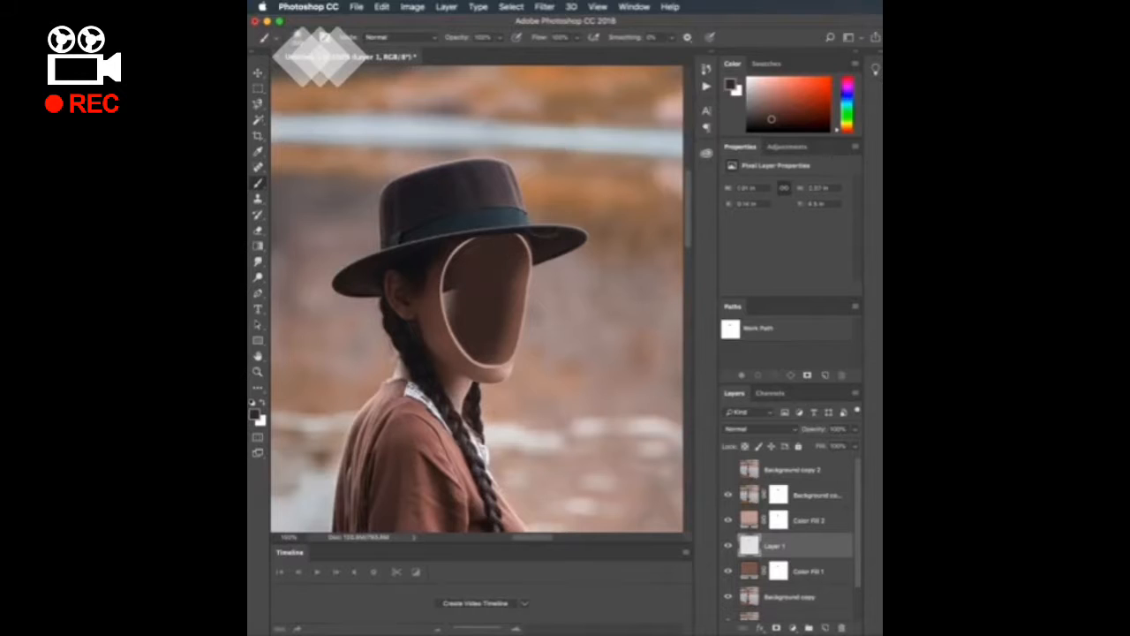
Step: Soften the painted shadow with a Gaussian Blur and copy Color Fill 1's mask onto Layer 1
left_click(544, 7)
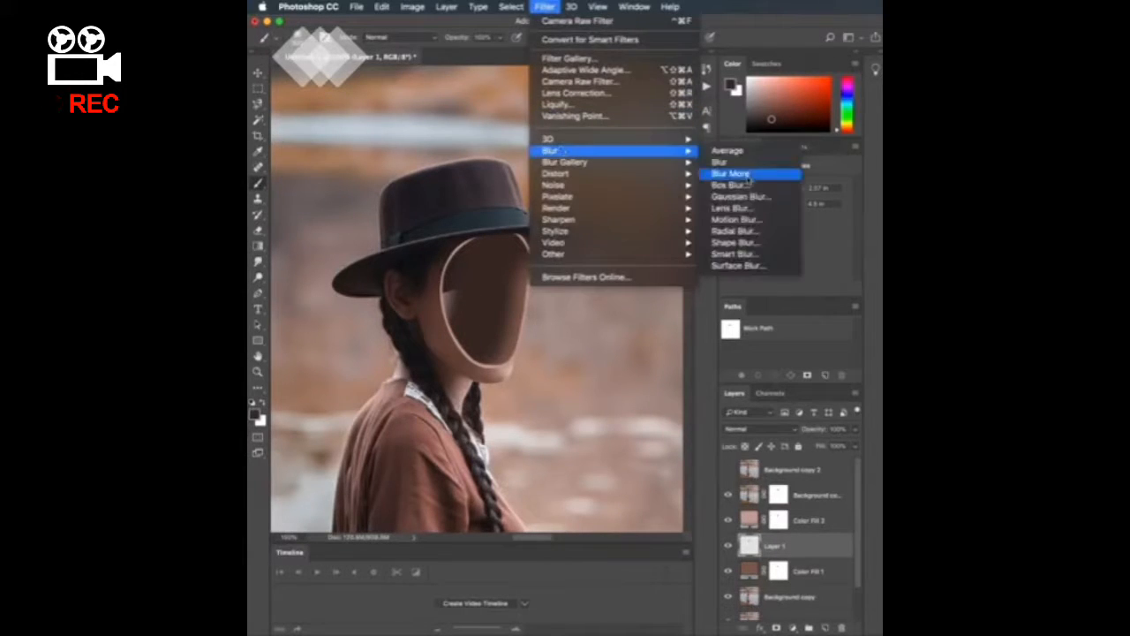
left_click(733, 203)
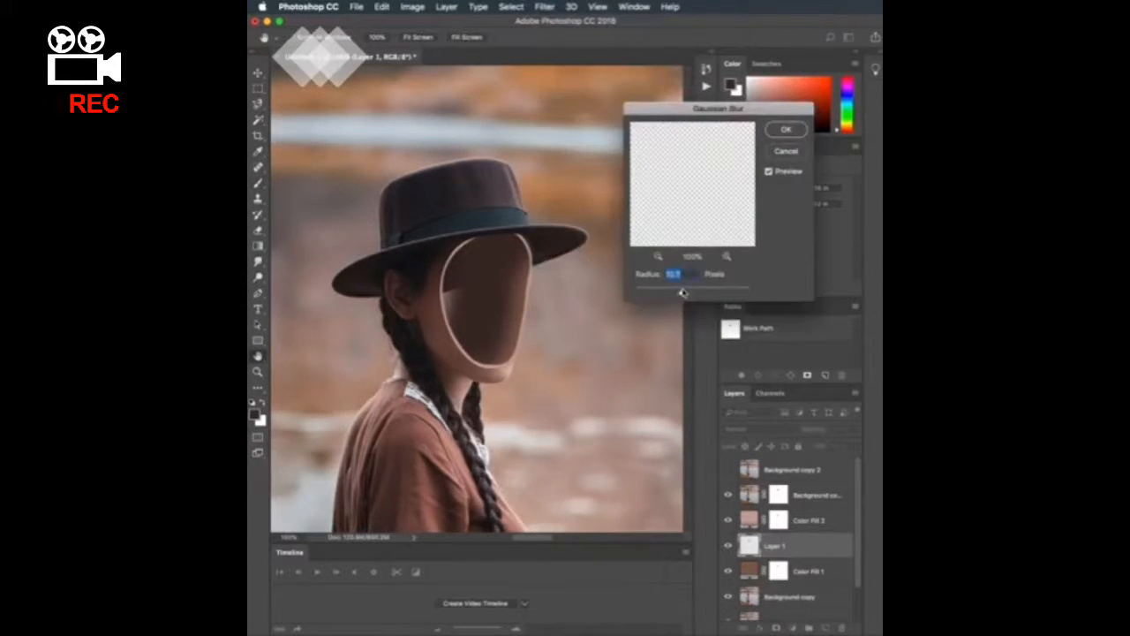
left_click(785, 129)
left_click(776, 627)
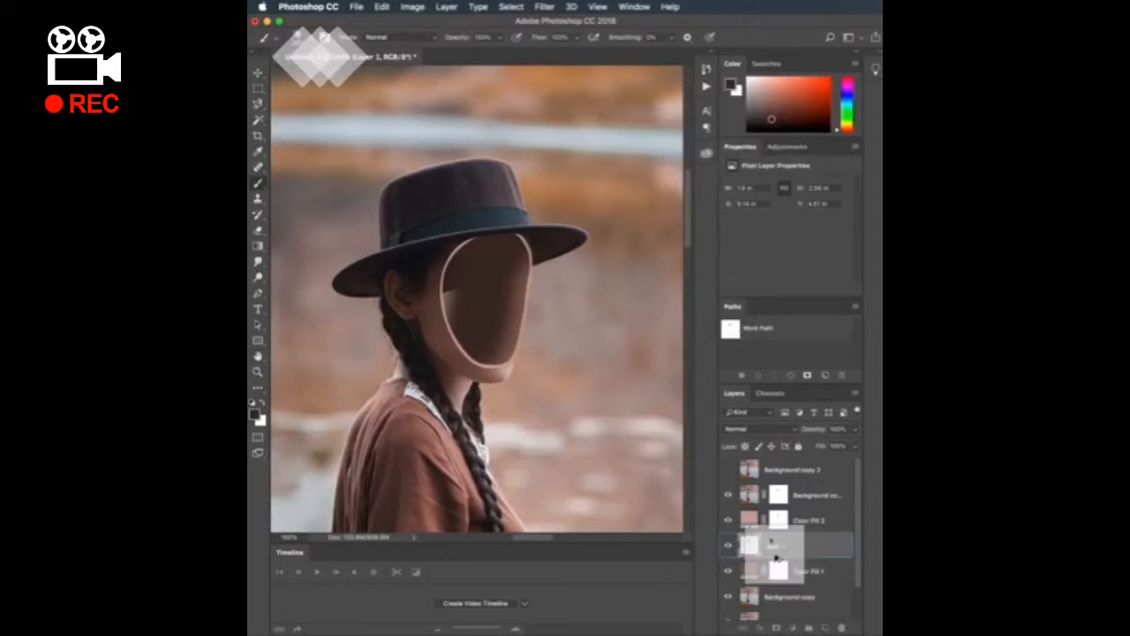
Step: Set Layer 1 to the Multiply blending mode at 64% opacity
left_click(751, 429)
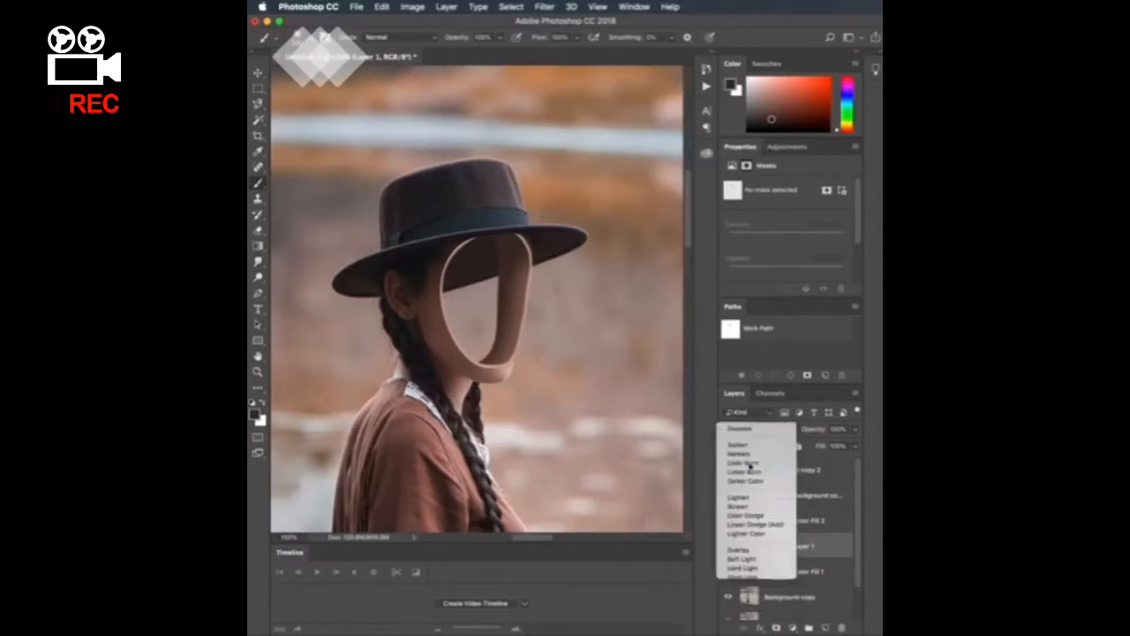
left_click(749, 470)
left_click_drag(827, 446, 828, 446)
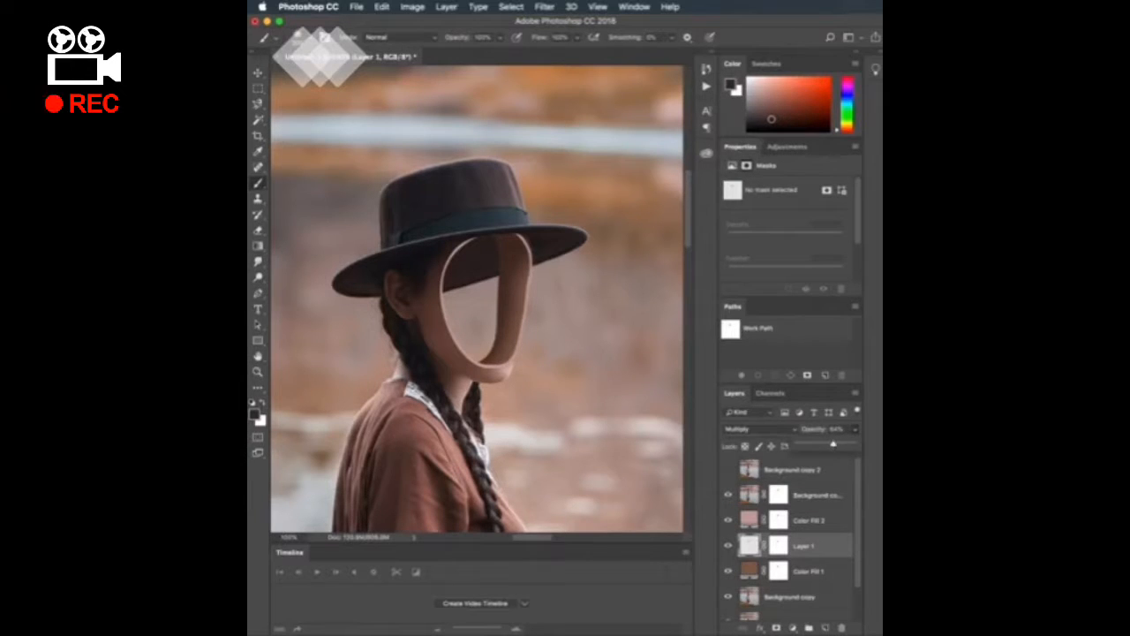
Step: Dab more shadow onto the upper inner thickness and set the foreground colour to a darker brown, RGB 40, 32, 29
left_click(491, 241)
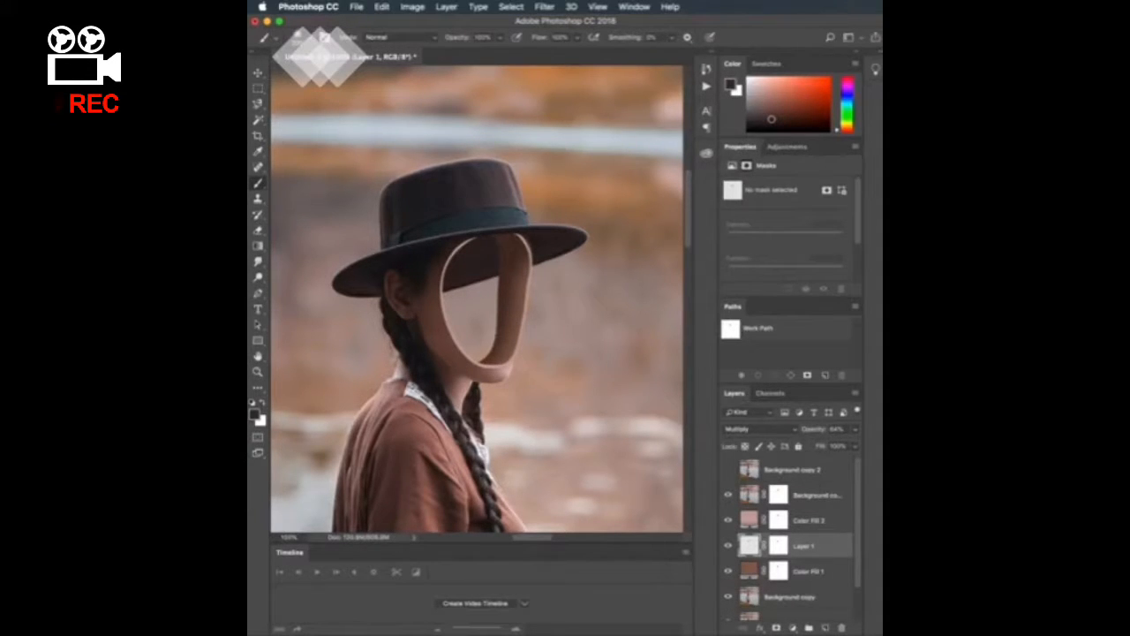
left_click(255, 416)
left_click(594, 301)
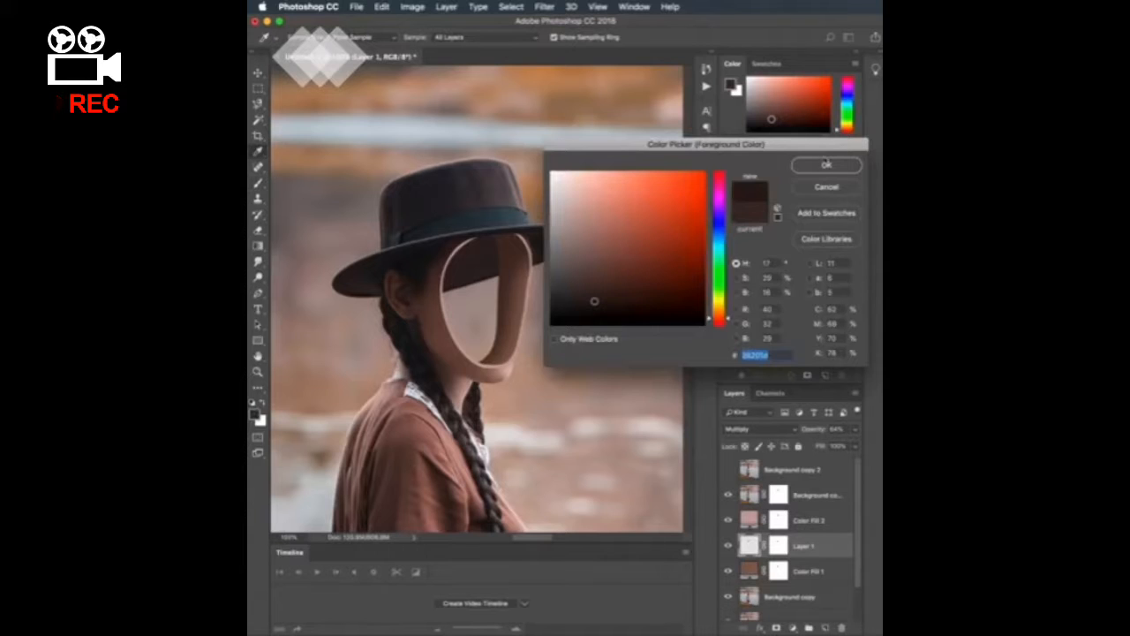
left_click(827, 164)
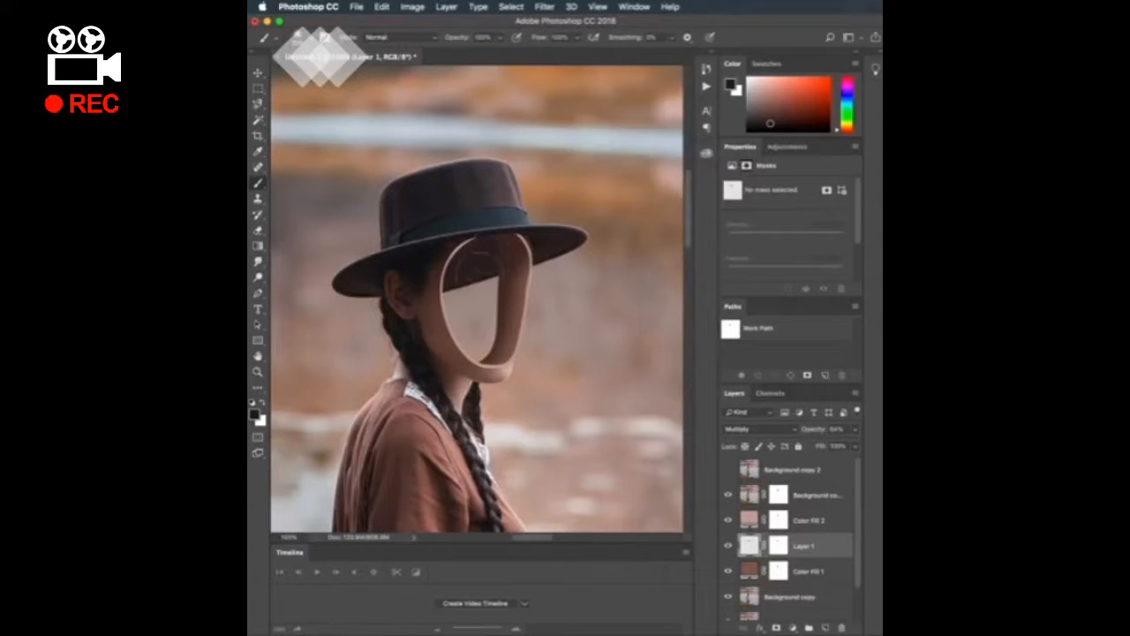
Step: Add a layer above Color Fill 2 and paint a skin shadow colour sampled near the jaw over the rim's upper part and cheek side
left_click(810, 528)
left_click(826, 628)
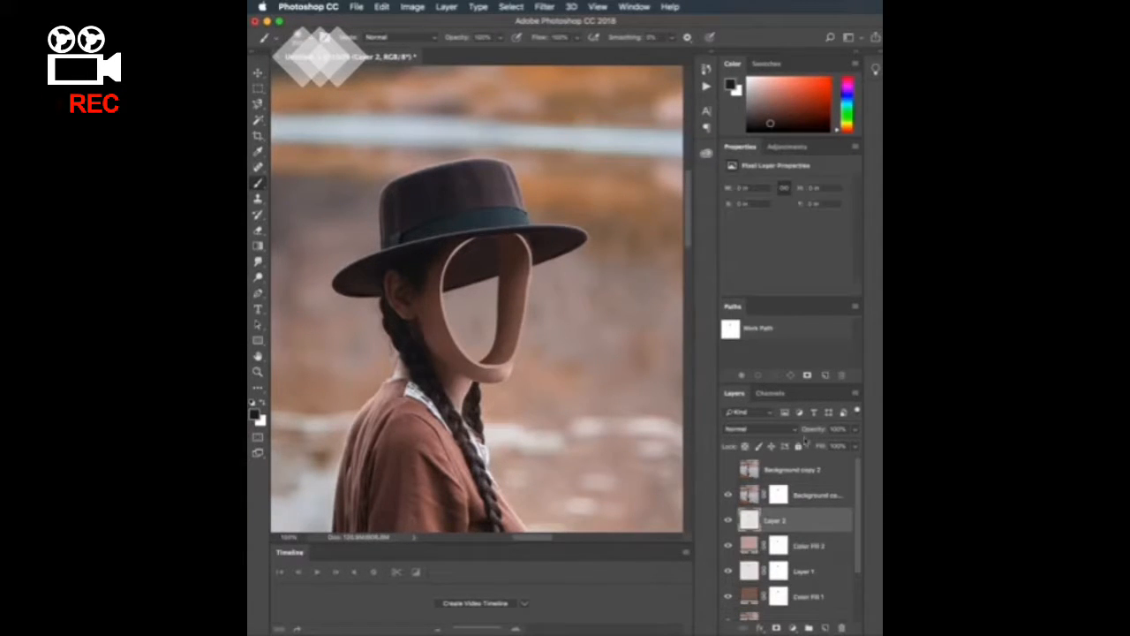
key("i")
left_click(477, 365)
key("b")
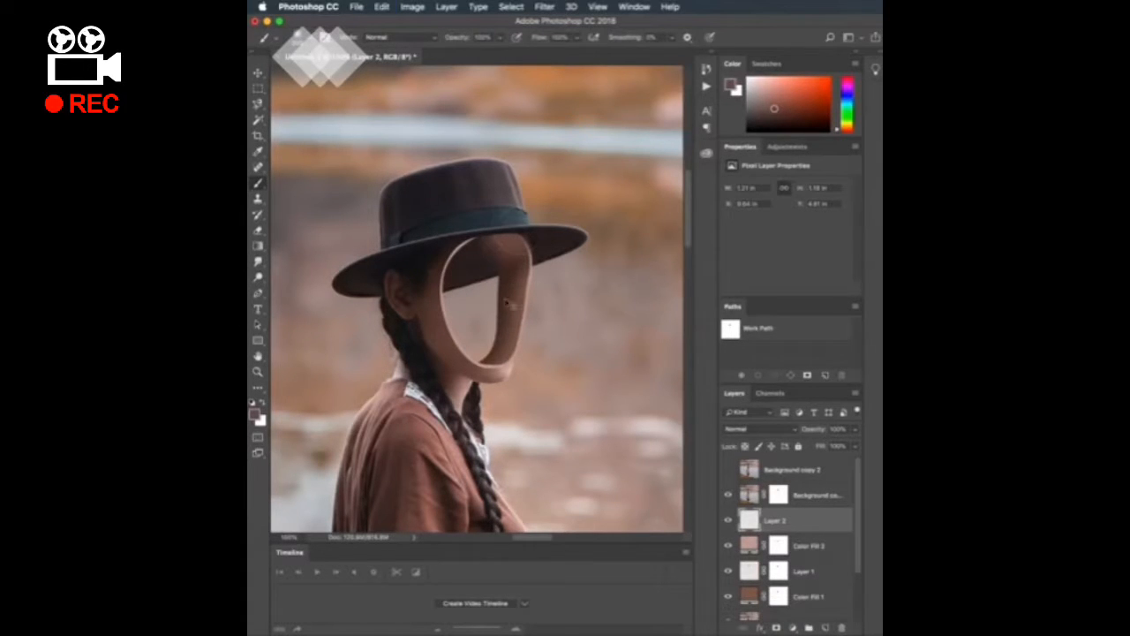
mouse_move(499, 249)
left_mouse_down()
mouse_move(456, 270)
mouse_move(467, 340)
left_mouse_up()
left_click(544, 7)
mouse_move(618, 149)
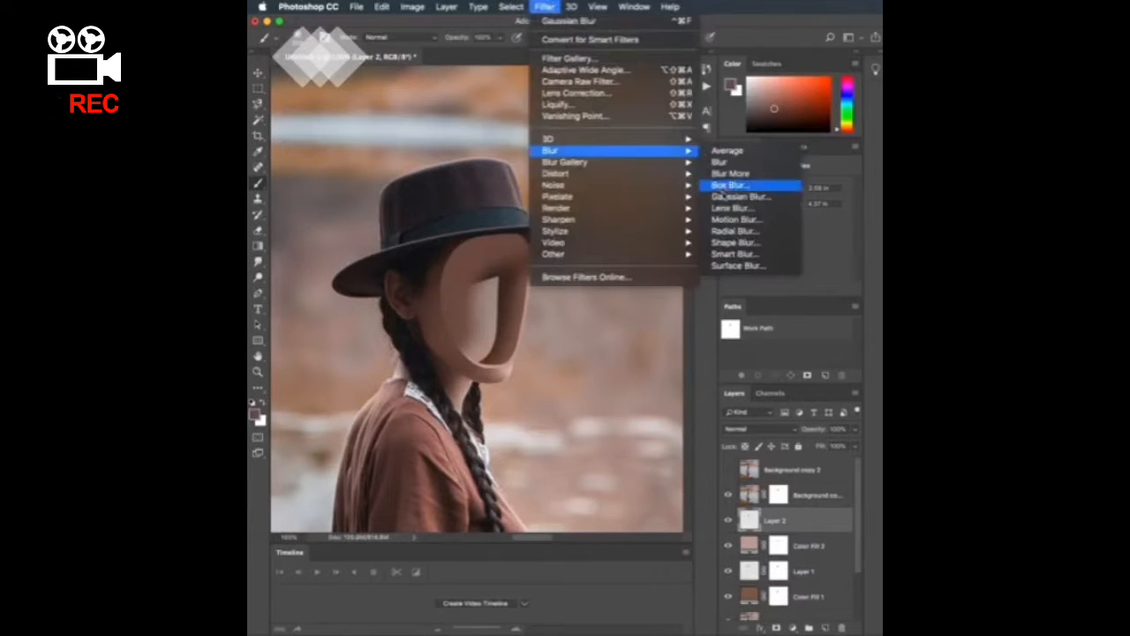
left_click(777, 187)
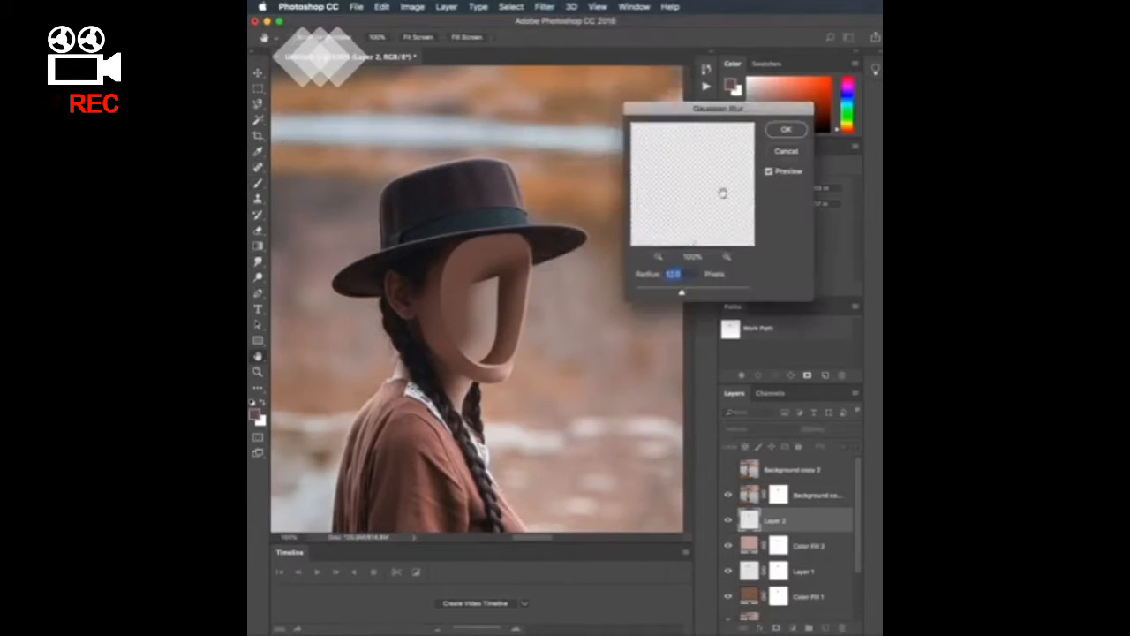
left_click(787, 151)
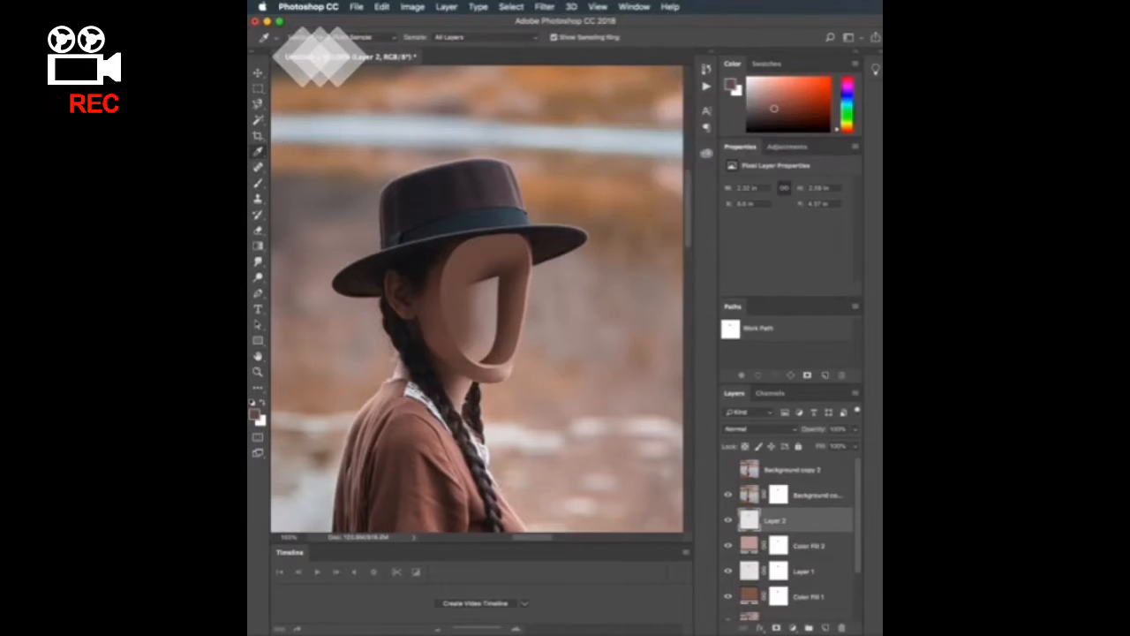
Step: Sample a darker skin tone from under the jaw and paint it over the rim beneath the brim and along the cheek
left_click(452, 367)
key("b")
mouse_move(511, 244)
left_mouse_down()
mouse_move(461, 260)
mouse_move(456, 293)
left_mouse_up()
mouse_move(528, 249)
left_mouse_down()
mouse_move(486, 258)
mouse_move(433, 325)
left_mouse_up()
Step: Reapply the last Gaussian Blur to Layer 2 and copy Color Fill 2's mask onto it
left_click(544, 7)
left_click(560, 21)
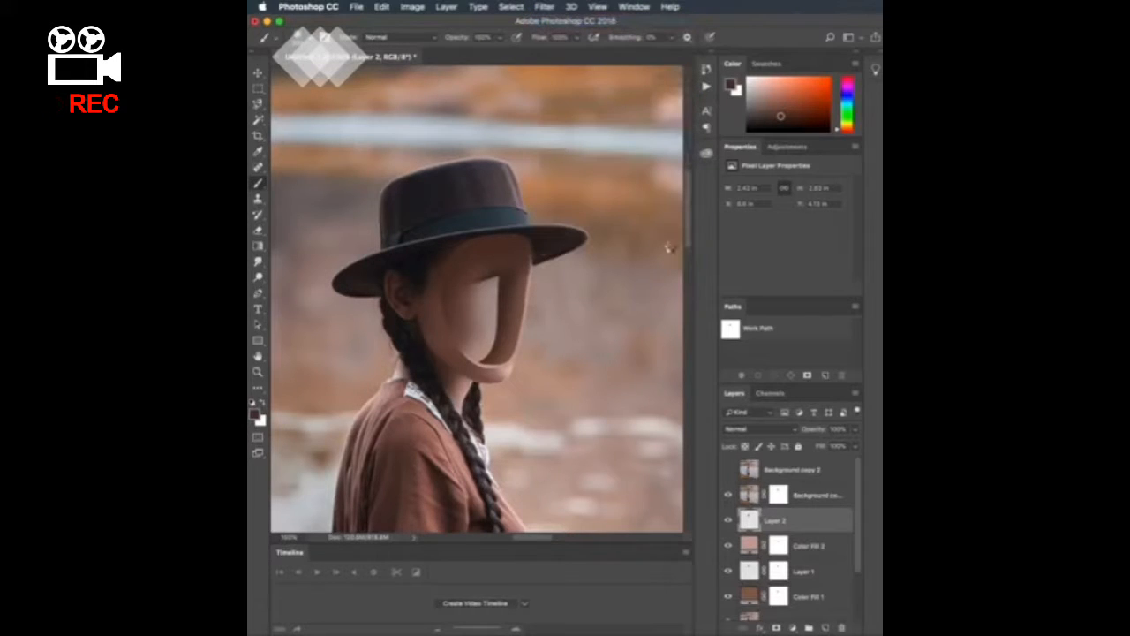
left_click_drag(778, 547, 780, 522)
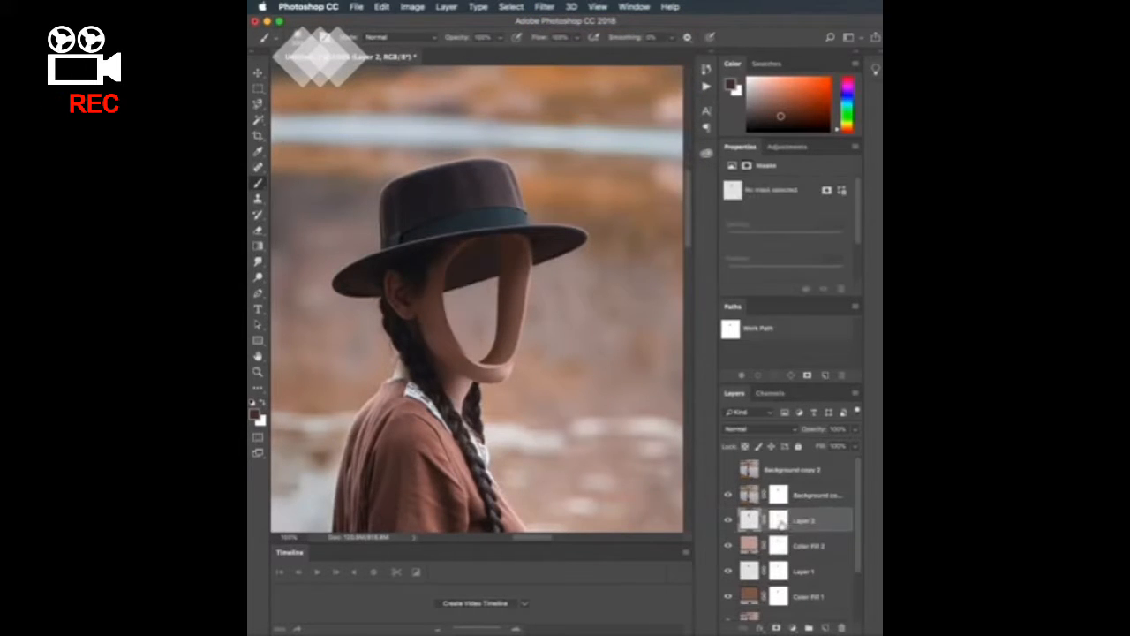
Step: Set Layer 2 to Multiply and lower its opacity to about 60%
left_click(764, 429)
left_click(752, 467)
left_click(855, 429)
left_click_drag(854, 445, 839, 445)
Step: Darken the foreground colour to a near-black brown for shading the rim
key("super+plus")
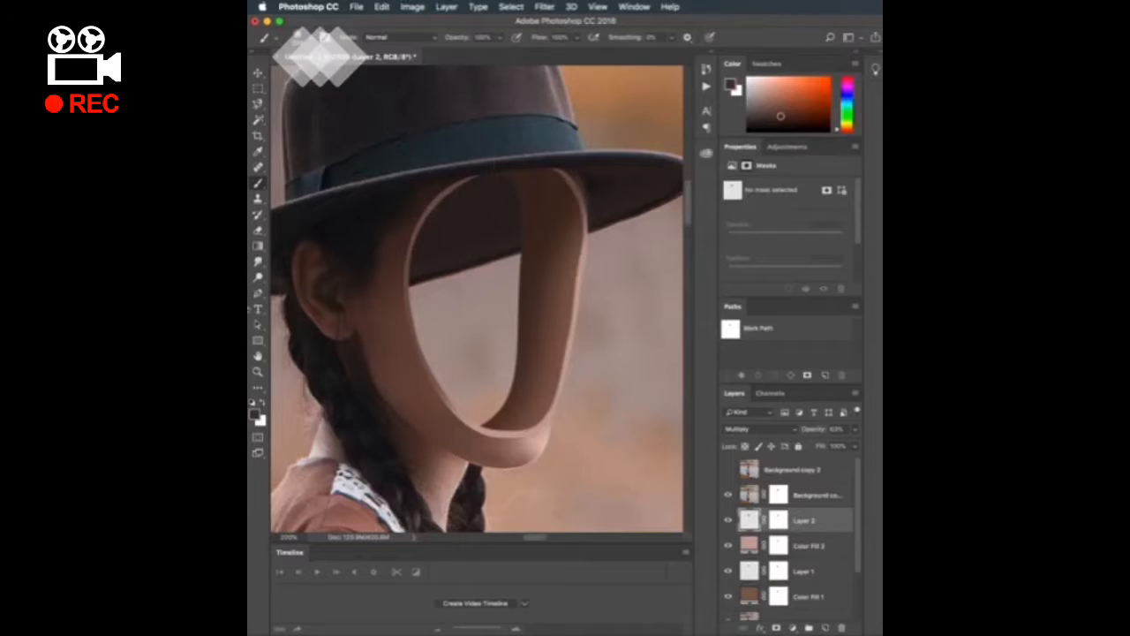
left_click(256, 414)
left_click(826, 165)
left_click(255, 414)
left_click(811, 168)
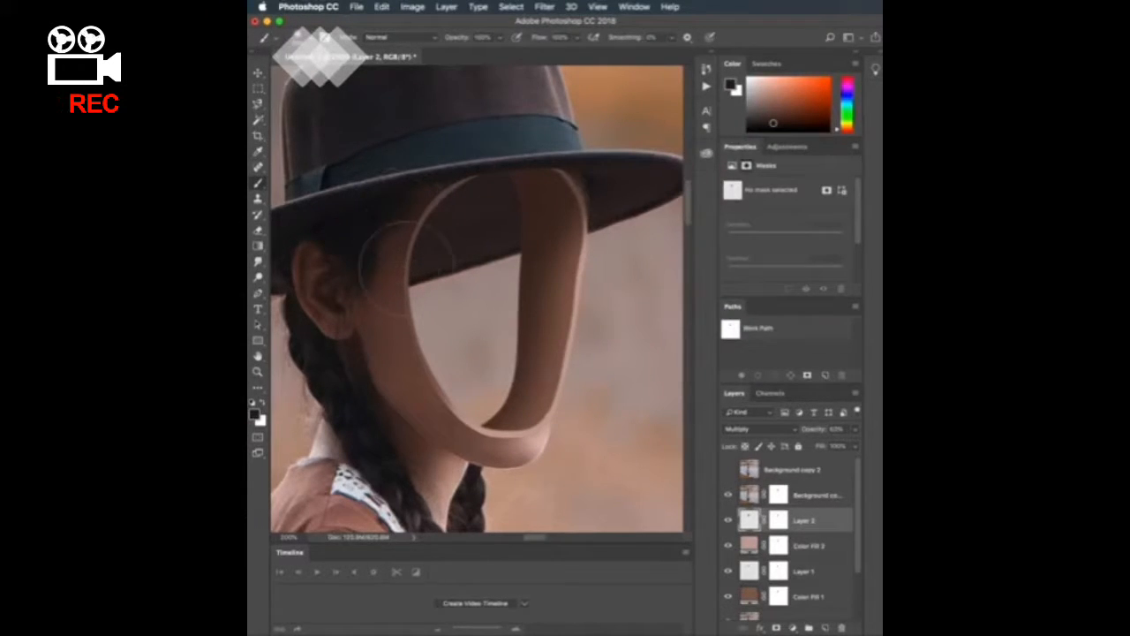
Step: Group the layers from Layer 2 down to Color Fill 1 and name the group Color Cutout
key("super+0")
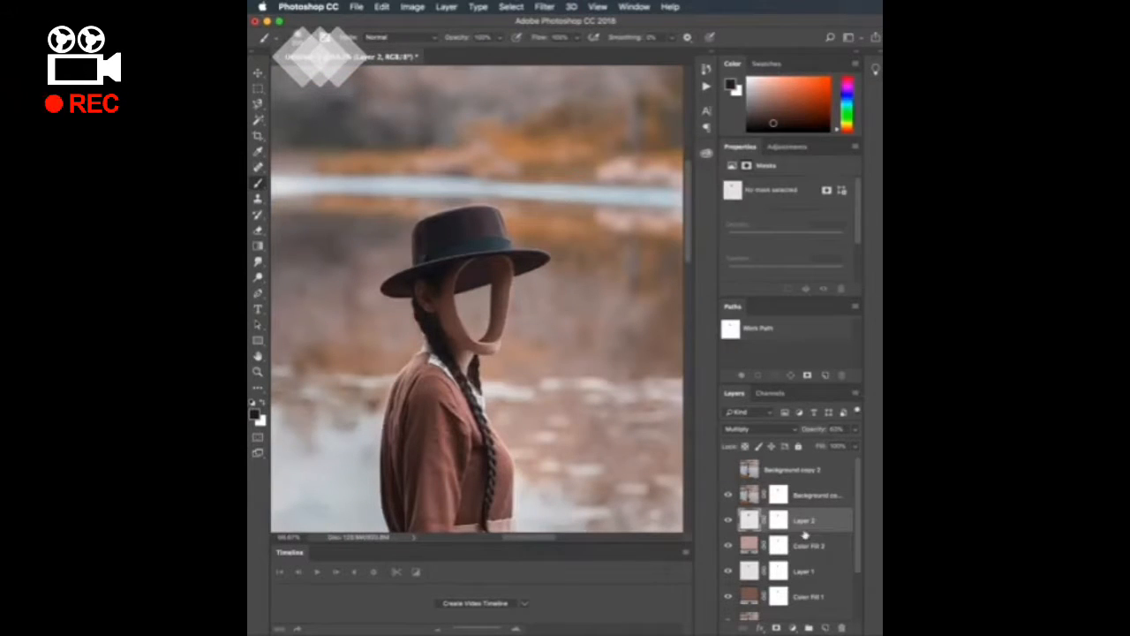
left_click(799, 592, "shift")
key("super+g")
double_click(775, 515)
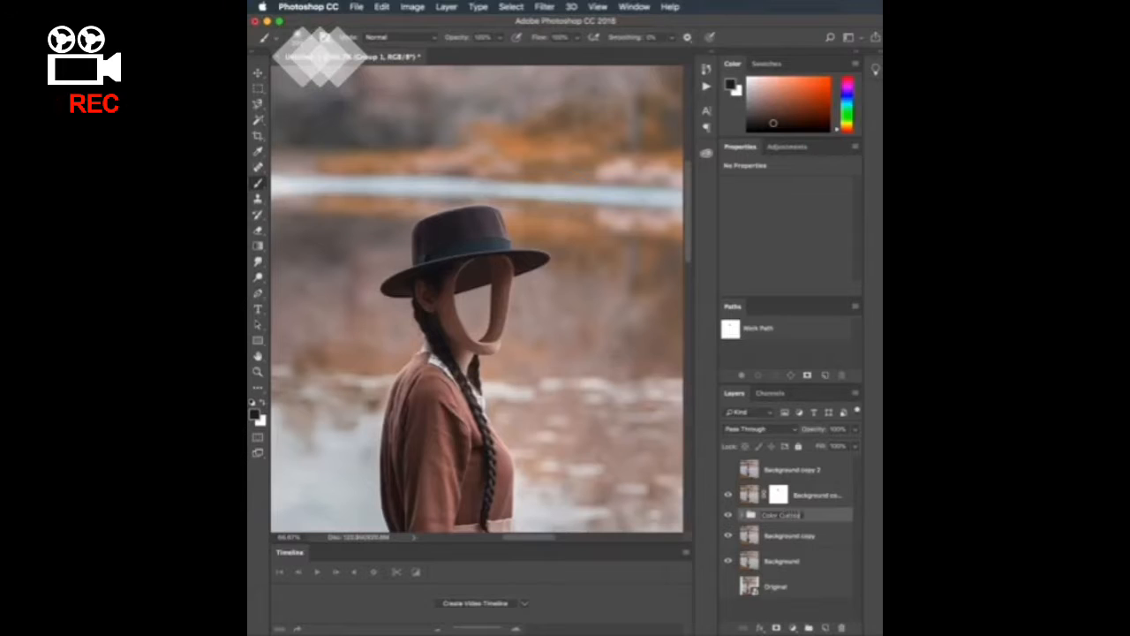
type("Color Cutout")
key("Return")
Step: Duplicate the Color Cutout group, merge the copy into a single layer and convert it to a smart object
key("super+plus")
key("super+plus")
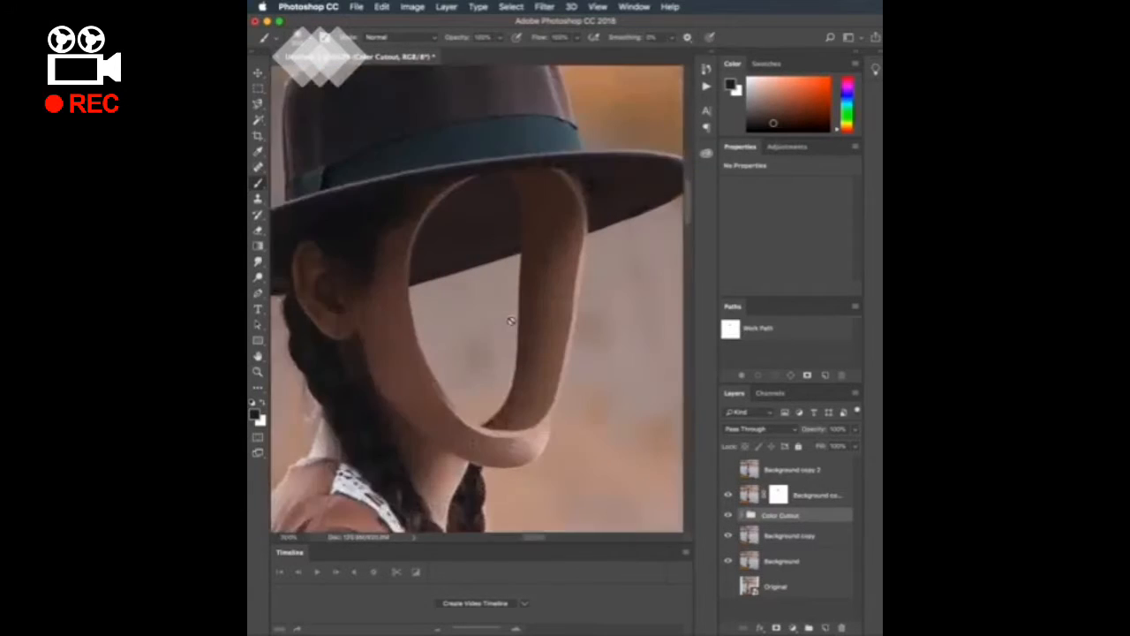
key("super+j")
key("super+e")
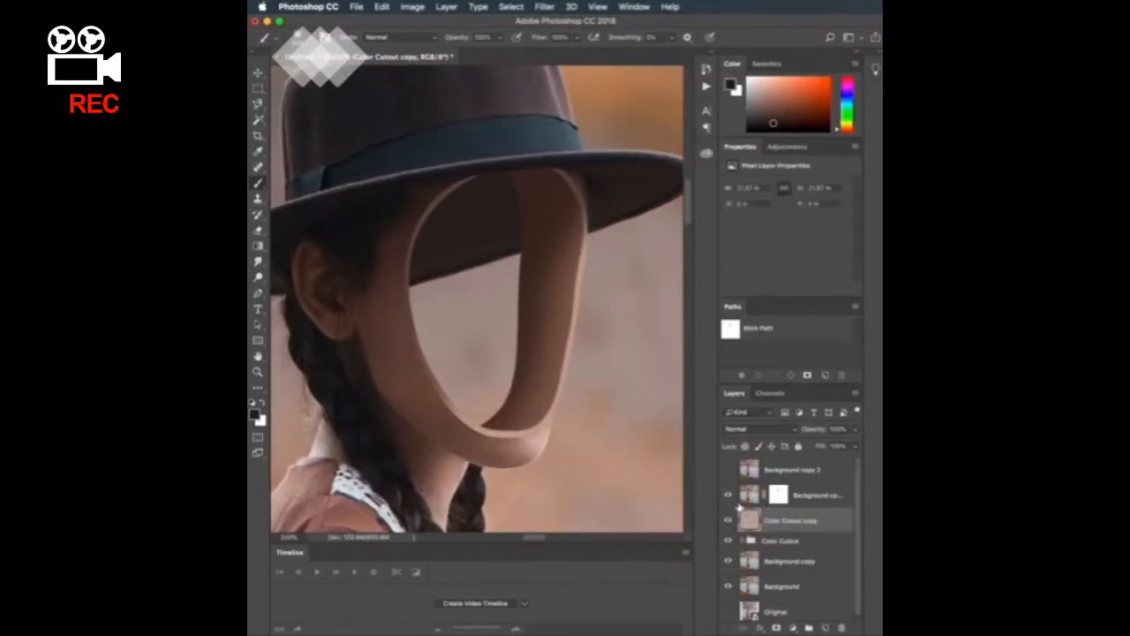
right_click(779, 521)
left_click(828, 271)
Step: Add a small amount of grain to the Color Cutout copy with the Camera Raw Filter's effects
left_click(544, 6)
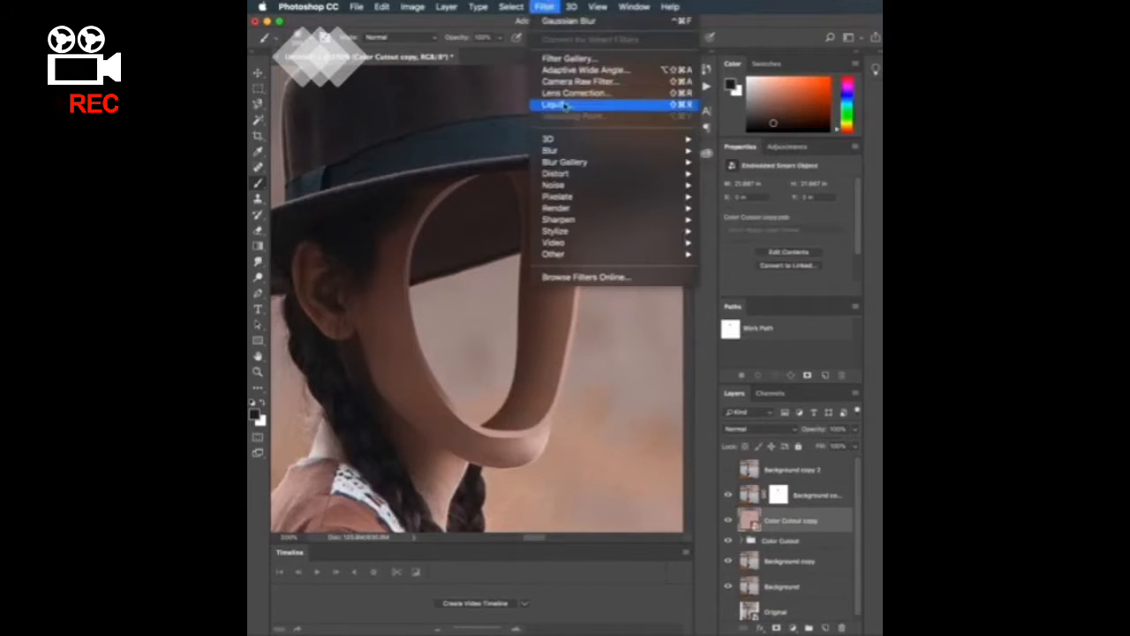
left_click(572, 82)
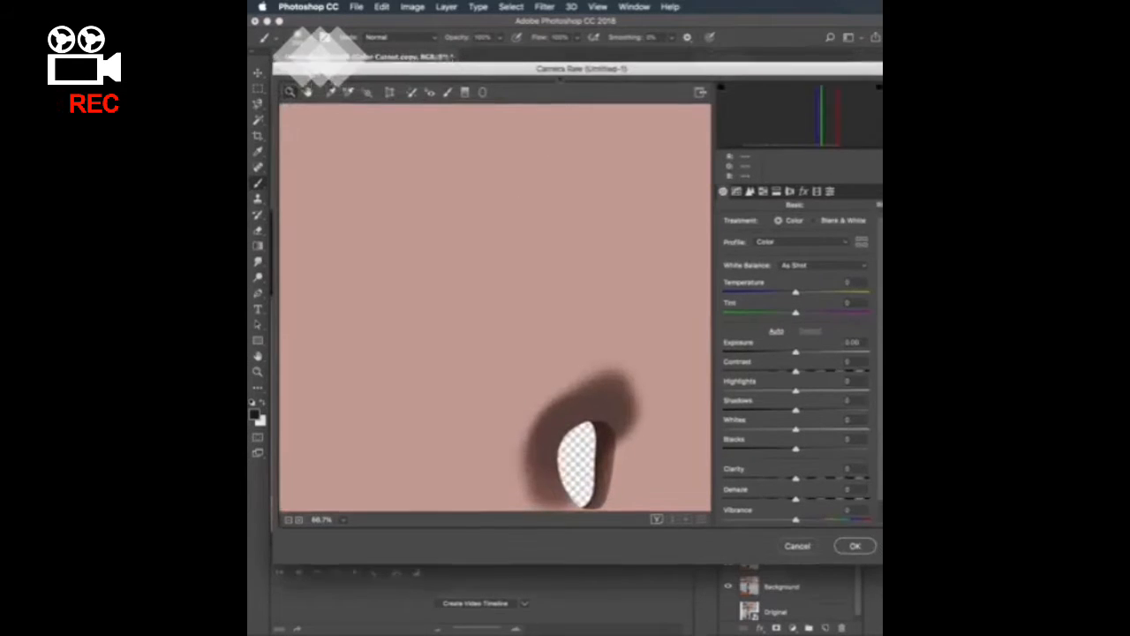
scroll(567, 343, "down", 3)
left_click_drag(512, 152, 510, 234)
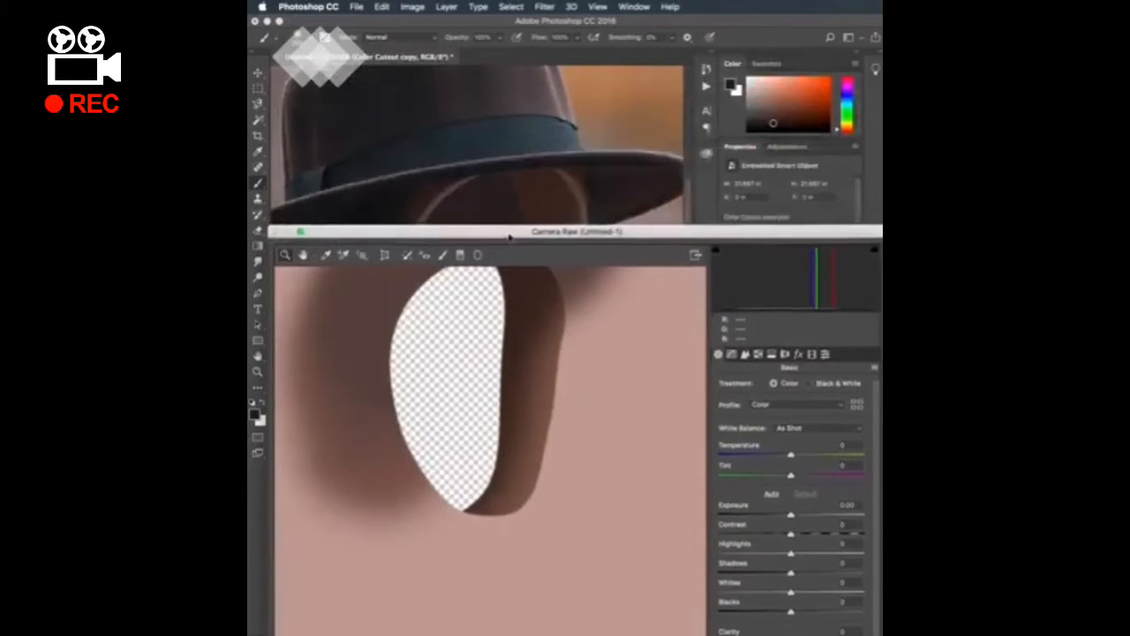
left_click(798, 354)
left_click_drag(734, 410, 731, 411)
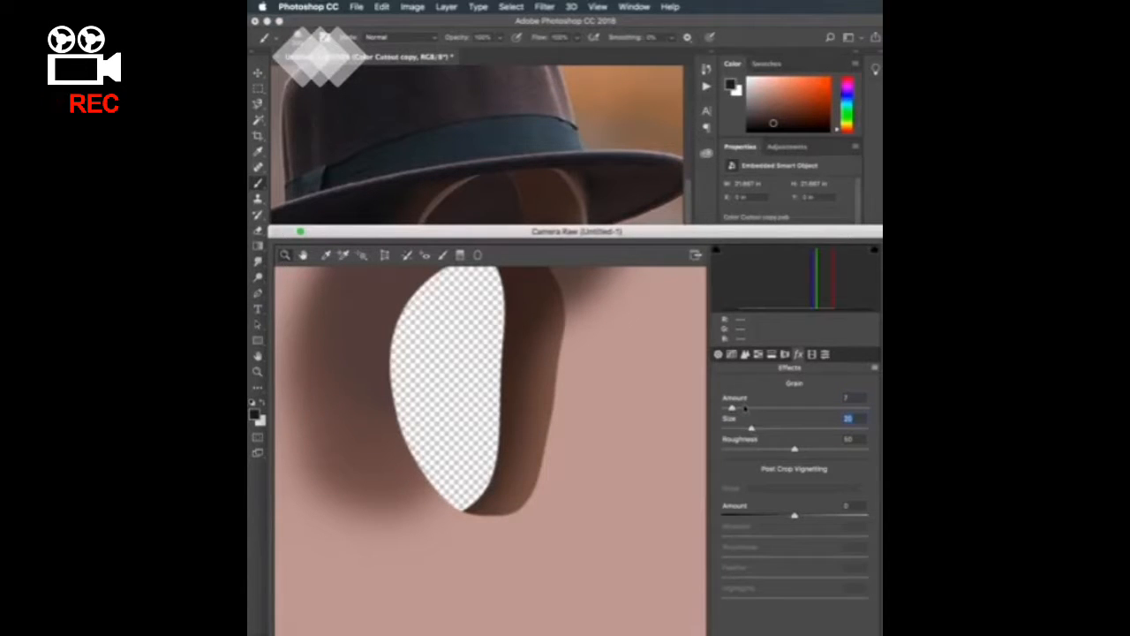
left_click_drag(745, 409, 738, 410)
double_click(718, 234)
left_click(871, 536)
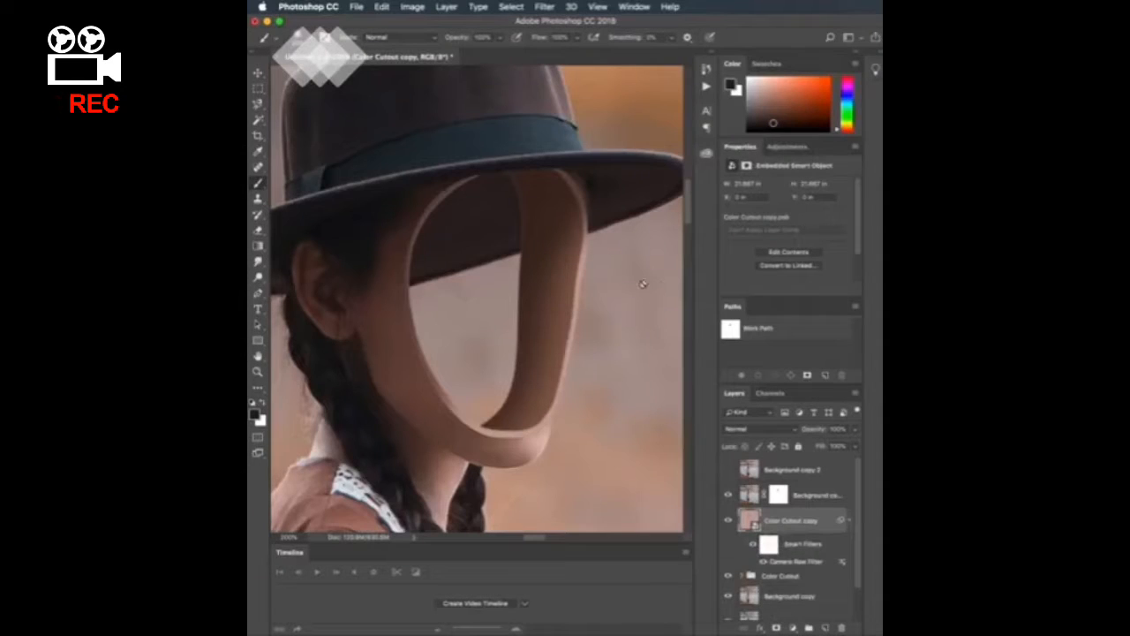
Step: Place the Rainbow2.jpg image in the document and move its layer directly below Background copy 2
key("super+minus")
key("super+minus")
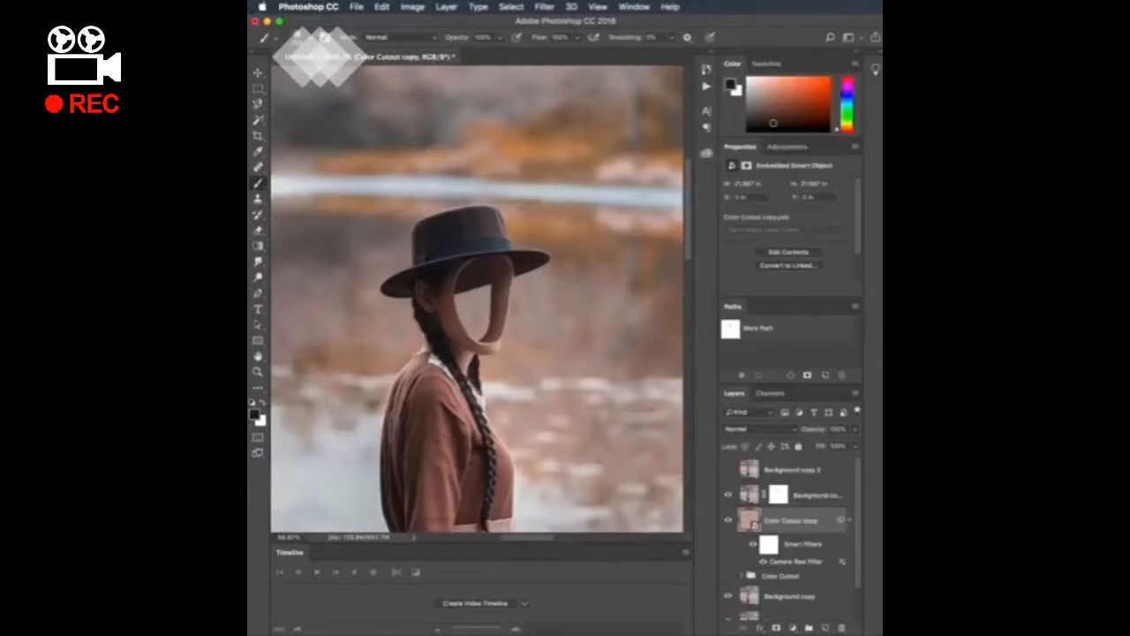
key("super+minus")
key("super+minus")
key("super+minus")
key("super+minus")
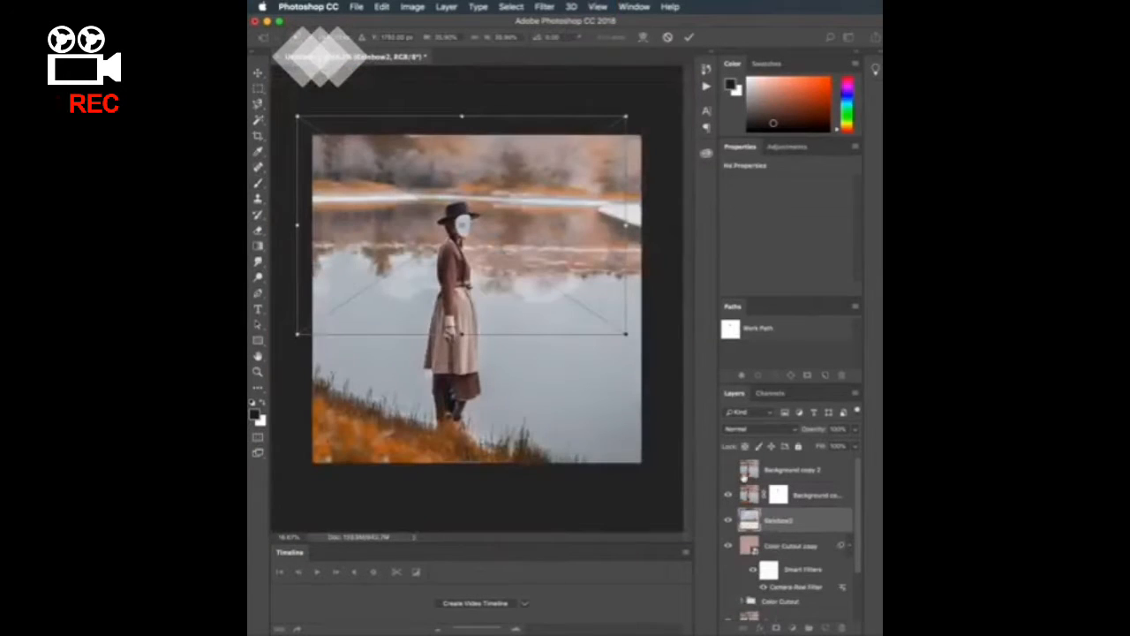
key("Return")
left_click_drag(775, 520, 773, 481)
key("v")
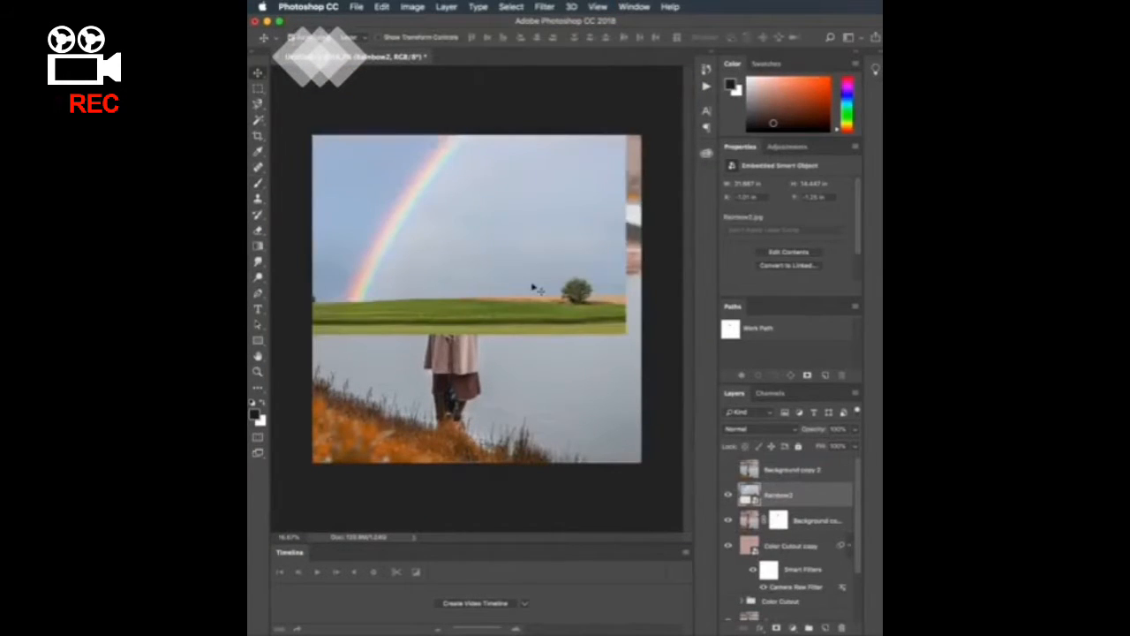
Step: Flip the Rainbow2 image horizontally and position it across the middle of the canvas, spanning the full width
left_click_drag(537, 289, 553, 325)
right_click(546, 305)
left_click(520, 302)
key("super+t")
right_click(520, 302)
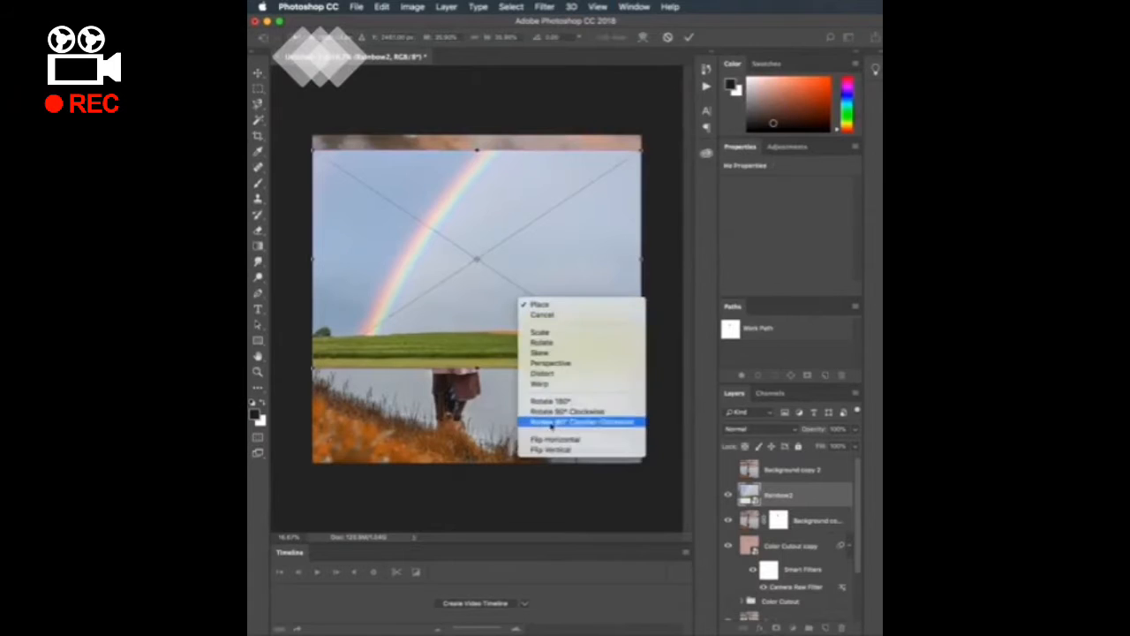
left_click(552, 440)
key("Return")
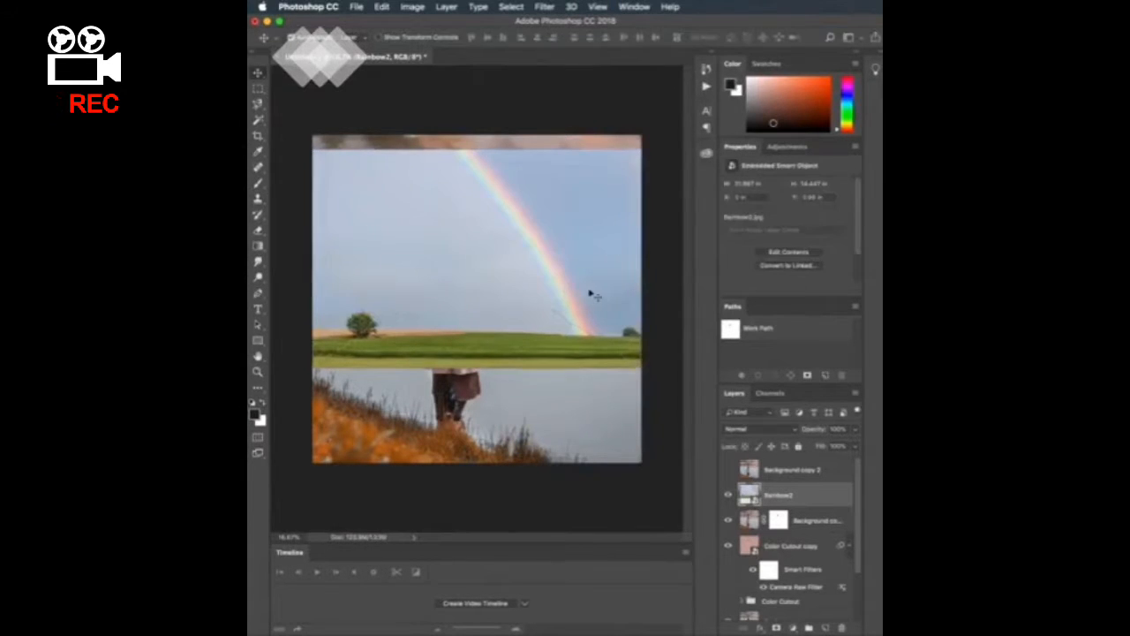
mouse_move(590, 295)
left_mouse_down()
mouse_move(384, 223)
mouse_move(430, 200)
mouse_move(507, 269)
mouse_move(528, 310)
left_mouse_up()
Step: Add a layer mask to Rainbow2 and paint out the sky and field in black, leaving only a narrow rainbow strip
key("b")
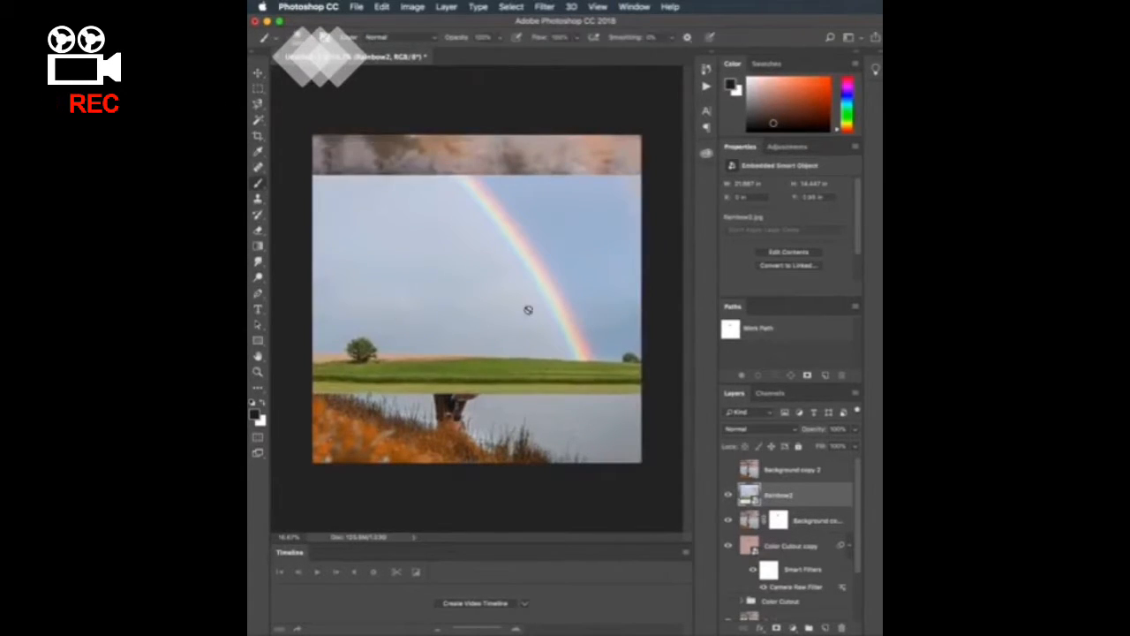
left_click(777, 628)
mouse_move(650, 382)
left_mouse_down()
mouse_move(622, 304)
mouse_move(610, 187)
mouse_move(487, 183)
mouse_move(583, 265)
mouse_move(582, 288)
left_mouse_up()
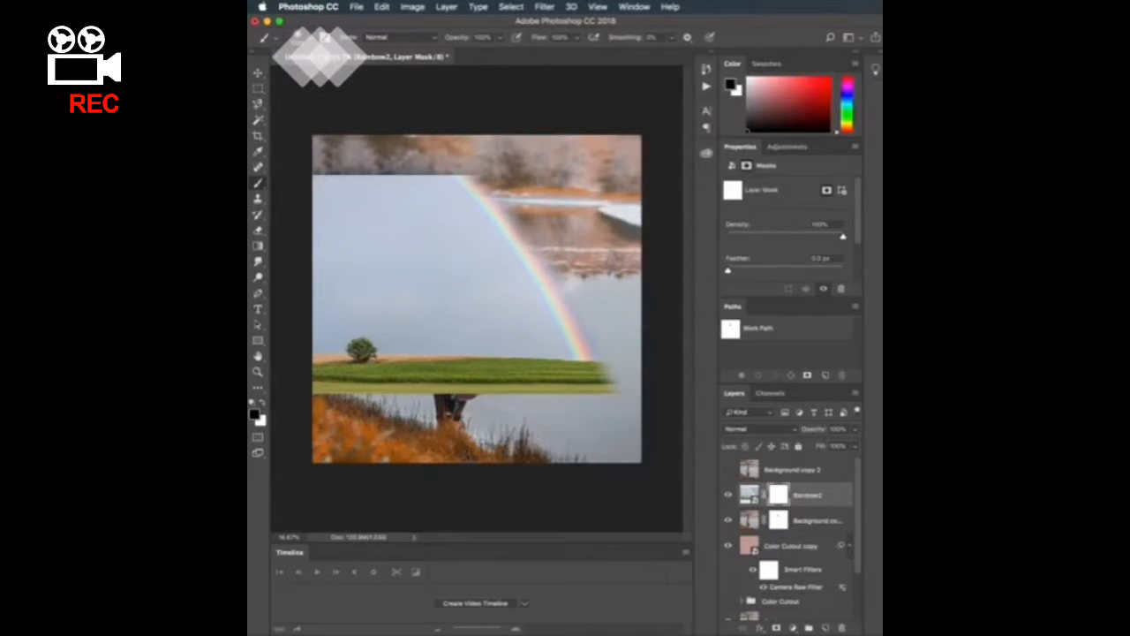
mouse_move(655, 389)
left_mouse_down()
mouse_move(389, 356)
mouse_move(362, 424)
mouse_move(336, 168)
mouse_move(415, 186)
mouse_move(583, 142)
mouse_move(632, 142)
left_mouse_up()
key("backslash")
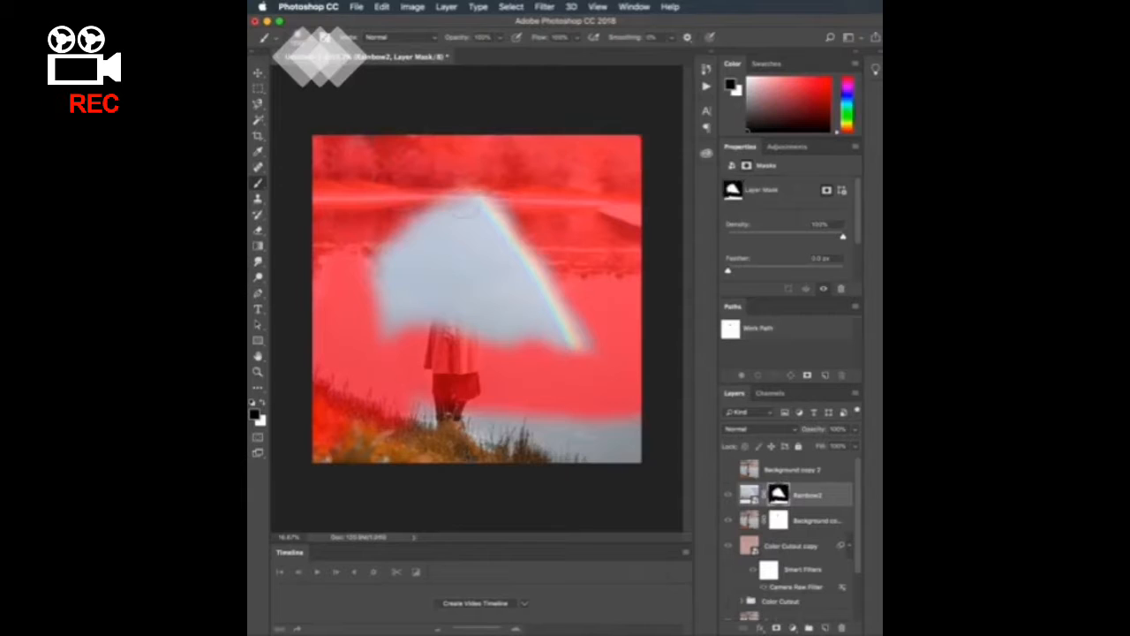
mouse_move(431, 221)
left_mouse_down()
mouse_move(521, 325)
mouse_move(393, 238)
mouse_move(398, 327)
left_mouse_up()
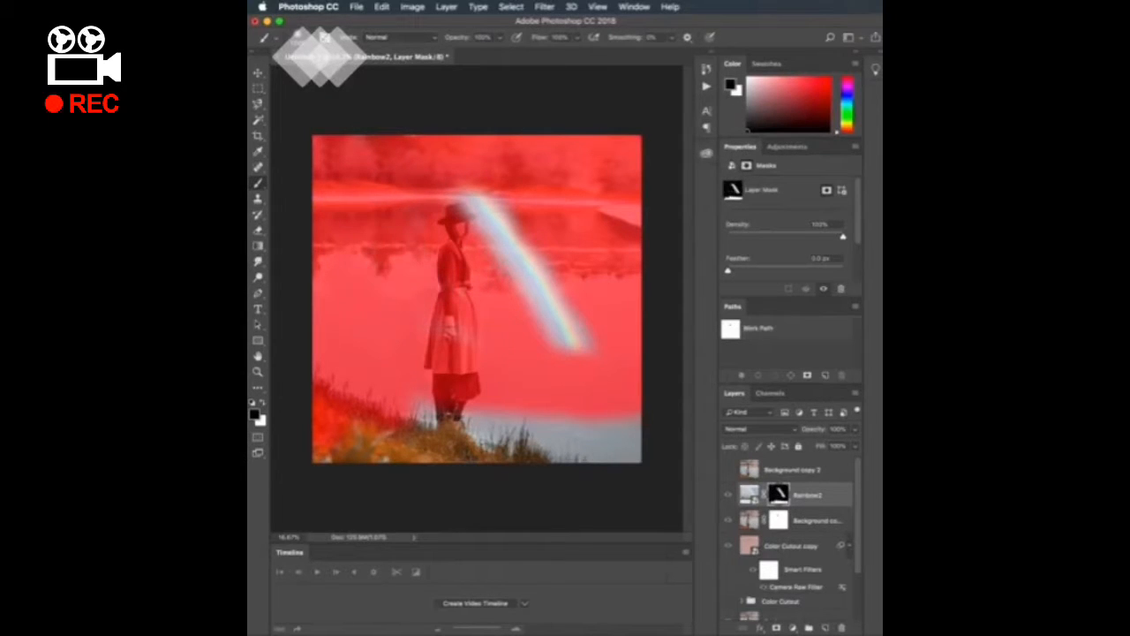
left_click_drag(541, 340, 452, 205)
Step: Move and rotate the masked rainbow so it runs from the canvas's upper-left corner to the woman's shoulder
key("v")
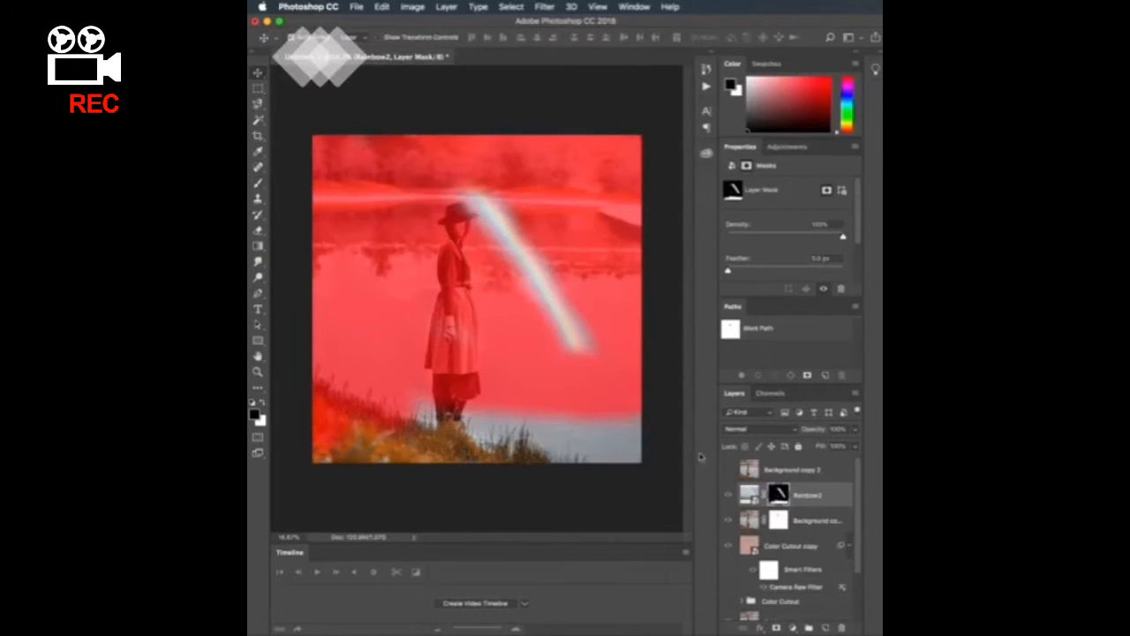
left_click_drag(612, 380, 510, 288)
key("super+z")
left_click(752, 495)
key("super+t")
left_click_drag(459, 250, 440, 257)
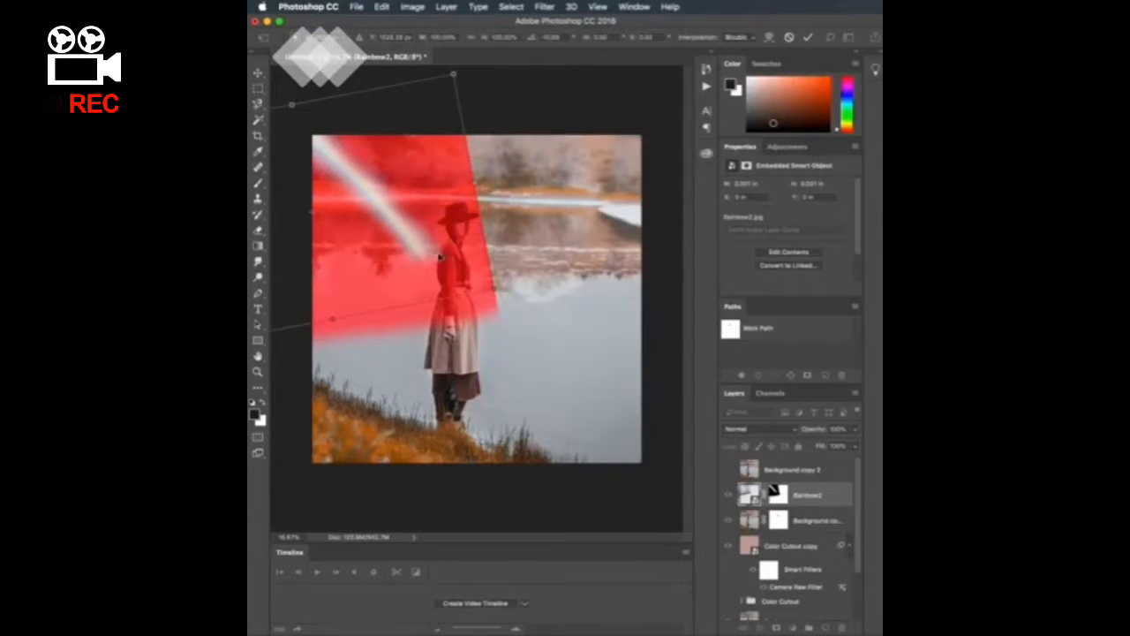
key("Return")
key("backslash")
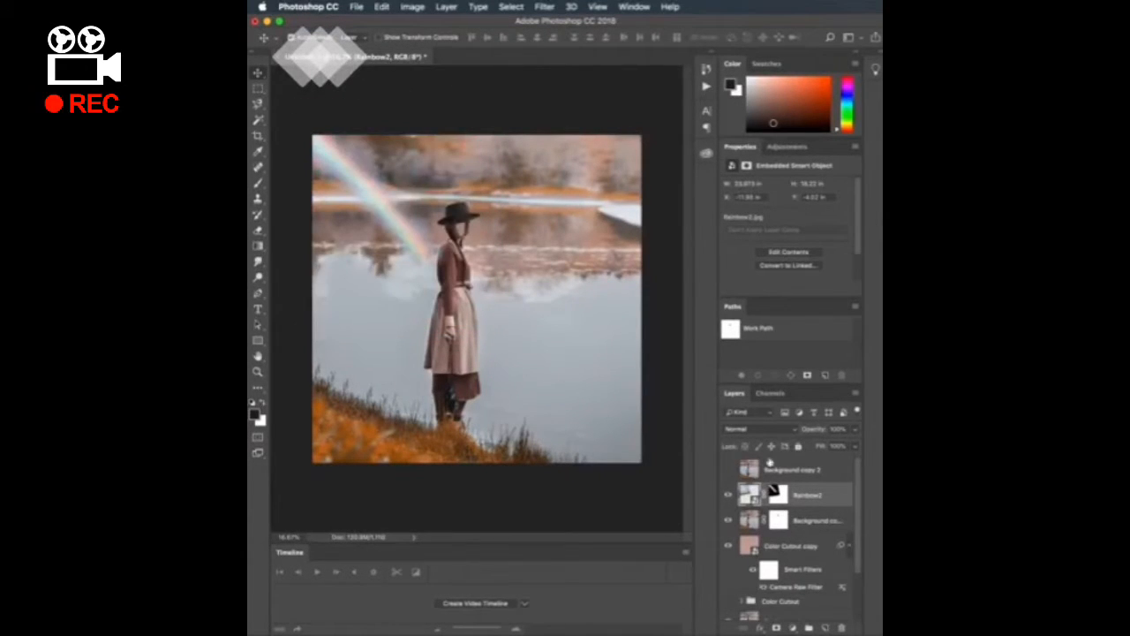
Step: Set the Rainbow2 layer's blend mode to Color
left_click(743, 429)
left_click(737, 518)
left_click(743, 431)
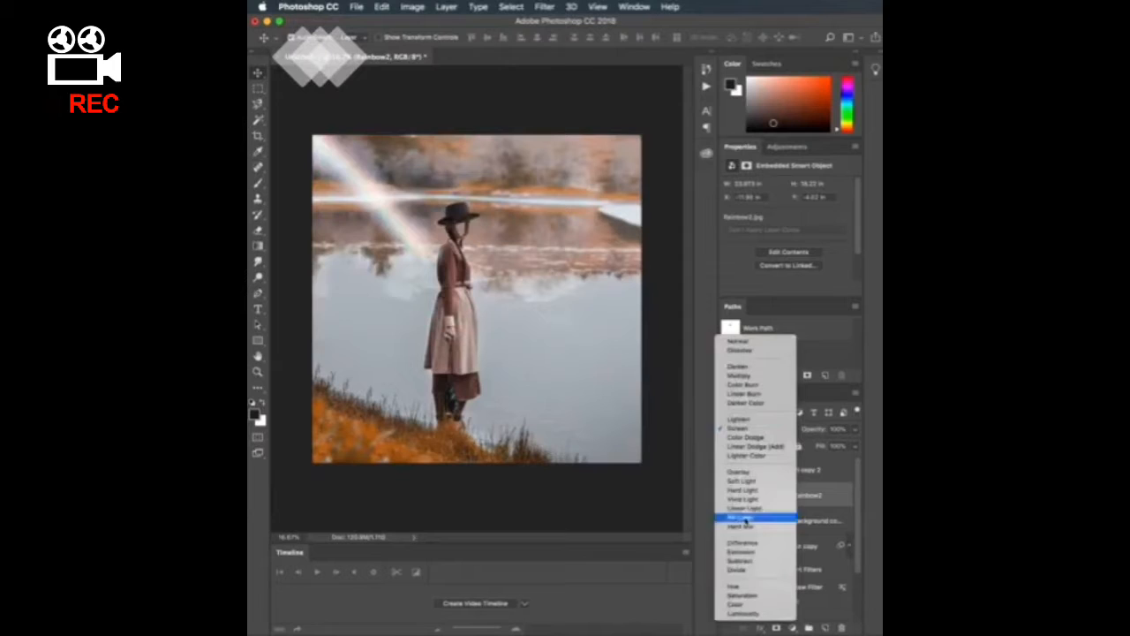
left_click(740, 606)
Step: Duplicate the Rainbow2 layer, set the copy's blend mode to Screen and its opacity to about 40%
key("super+j")
left_click(742, 430)
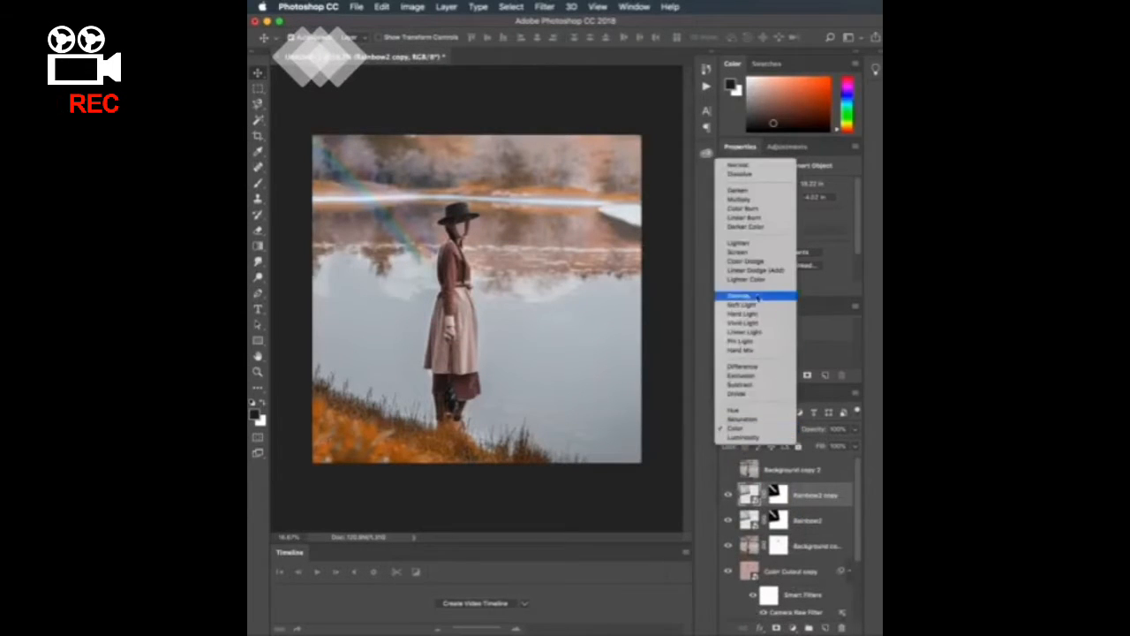
left_click(751, 253)
left_click(855, 431)
left_click_drag(855, 444, 822, 447)
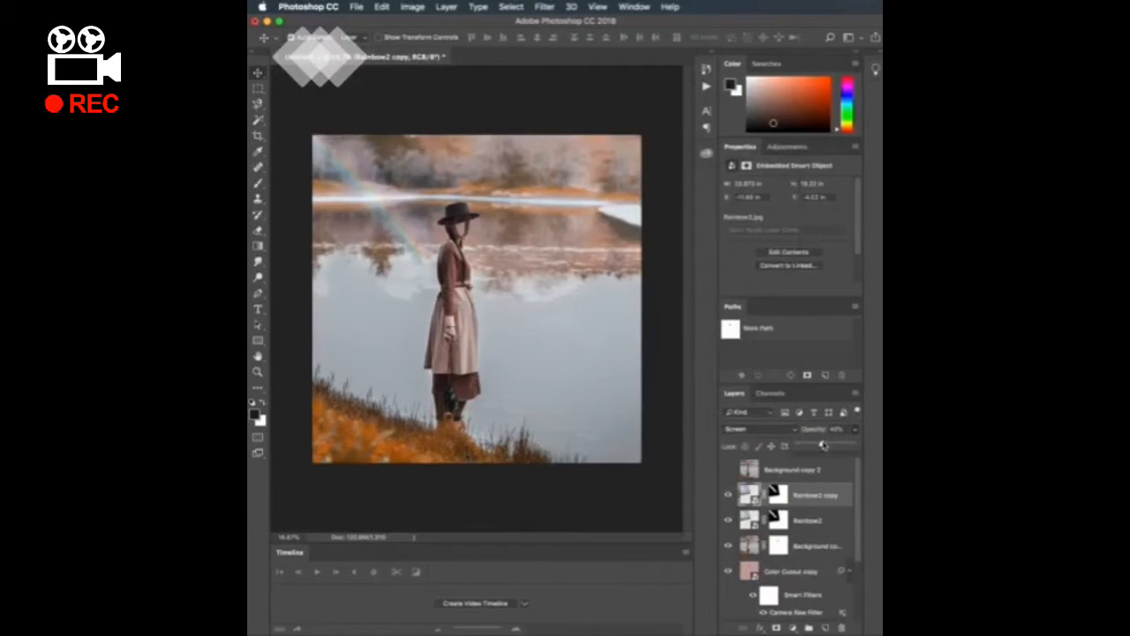
Step: Group the two Rainbow2 layers, add a mask to the group and brush along the rainbow to soften its edges
left_click(803, 522, "shift")
key("super+g")
key("b")
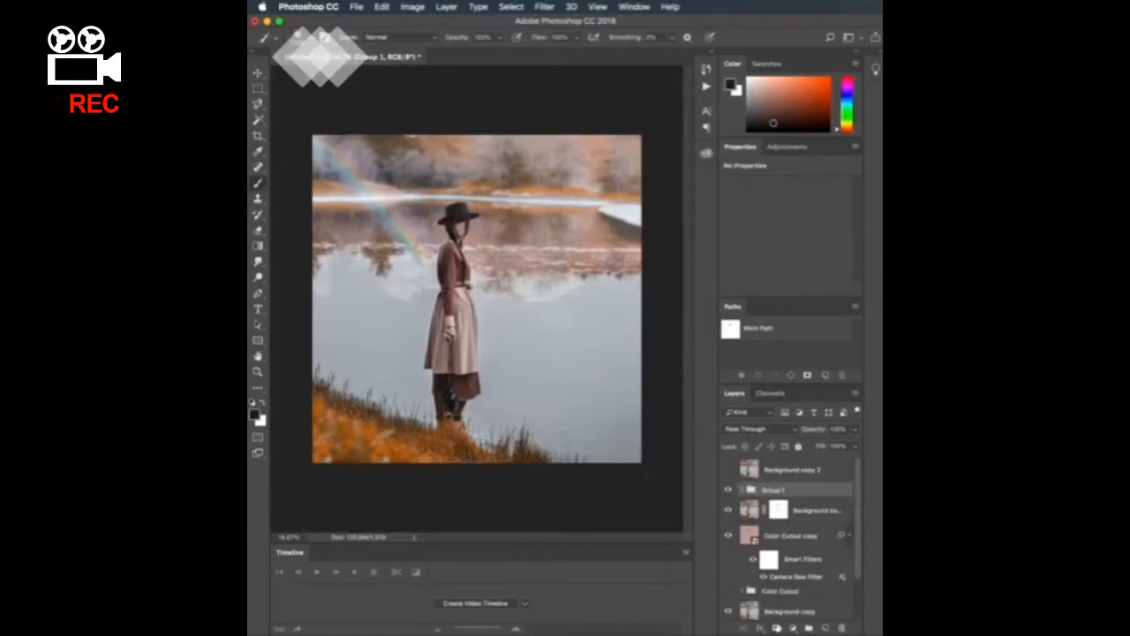
left_click(778, 628)
left_click_drag(328, 150, 422, 256)
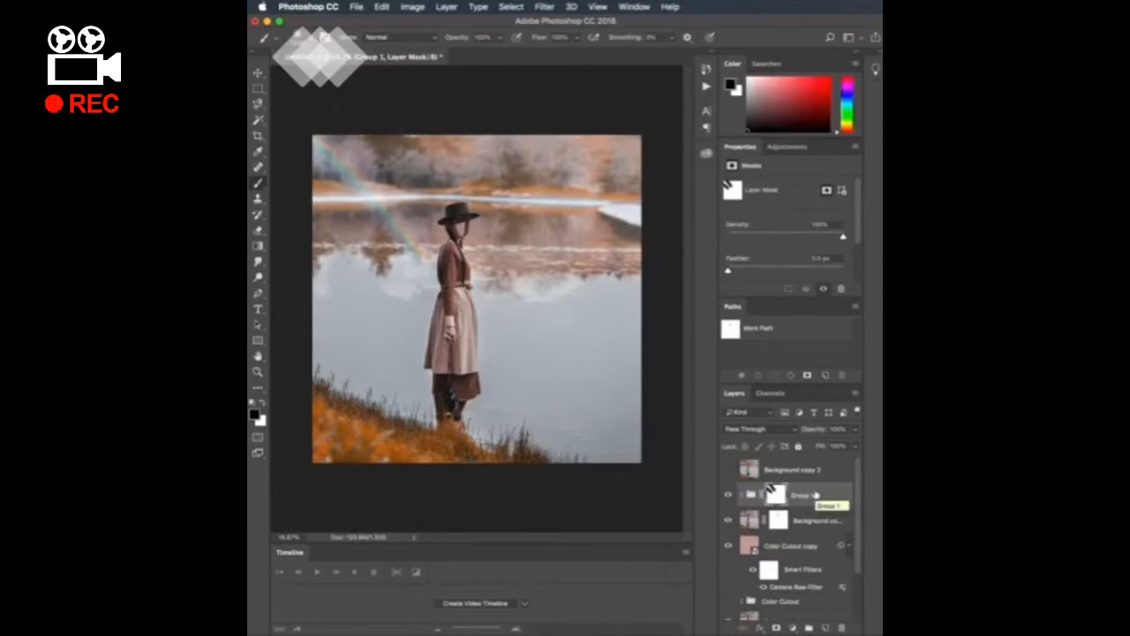
Step: Duplicate Group 1, flip the copy vertically and move it down as a water reflection starting where the rainbow ends
key("super+j")
key("super+t")
right_click(381, 206)
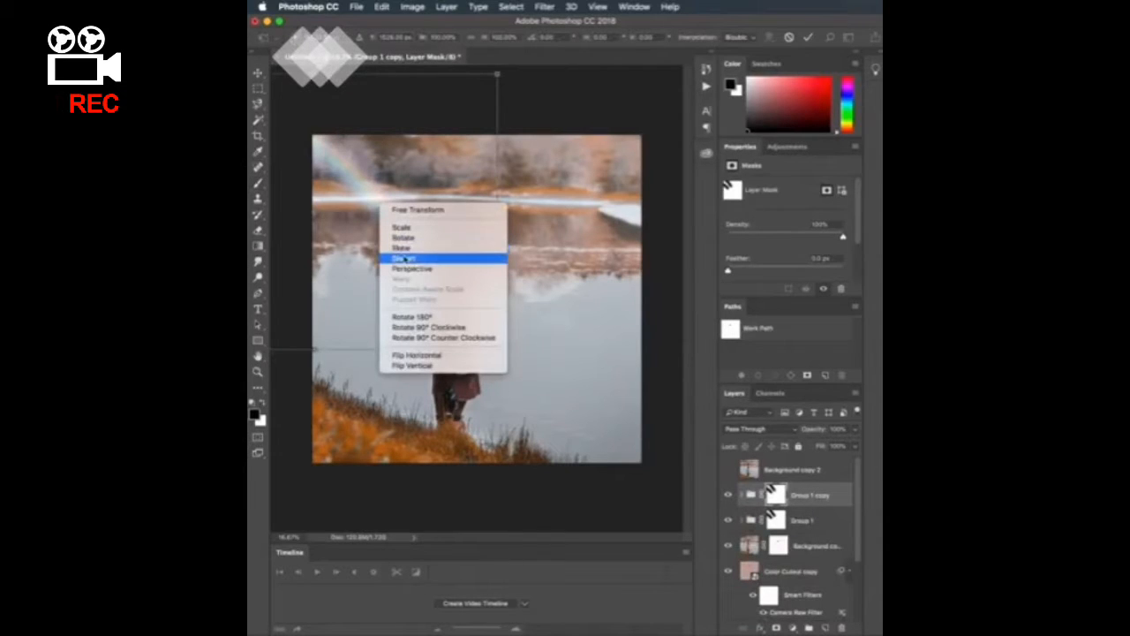
left_click(417, 356)
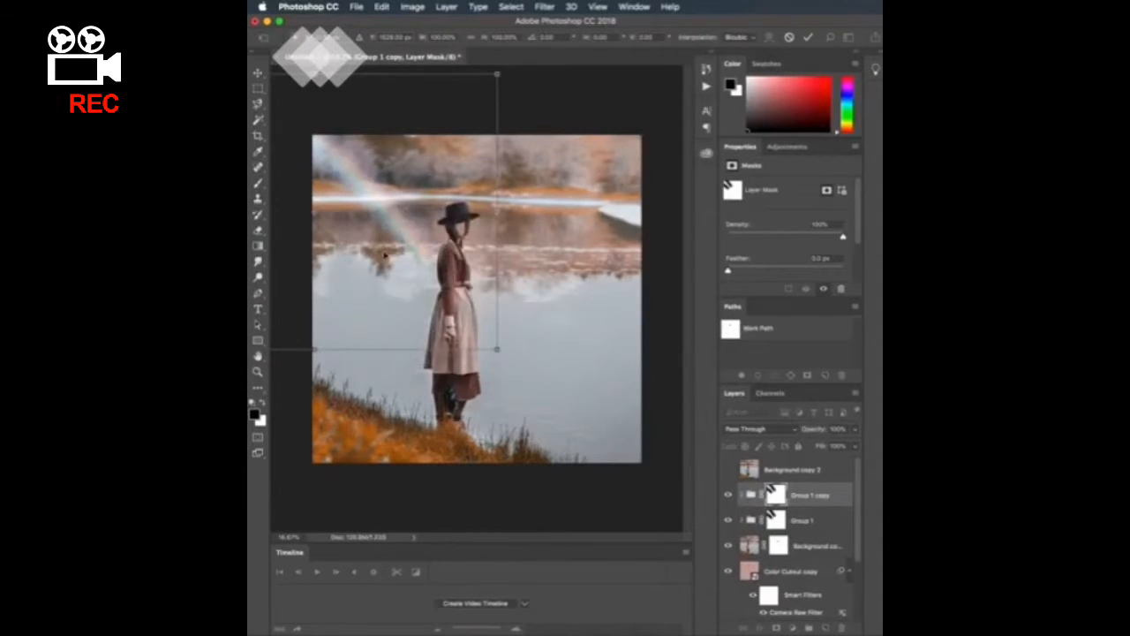
right_click(381, 246)
left_click(433, 412)
left_click_drag(420, 236, 415, 334)
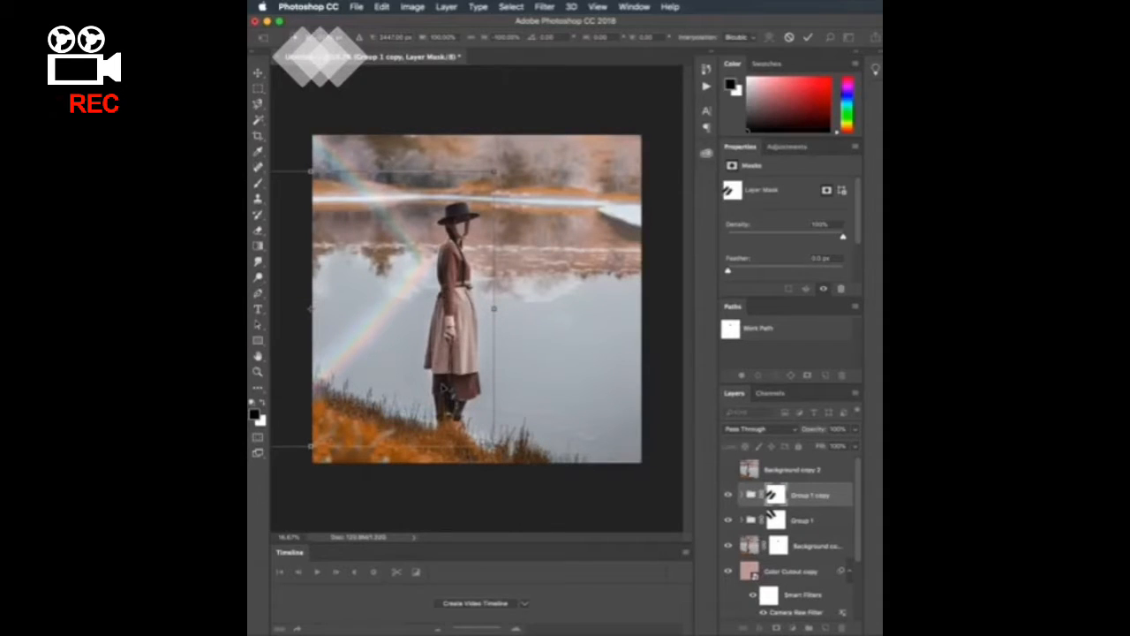
key("Return")
Step: Merge Group 1 copy into a single layer and lower its opacity to about 46%
key("b")
left_click(760, 429)
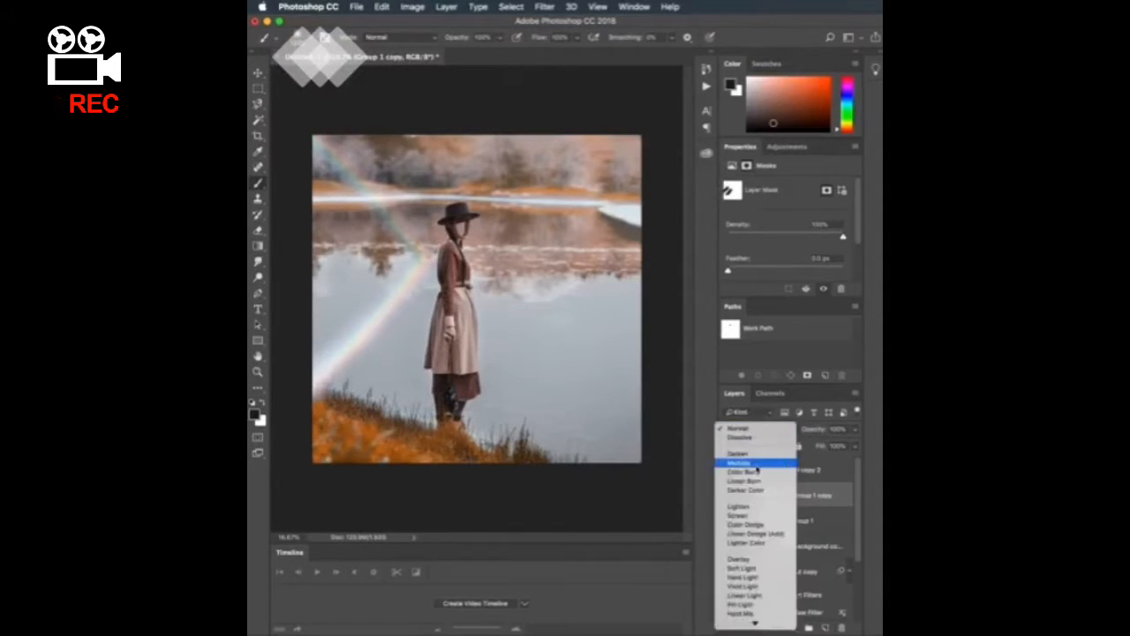
left_click(855, 429)
left_click_drag(841, 446, 824, 447)
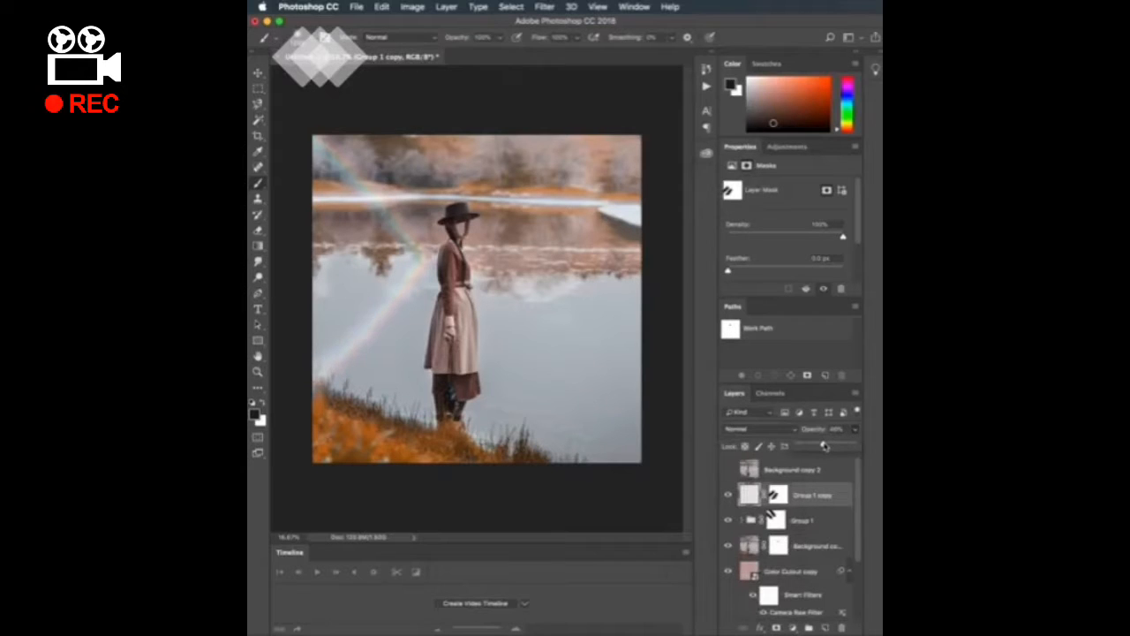
Step: Squash the rainbow reflection to about 72% of its height and align it with the lower end of the rainbow
key("v")
left_click_drag(412, 343, 417, 337)
key("super+z")
left_click(784, 487)
key("ctrl+t")
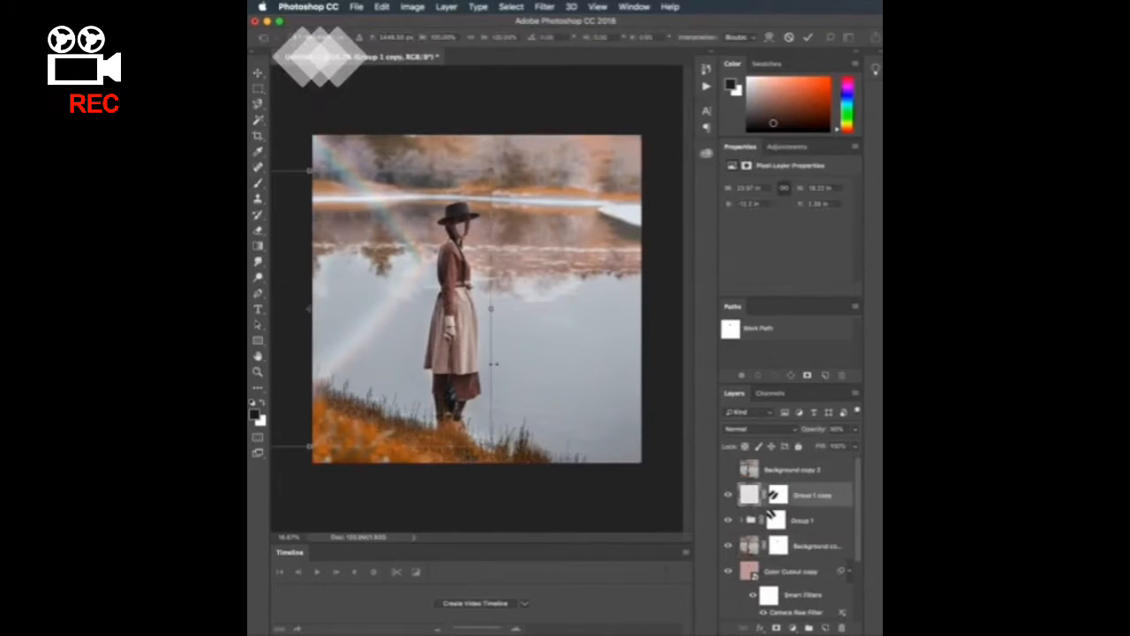
mouse_move(495, 447)
left_mouse_down()
mouse_move(495, 374)
mouse_move(495, 404)
left_mouse_up()
key("super+z")
left_click_drag(396, 345, 466, 338)
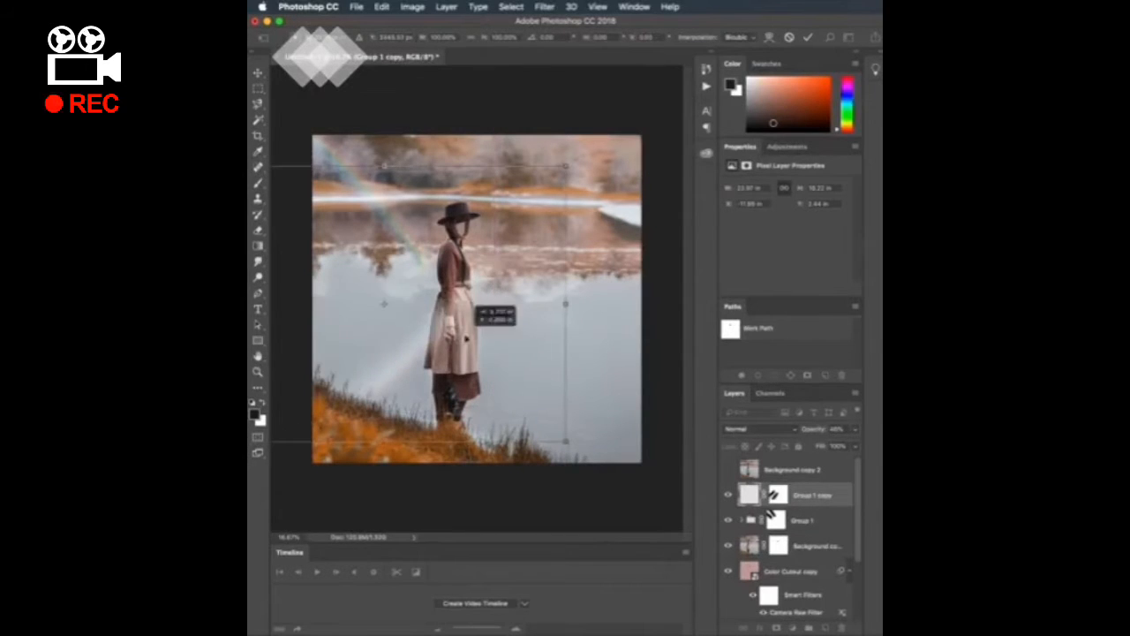
mouse_move(383, 442)
left_mouse_down()
mouse_move(383, 365)
mouse_move(401, 370)
mouse_move(386, 361)
left_mouse_up()
left_click_drag(386, 361, 382, 364)
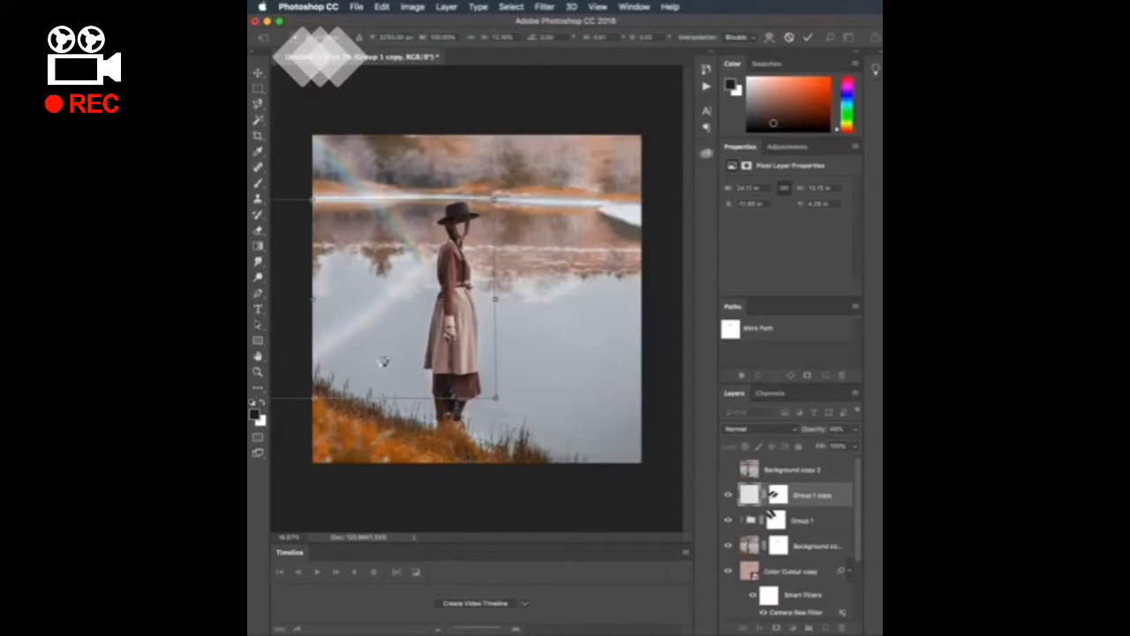
key("Return")
Step: Set the opacity of the Group 1 copy reflection layer to 30%
left_click(675, 259)
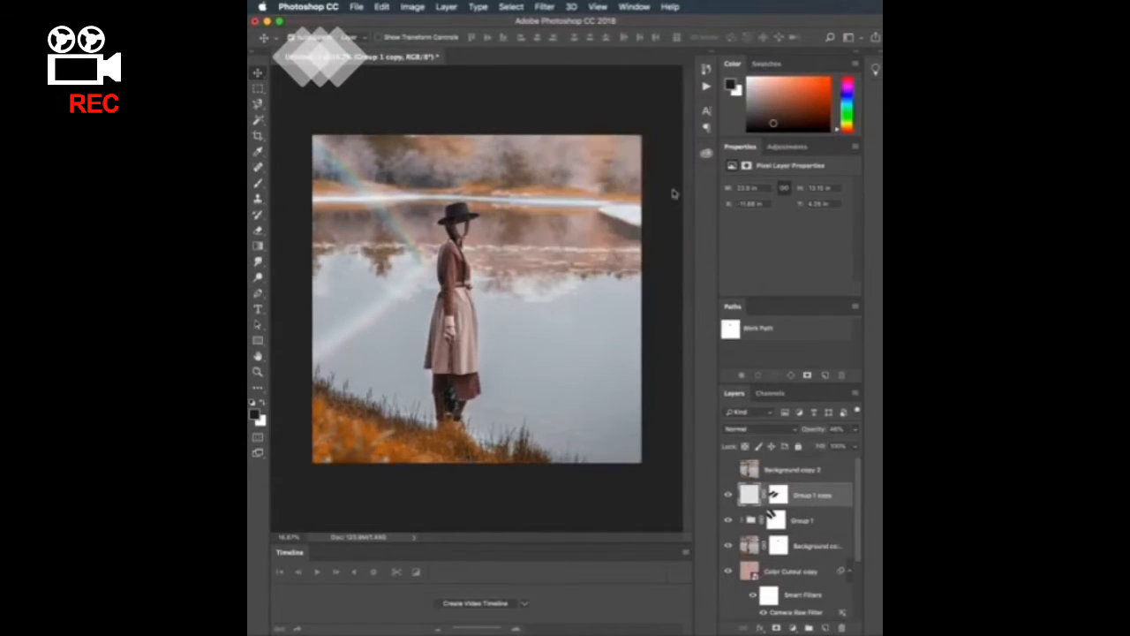
left_click(856, 429)
left_click_drag(822, 445, 817, 447)
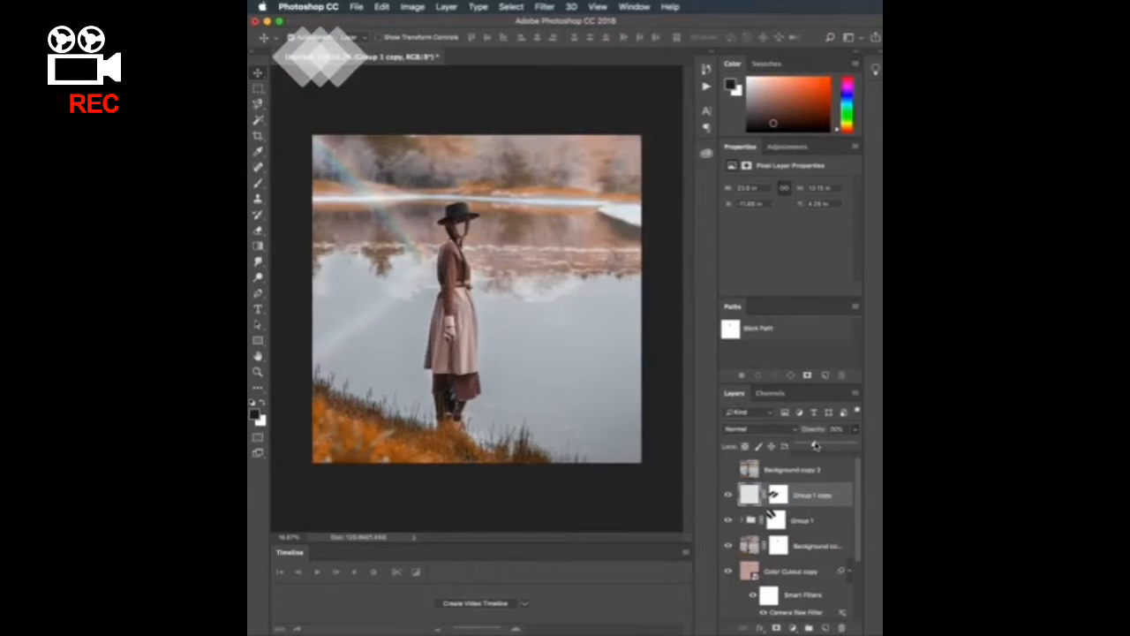
left_click(800, 521)
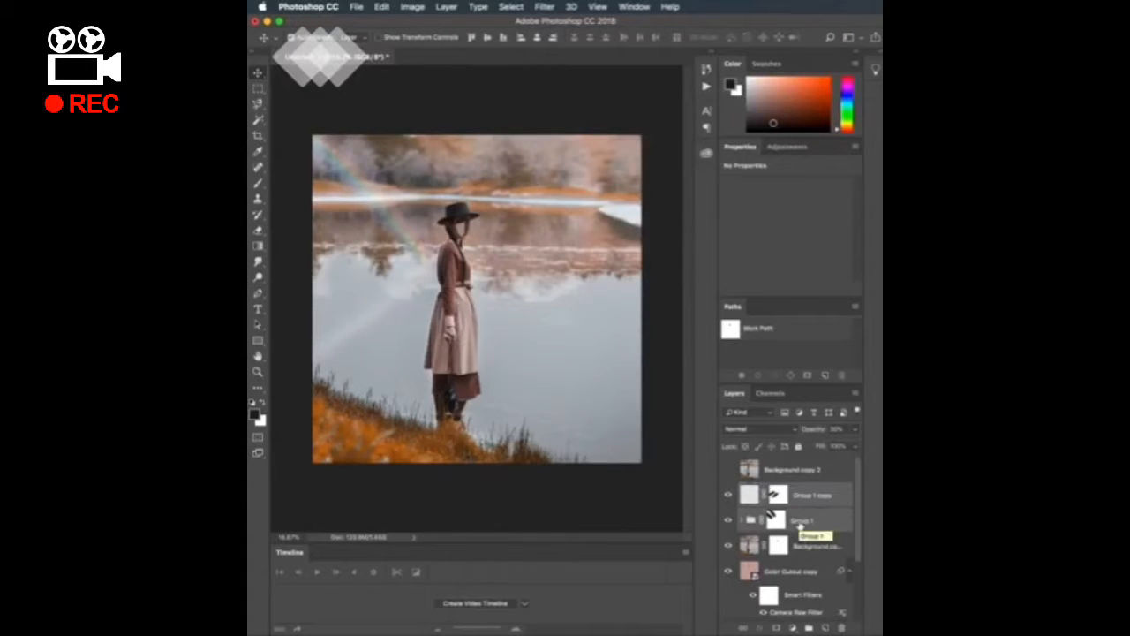
key("super+Tab")
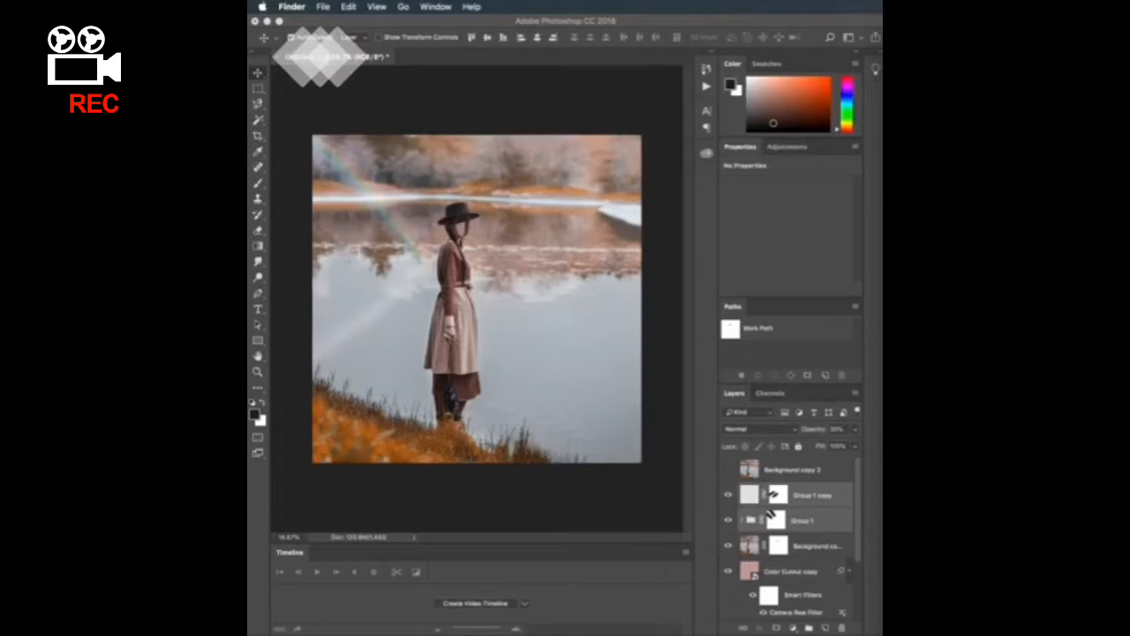
left_click(804, 501)
left_click(805, 520, "shift")
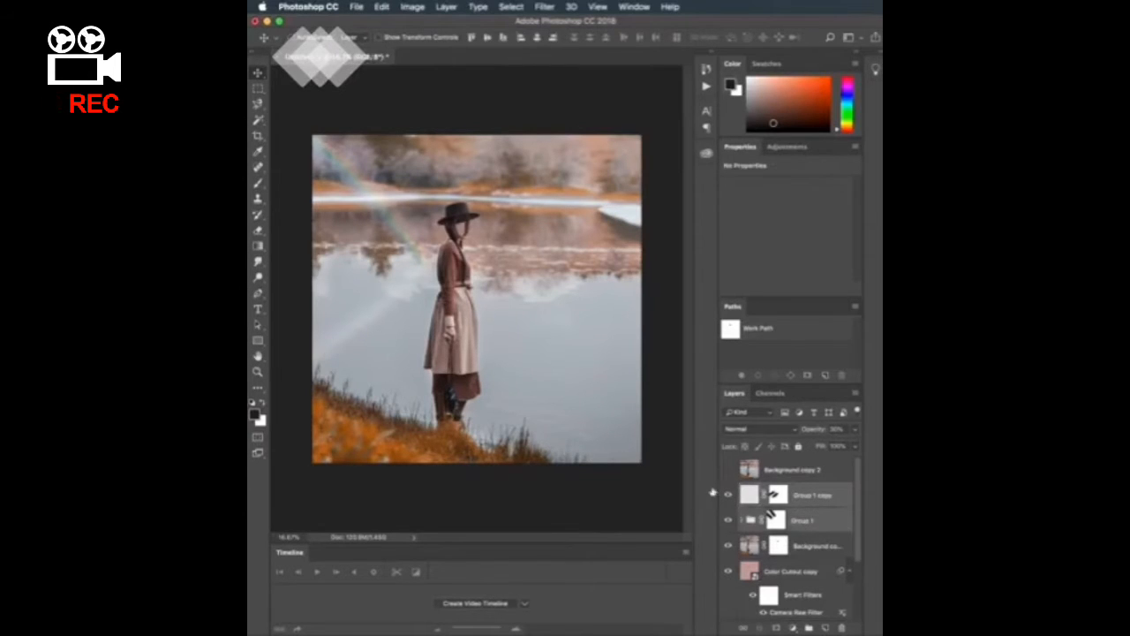
key("super+g")
key("super+z")
left_click_drag(414, 258, 437, 234)
key("super+z")
Step: Move Group 1 and Group 1 copy together so the rainbow meets the woman's head
left_click(811, 520)
left_click(811, 496, "shift")
key("super+t")
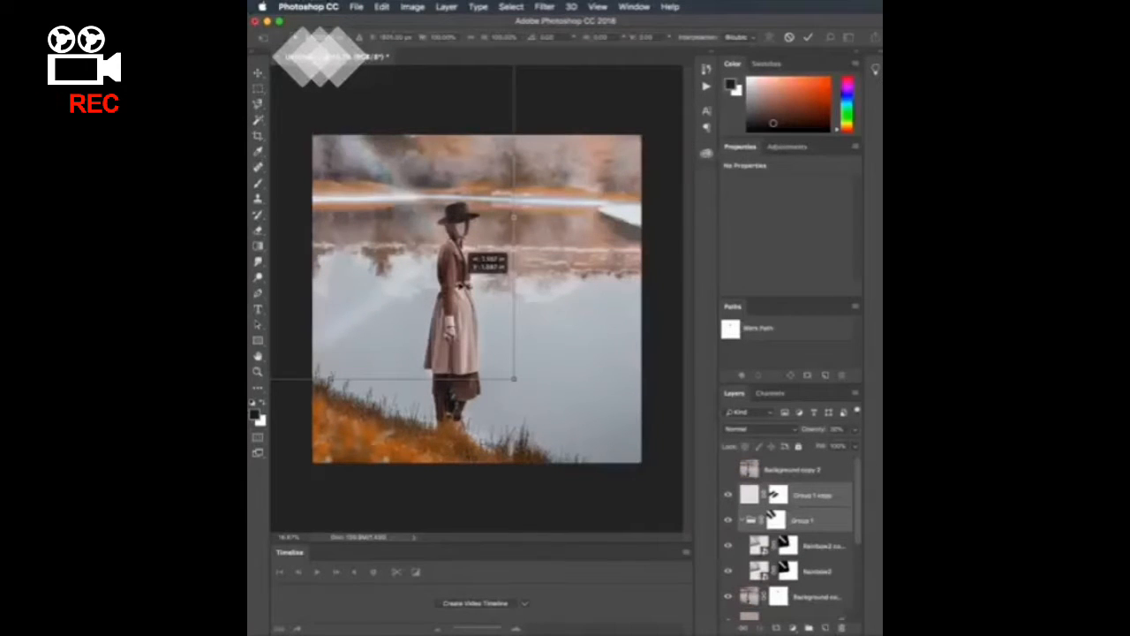
left_click_drag(464, 284, 465, 285)
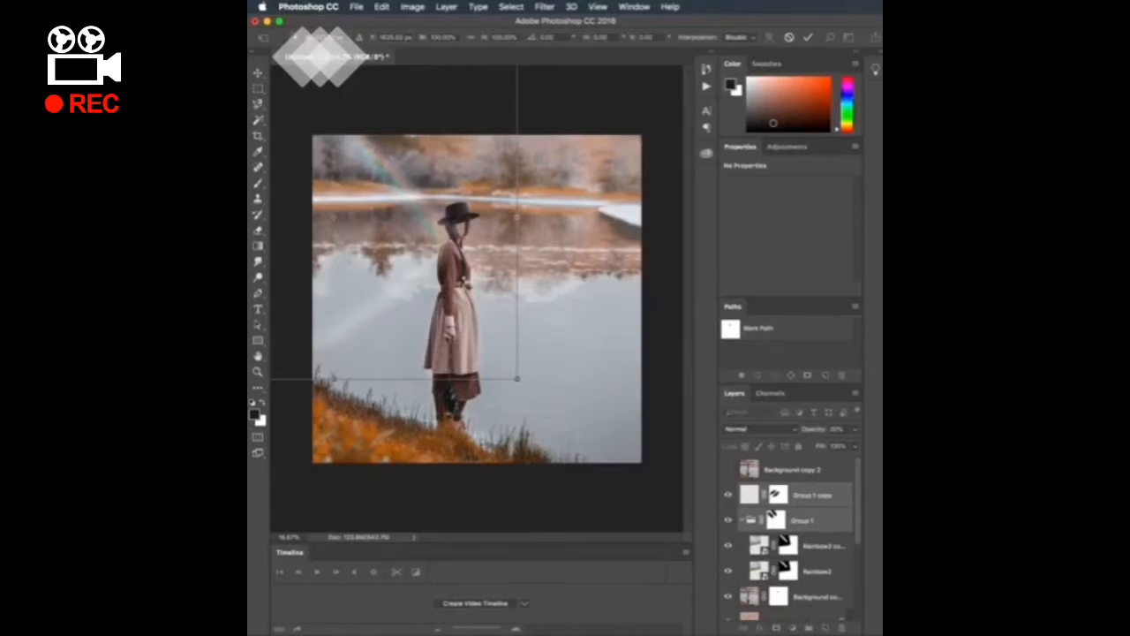
key("Return")
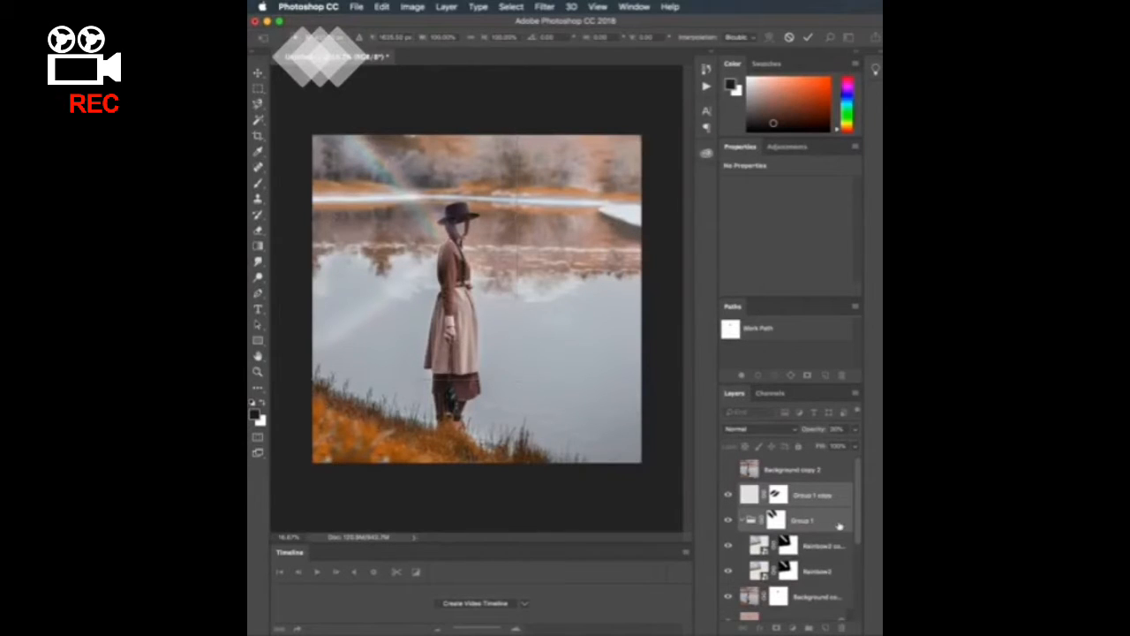
Step: Group Group 1 and Group 1 copy, add a mask to the new group and paint out the rainbow overlapping the woman
key("super+g")
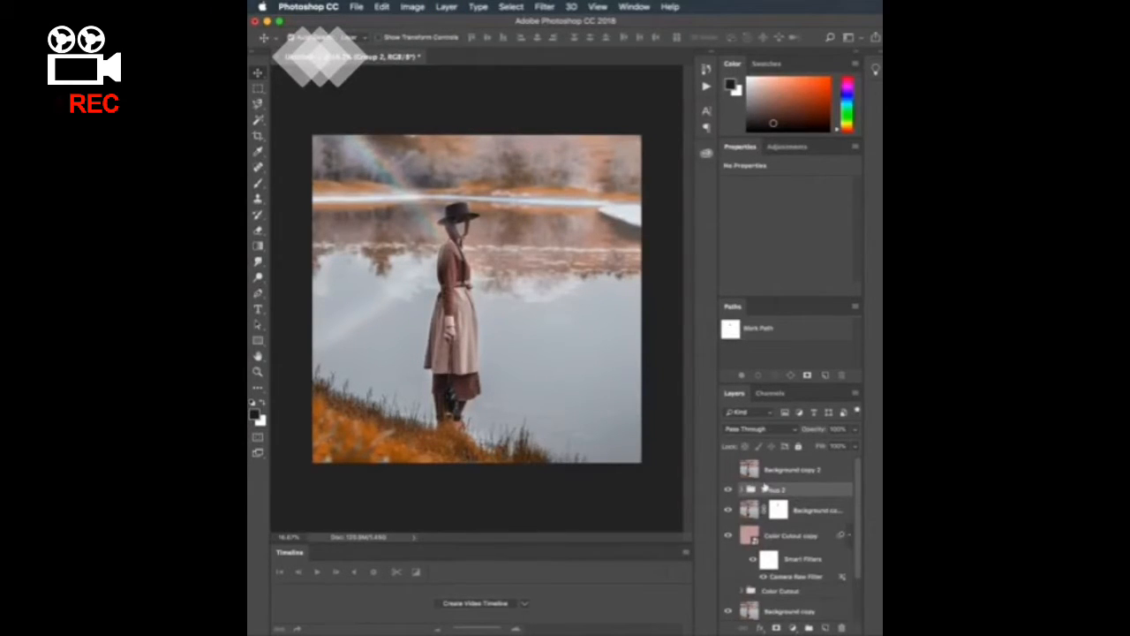
left_click(776, 627)
key("b")
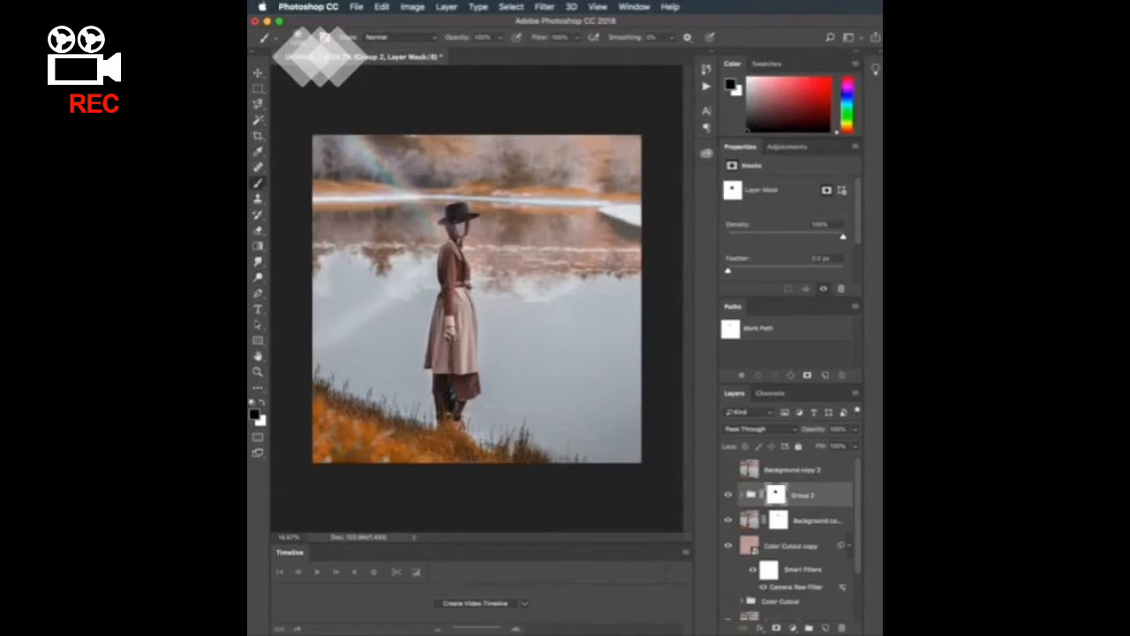
key("super+plus")
key("super+plus")
key("super+plus")
left_click_drag(472, 277, 516, 341)
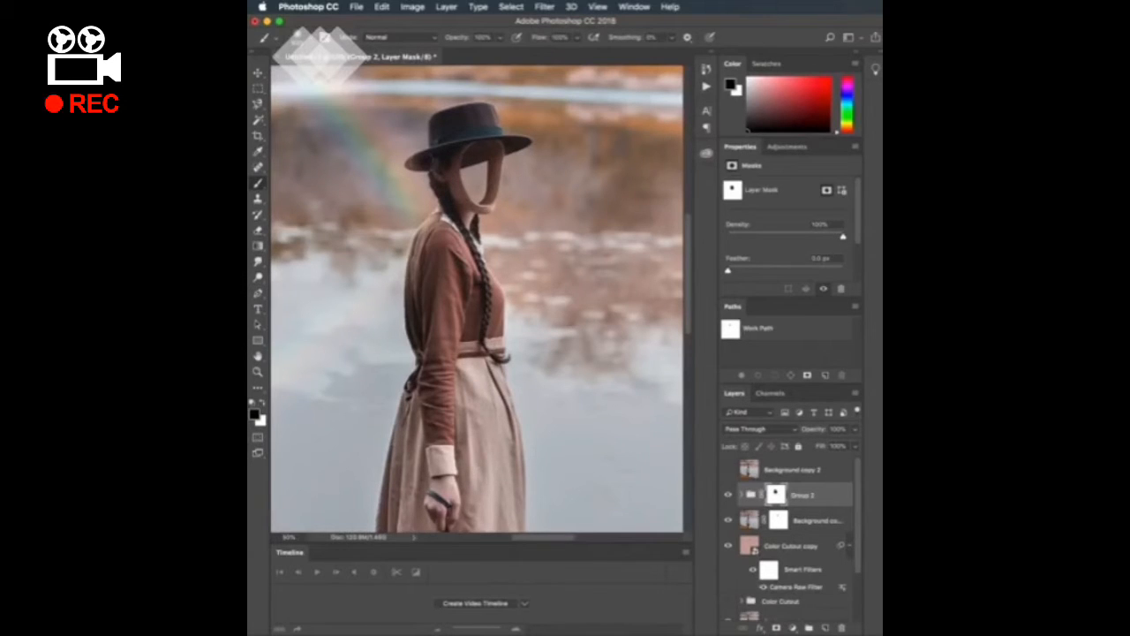
key("super+minus")
key("super+minus")
key("super+minus")
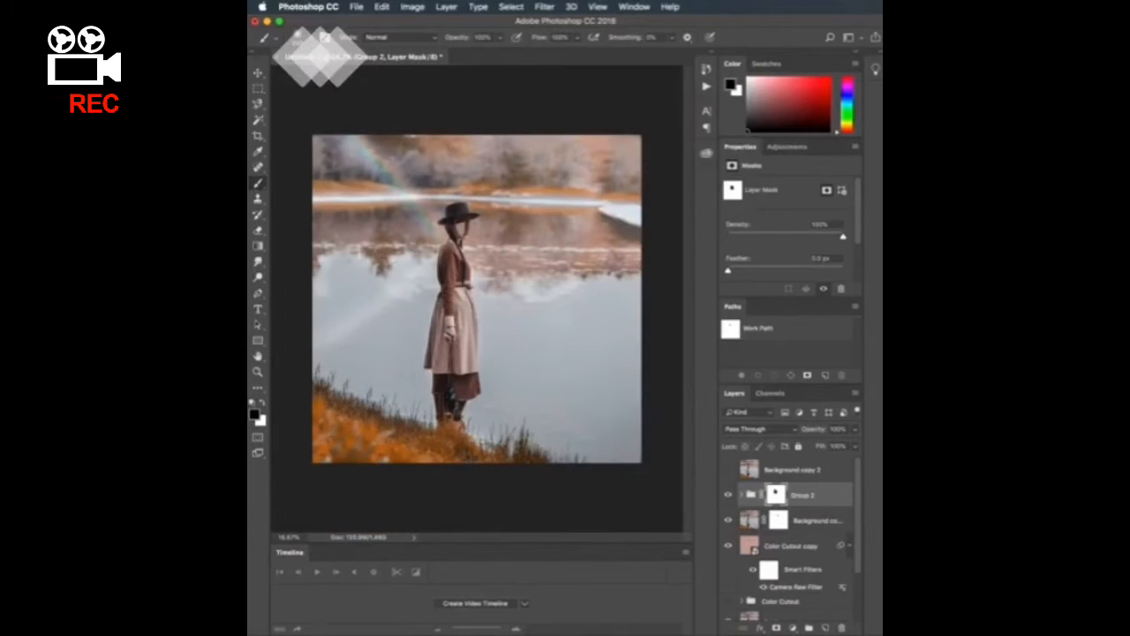
Step: Lower the opacity of the Group 2 rainbow group to about 64%
left_click(855, 429)
left_click_drag(855, 446, 842, 446)
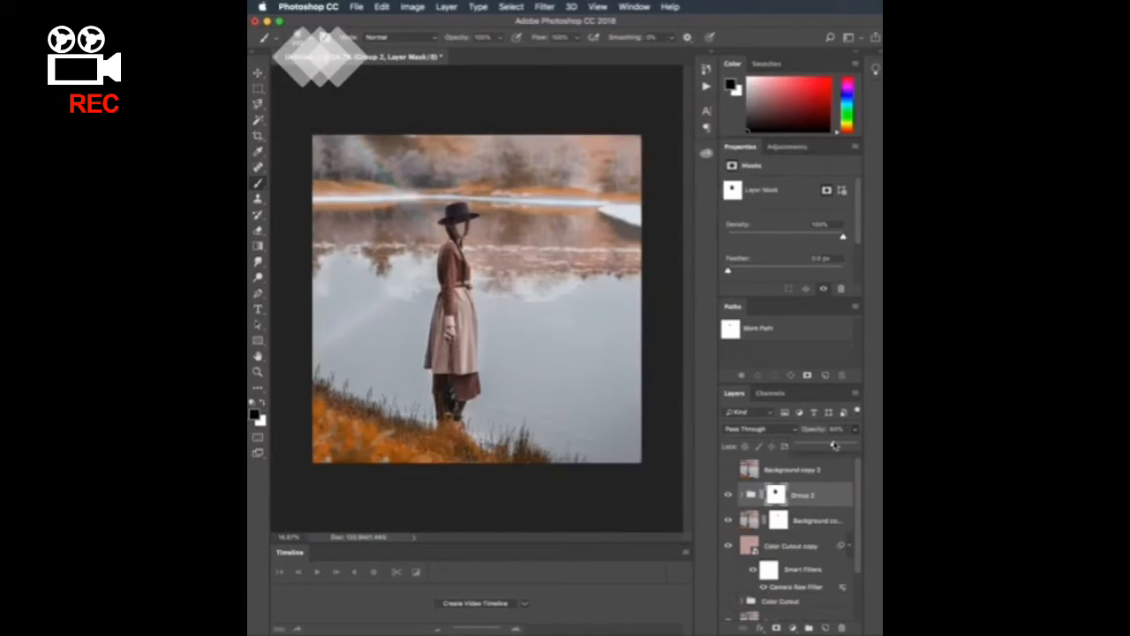
left_click(830, 500)
left_click(810, 480)
left_click(809, 499)
Step: Group all layers from Background up to Group 2, leaving the Original and Background copy 2 layers outside
scroll(809, 515, "down", 5)
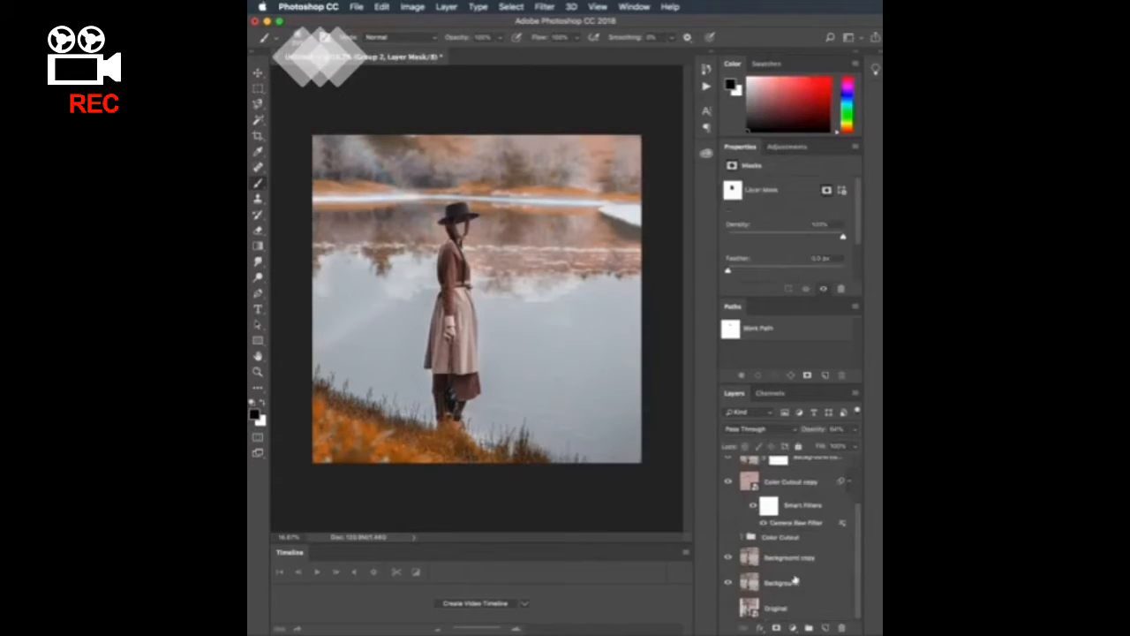
left_click(793, 588)
scroll(800, 519, "up", 5)
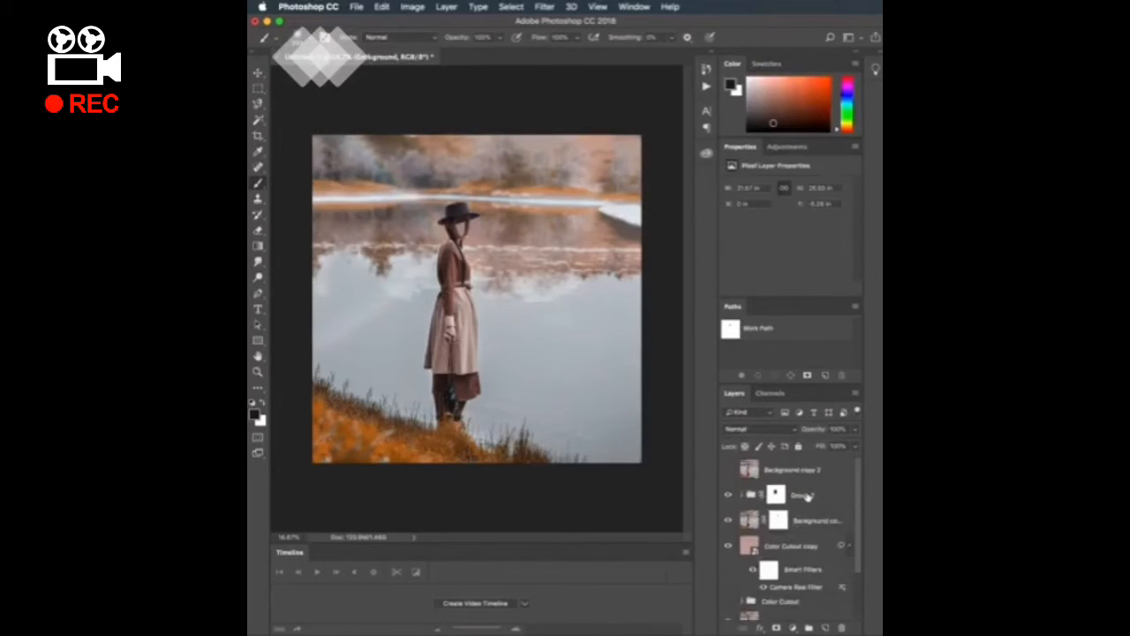
left_click(807, 497, "shift")
key("super+g")
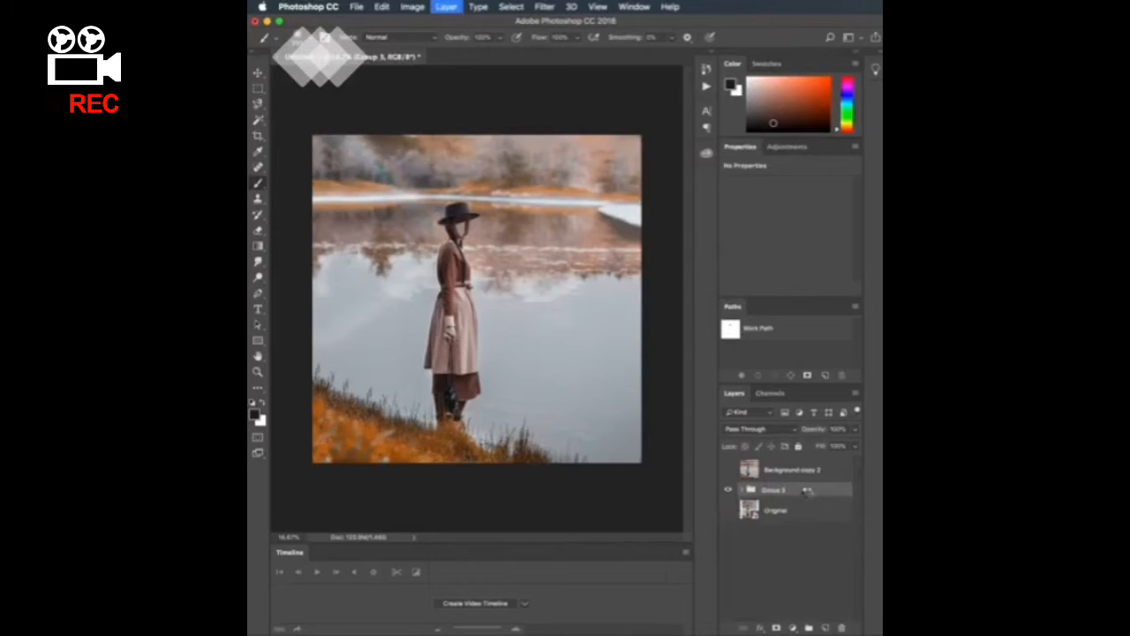
Step: Duplicate Group 3, merge the copy into a single layer and convert it to a smart object
key("super+j")
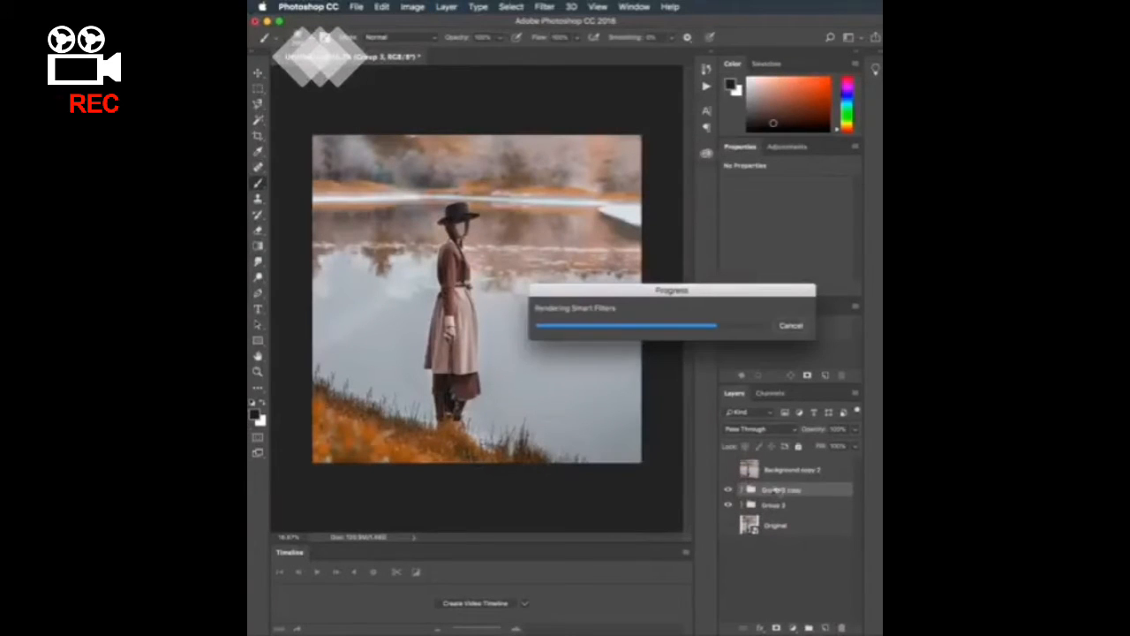
key("super+e")
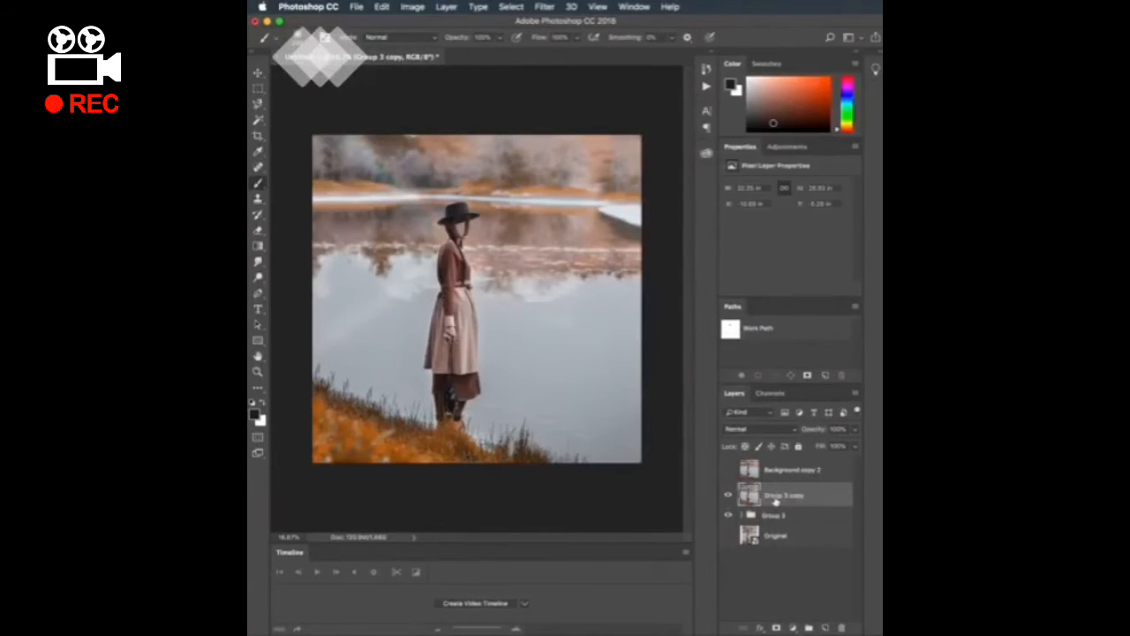
right_click(777, 494)
left_click(795, 268)
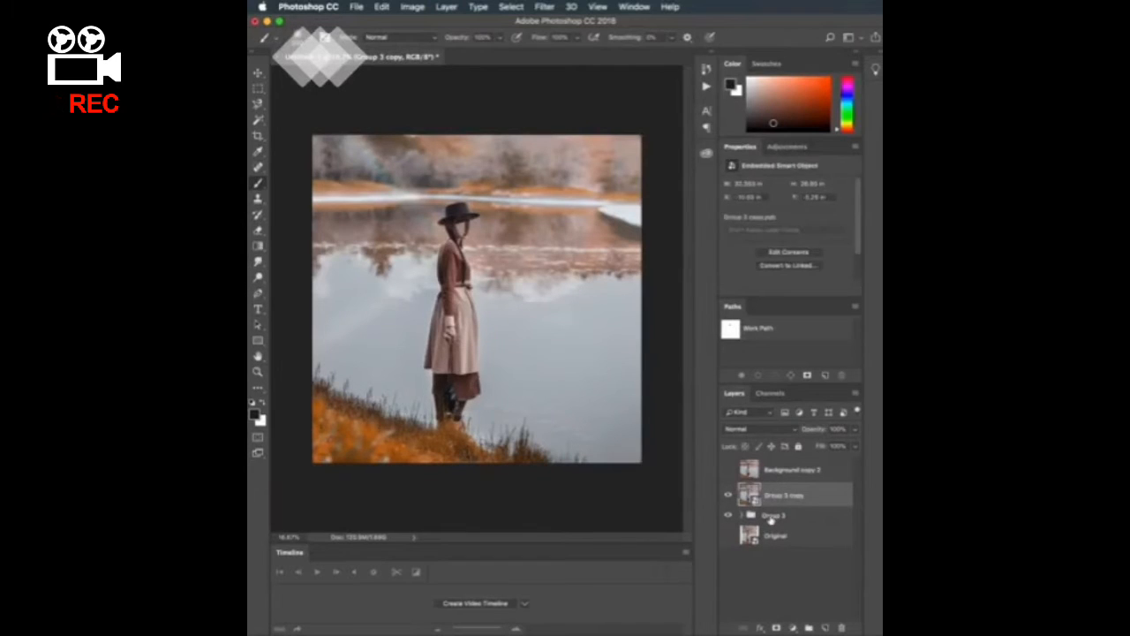
Step: Rename Group 3 as "Live" and the merged smart object as "Color 1"
double_click(770, 516)
type("Live")
key("Return")
double_click(778, 497)
type("Color 1")
key("Return")
Step: Add a Channel Mixer above Color 1 with Blue output set to Green 100% and Blue 0%, and slightly lower its opacity
left_click(792, 628)
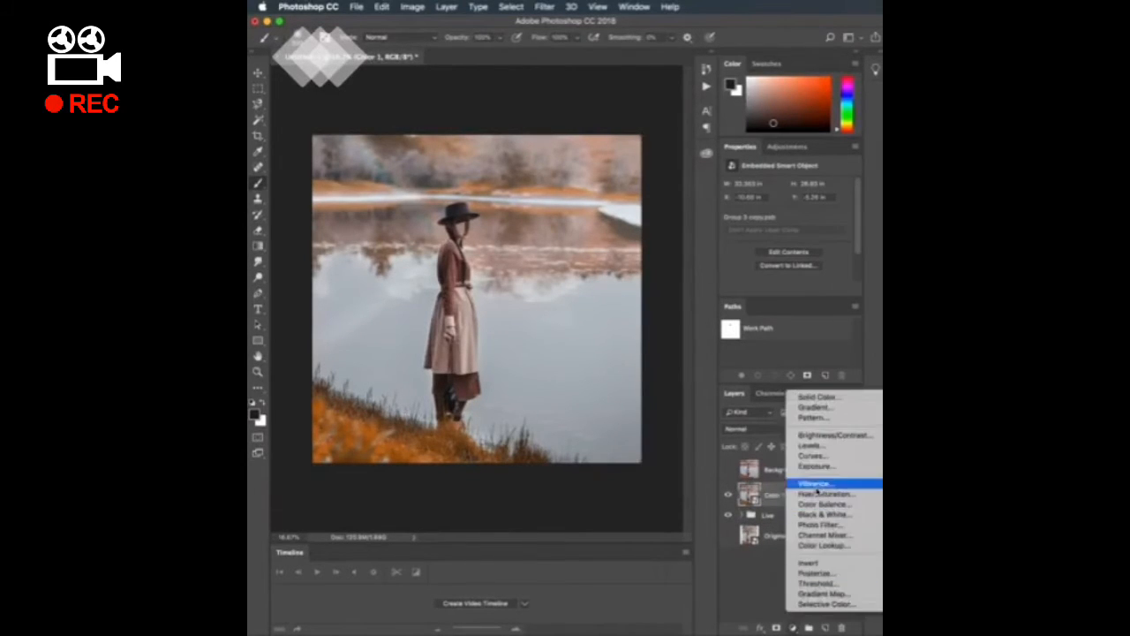
left_click(825, 535)
type("100")
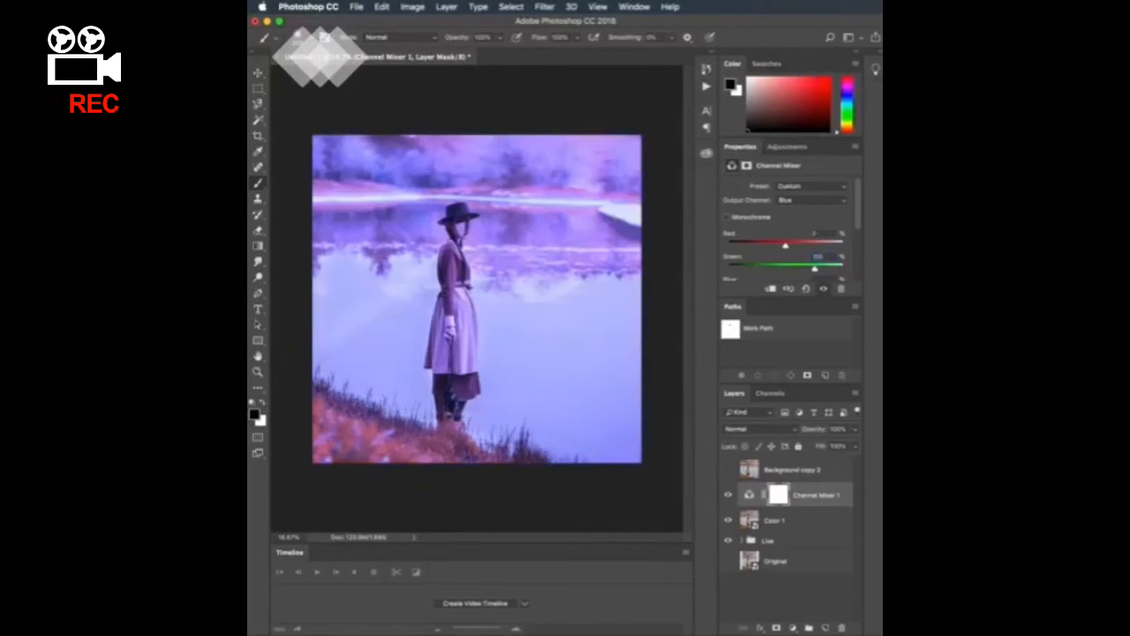
key("Tab")
type("0")
scroll(801, 233, "down", 3)
left_click_drag(855, 429, 844, 446)
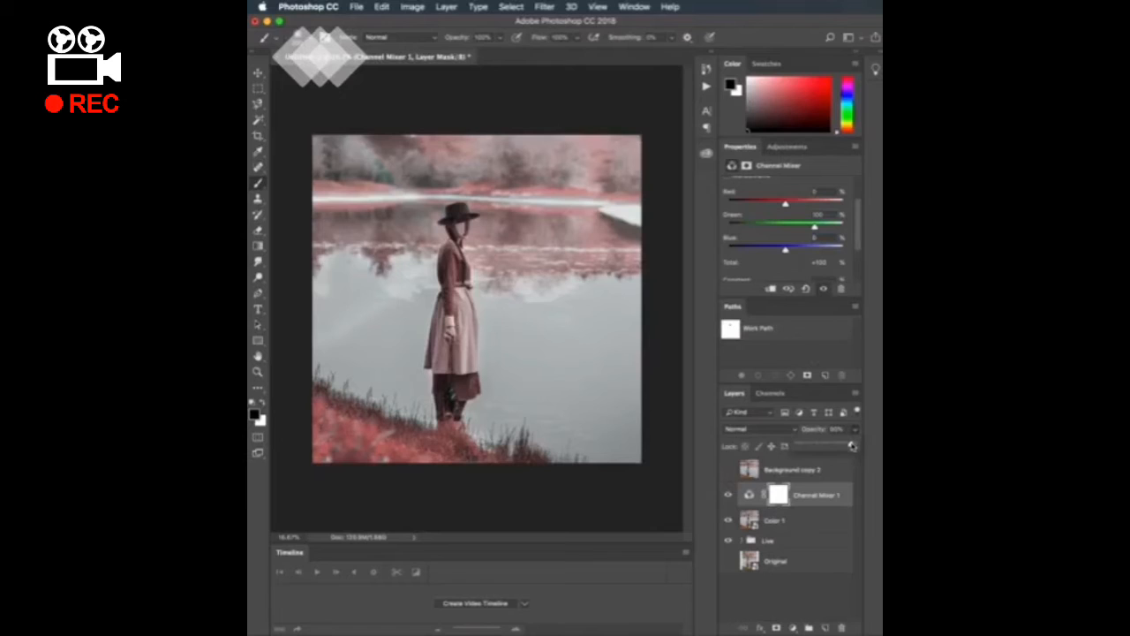
left_click(803, 477)
Step: Merge the Channel Mixer 1 and Color 1 layers and convert the result to a smart object
left_click(805, 496)
left_click(800, 522, "shift")
key("super+e")
right_click(793, 498)
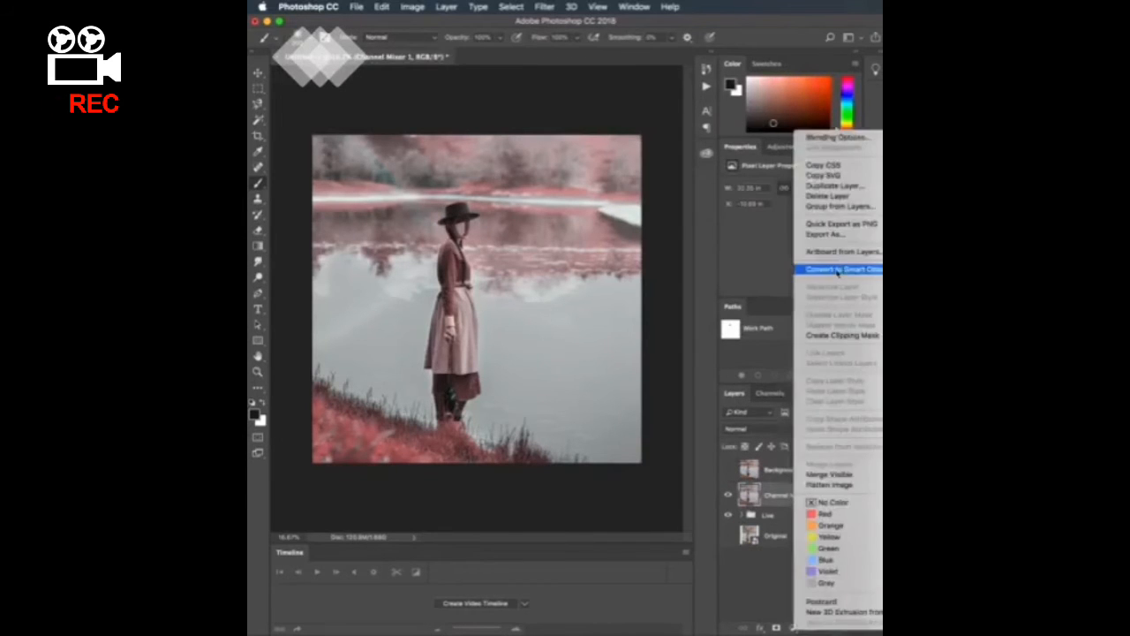
left_click(837, 270)
Step: Enlarge the Channel Mixer 1 smart object to about 37 in wide and reposition it to reframe the woman
key("super+t")
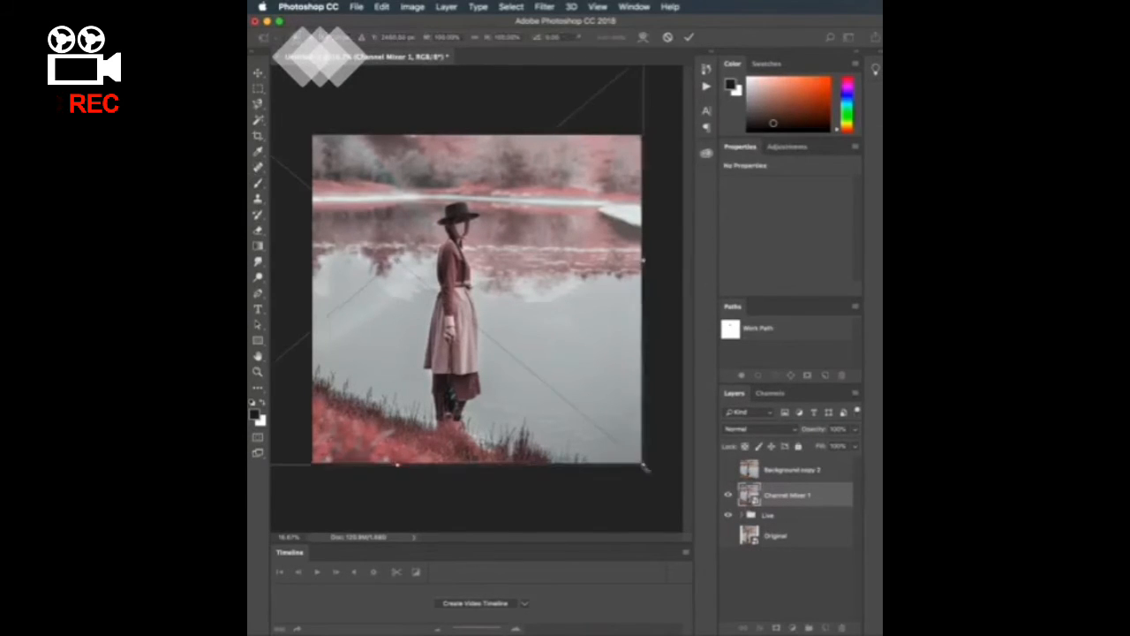
left_click_drag(643, 466, 713, 525)
left_click_drag(616, 404, 587, 367)
key("Return")
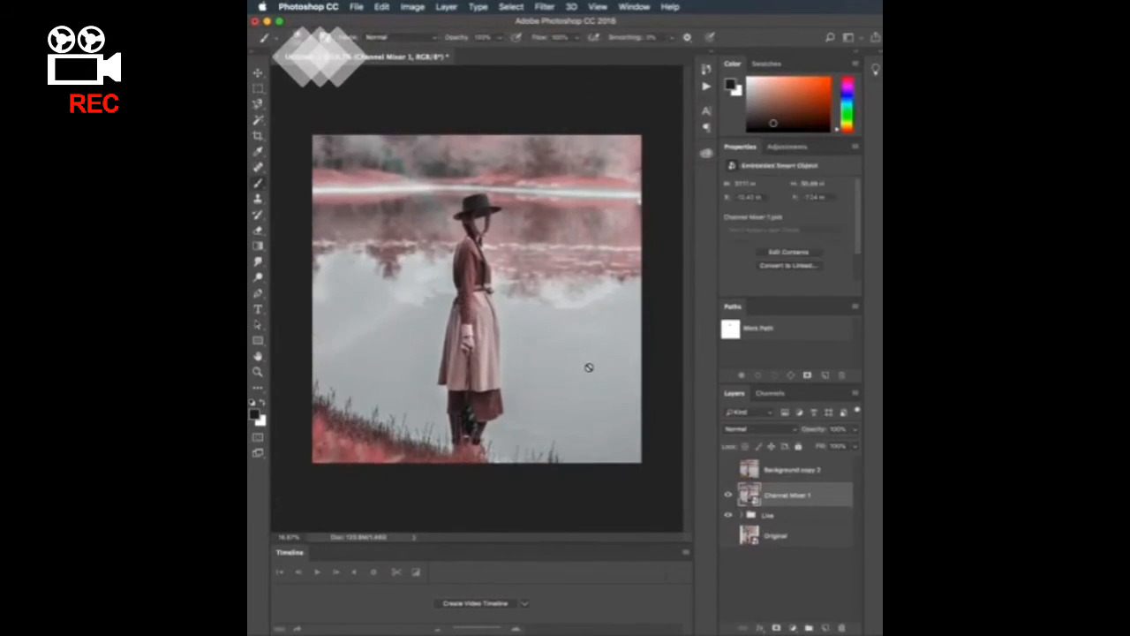
Step: Start the Camera Raw Filter on Channel Mixer 1, anchor the tone curve's lower quarter and raise the black point to output 13
right_click(788, 493)
left_click(733, 359)
left_click(505, 7)
mouse_move(544, 7)
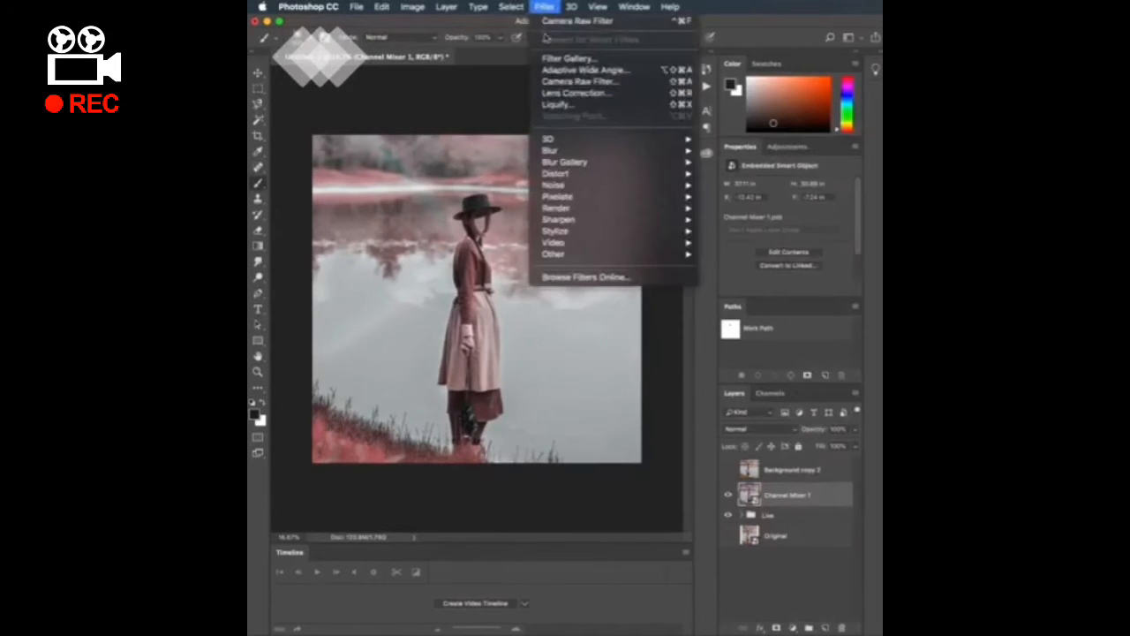
left_click(562, 81)
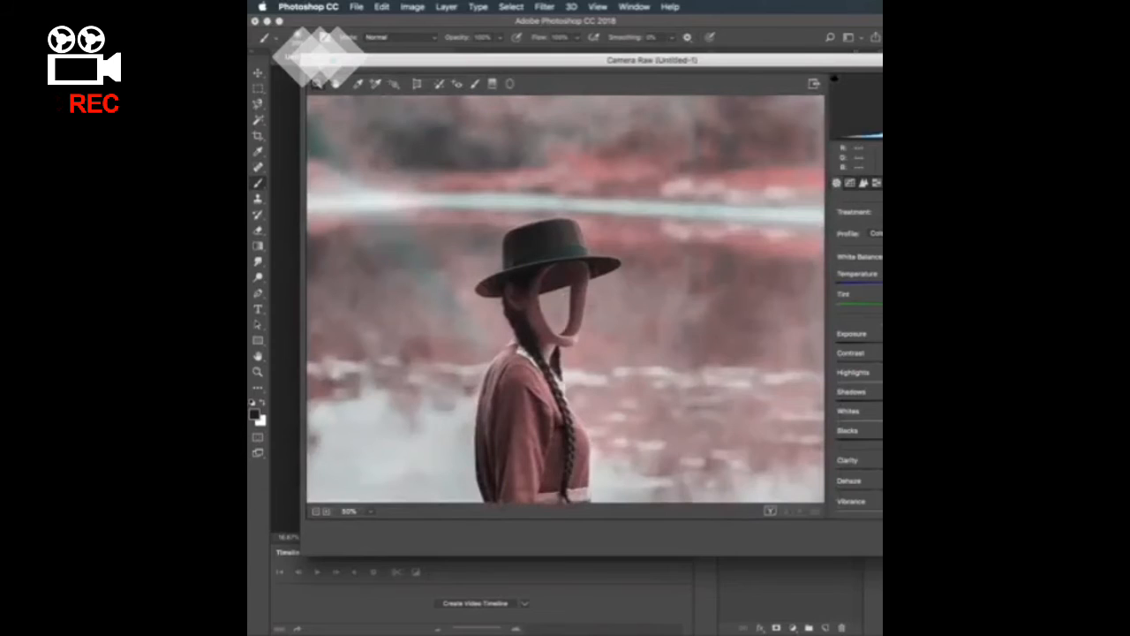
left_click(720, 181)
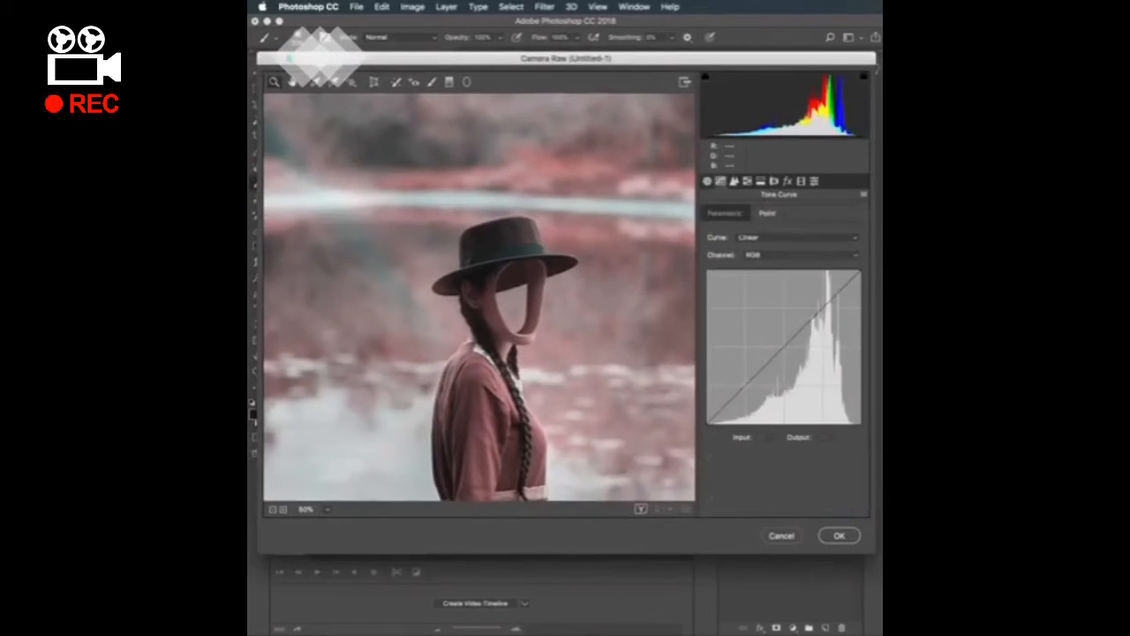
left_click(745, 387)
left_click_drag(707, 424, 704, 419)
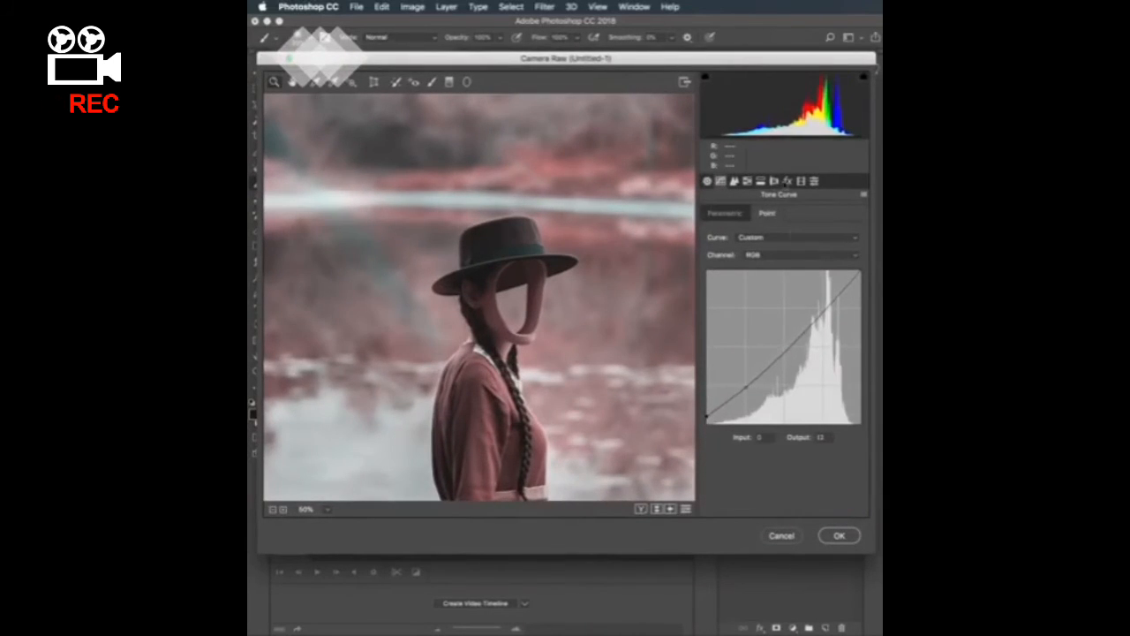
Step: Add grain in the Camera Raw effects with an amount of 23 and a size of 10
left_click(787, 182)
left_click(733, 234)
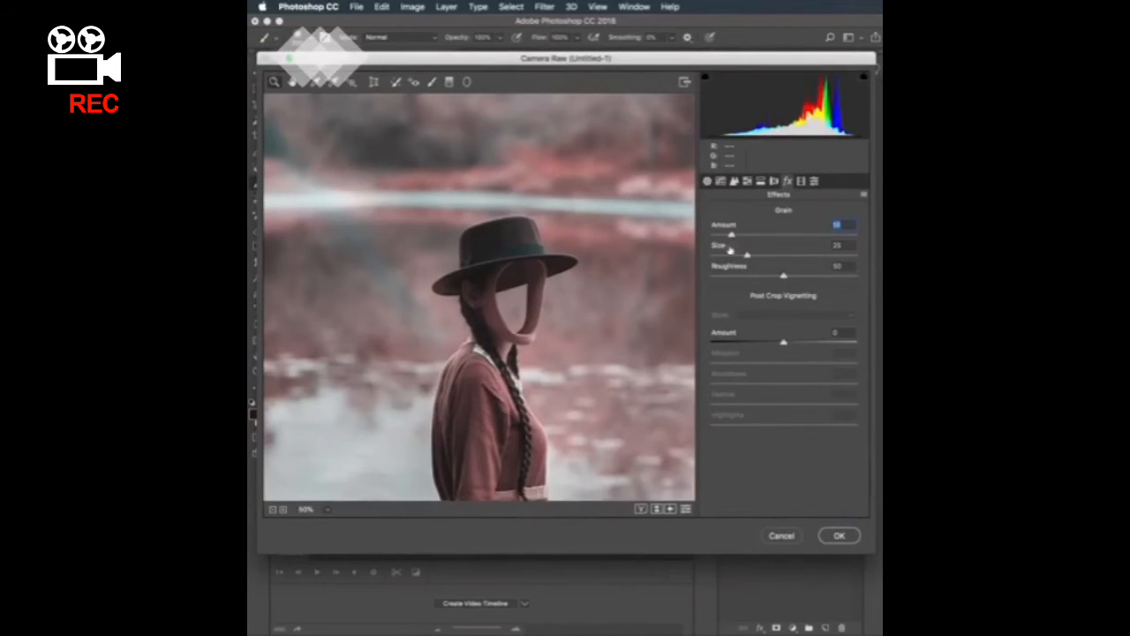
left_click(726, 255)
left_click_drag(734, 236, 745, 236)
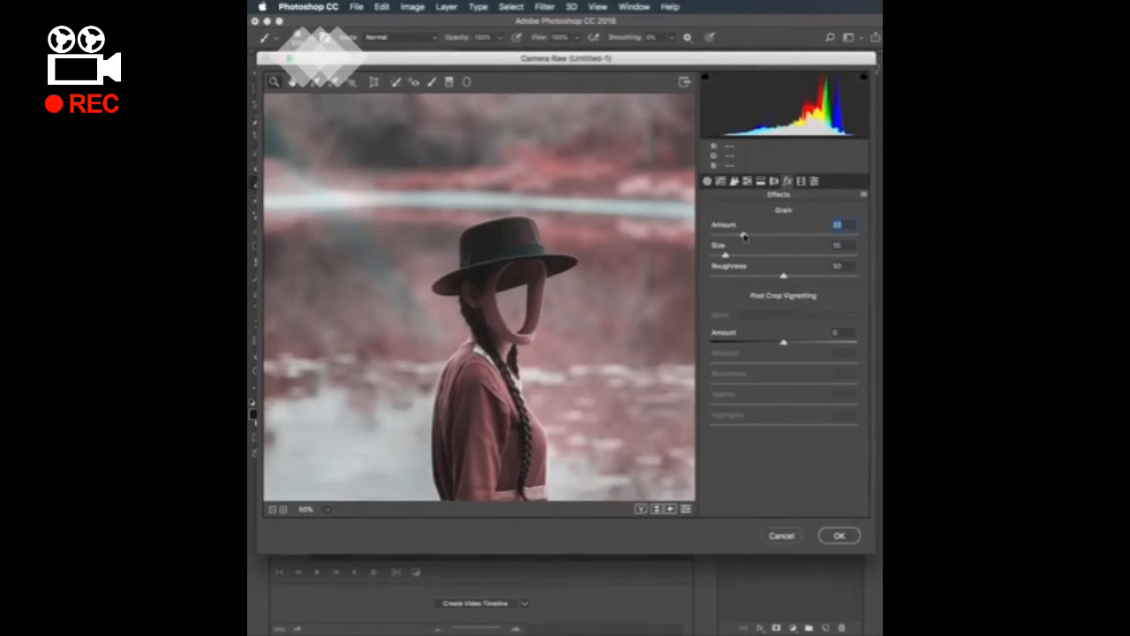
Step: In the HSL adjustments, shift the Blues hue slightly toward aqua and raise the Reds luminance
left_click(747, 182)
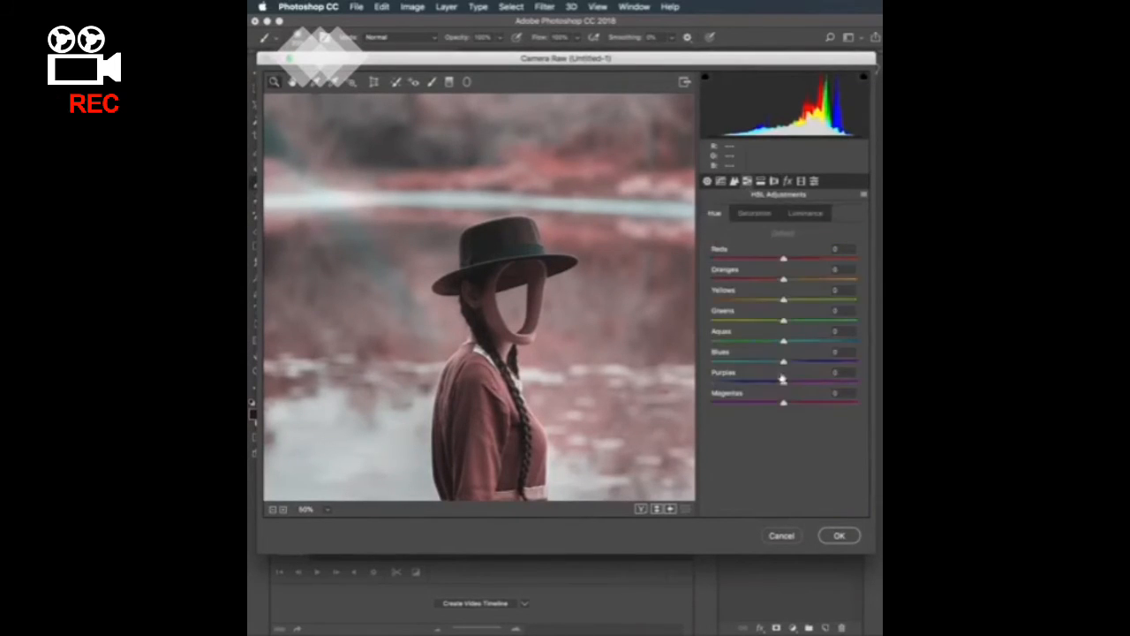
mouse_move(783, 362)
left_mouse_down()
mouse_move(754, 361)
mouse_move(771, 364)
left_mouse_up()
left_click(805, 213)
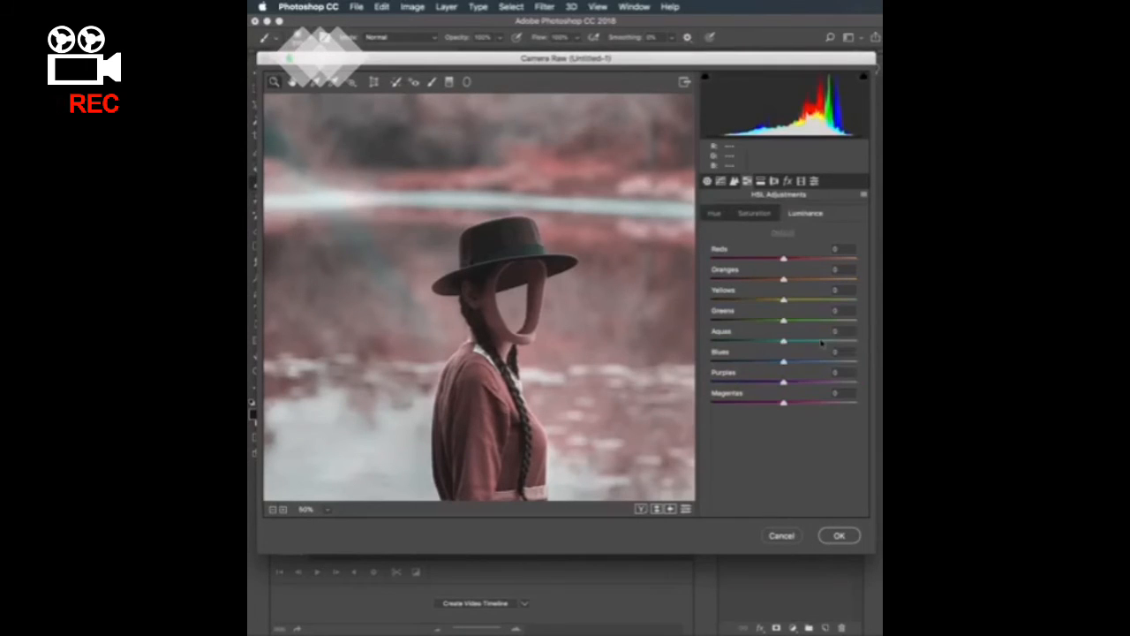
left_click(816, 259)
Step: In the basic adjustments, set Temperature to +2, Clarity to +52 and Contrast to -1, and slightly lower the Highlights
left_click(708, 182)
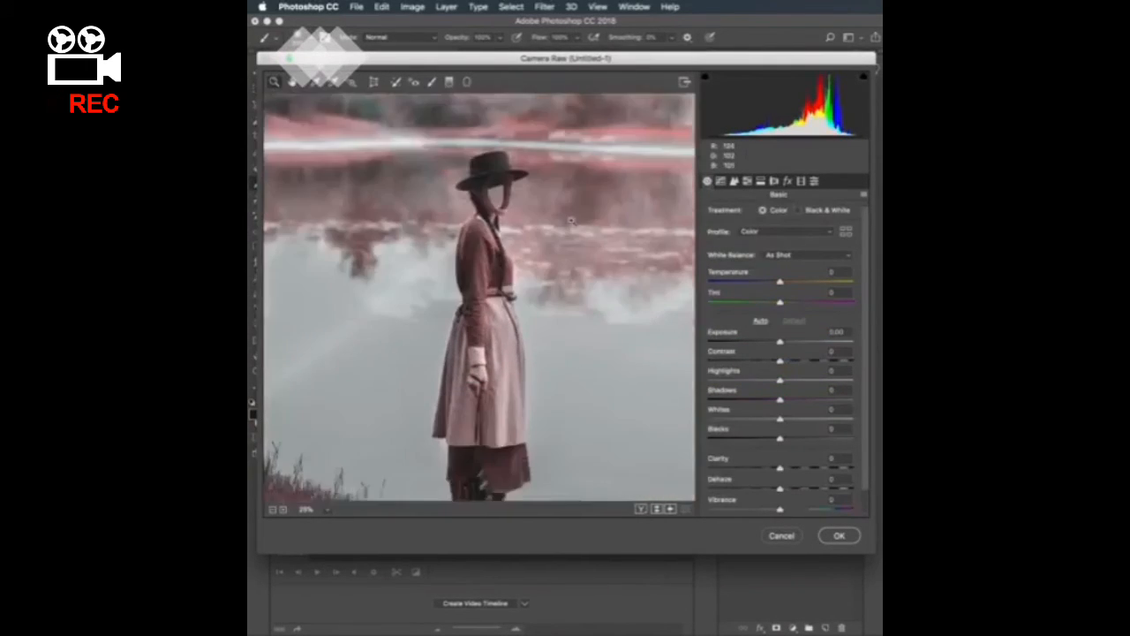
scroll(572, 221, "up", 1)
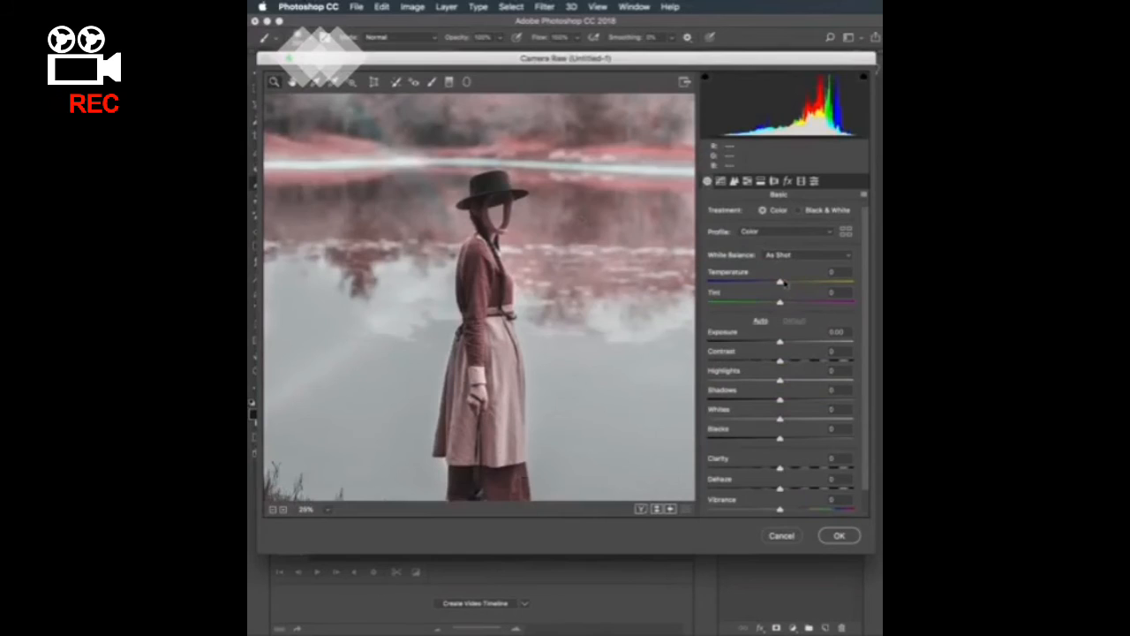
left_click_drag(782, 280, 782, 281)
left_click_drag(780, 468, 817, 468)
left_click_drag(780, 362, 778, 402)
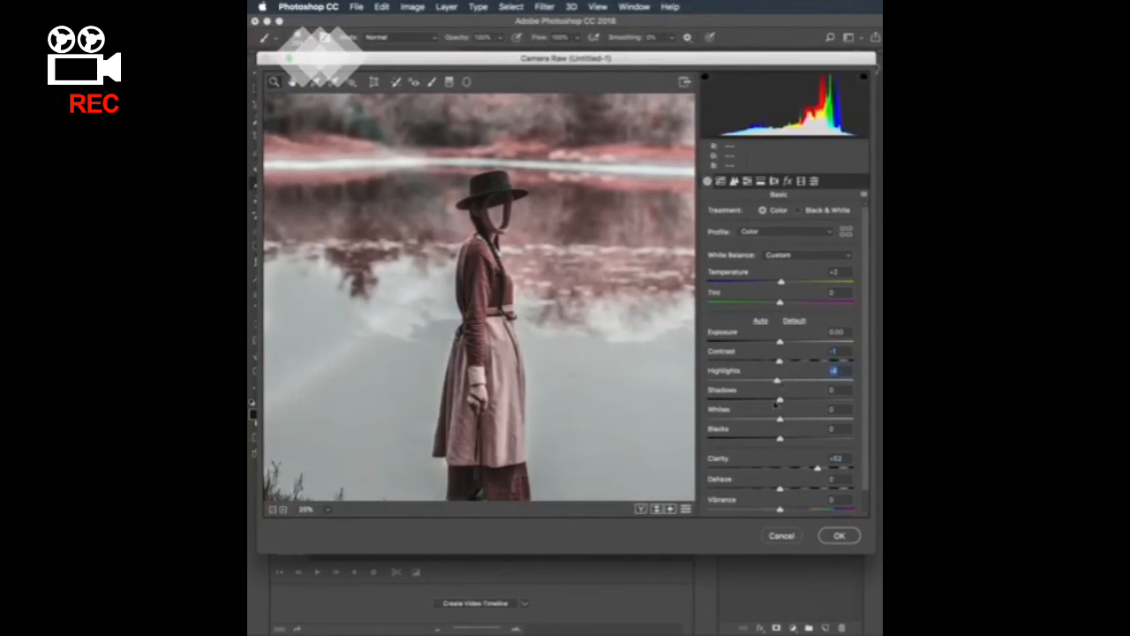
Step: Split-tone the highlights with hue 176 and saturation 4, give the shadows a faint warm tint, and apply the filter
left_click(760, 181)
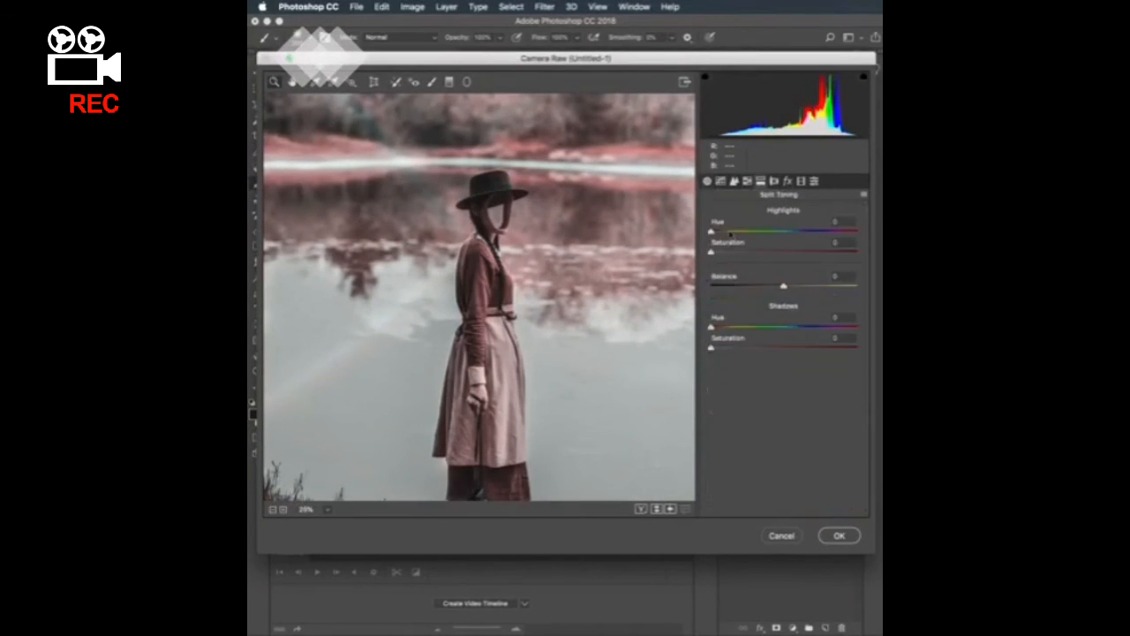
left_click(782, 232)
left_click_drag(712, 253, 716, 254)
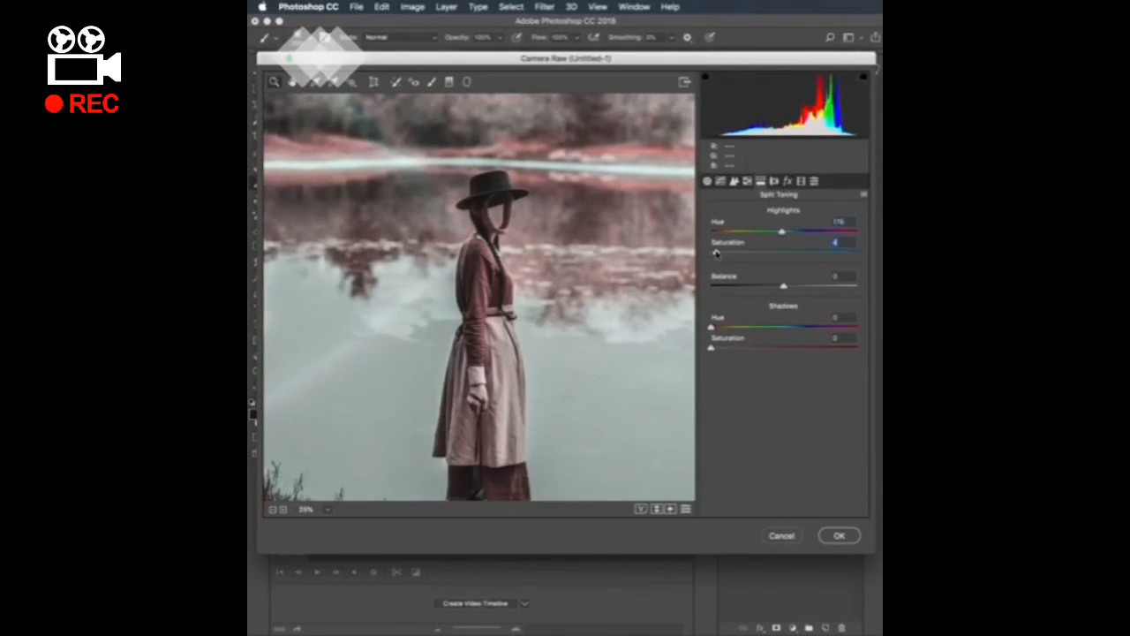
left_click(726, 328)
left_click_drag(711, 349, 716, 350)
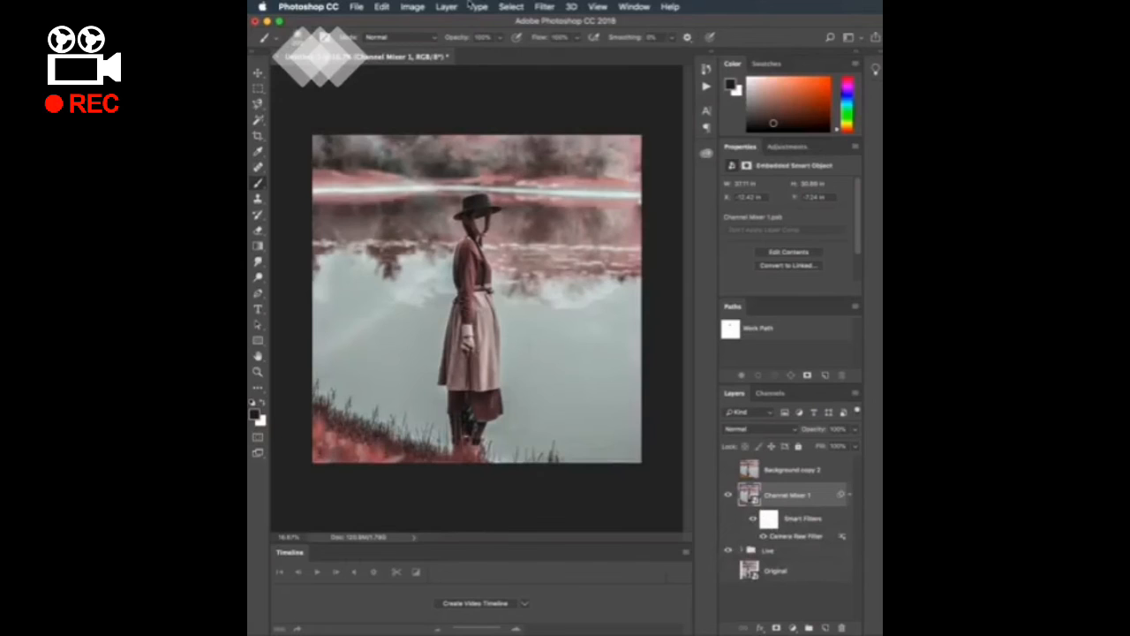
Step: Save the document to the Desktop as Faceless.psb in Large Document Format with layers kept
left_click(356, 6)
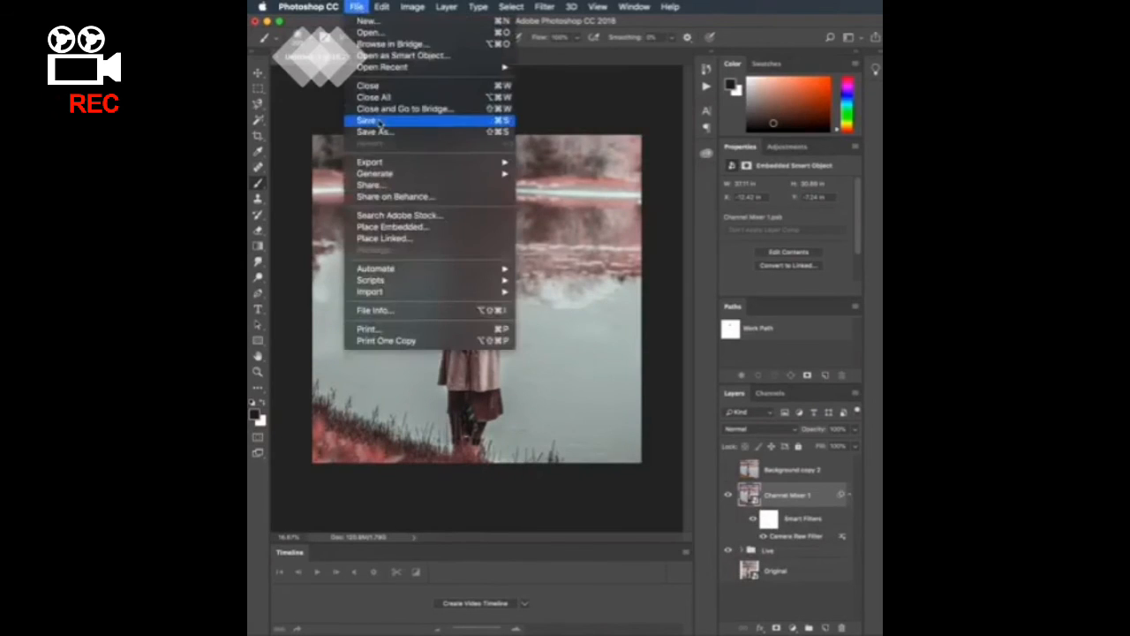
left_click(378, 121)
type("Faceless.psb")
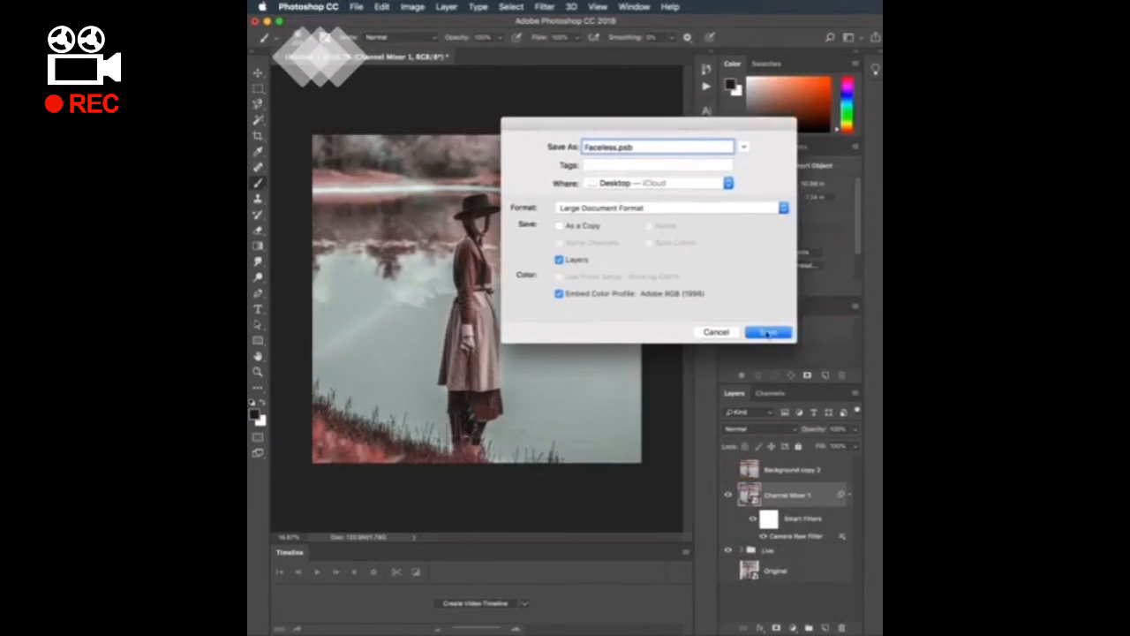
left_click(768, 332)
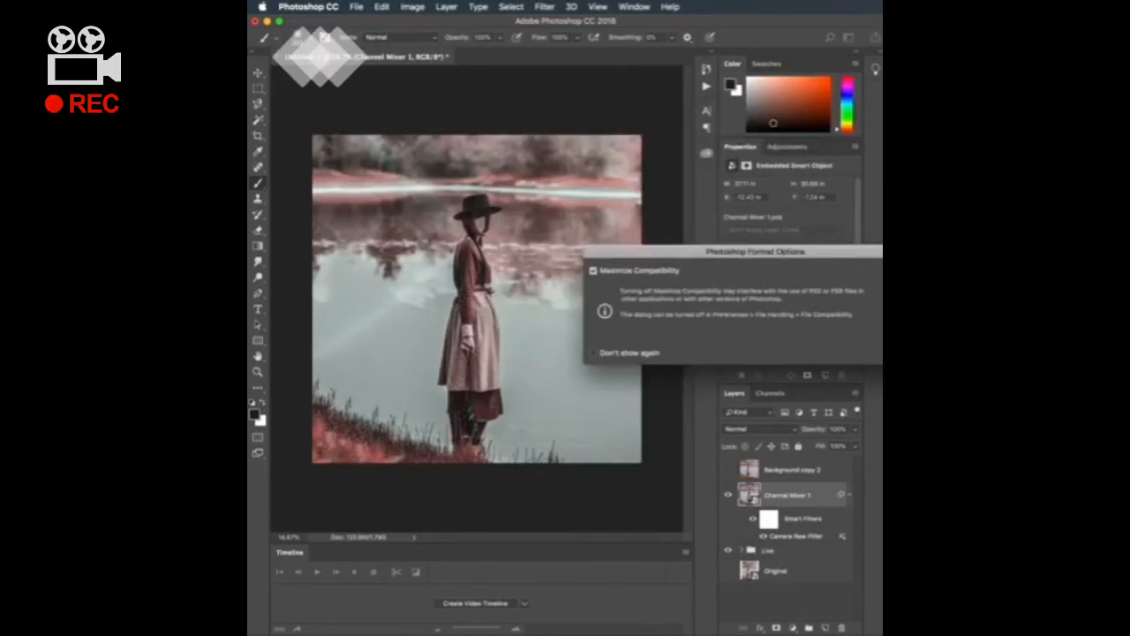